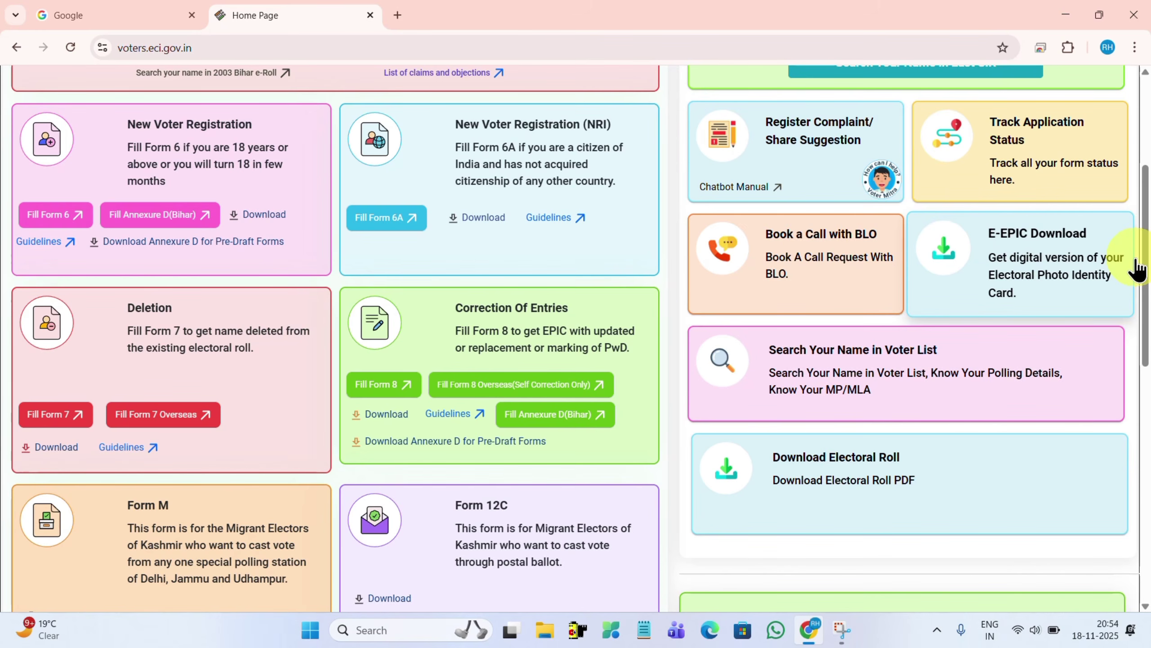
Search Google for rajhelps.in and open the Rajhelps site from the top result.
{"action": "left_click", "coordinate": [94, 20]}
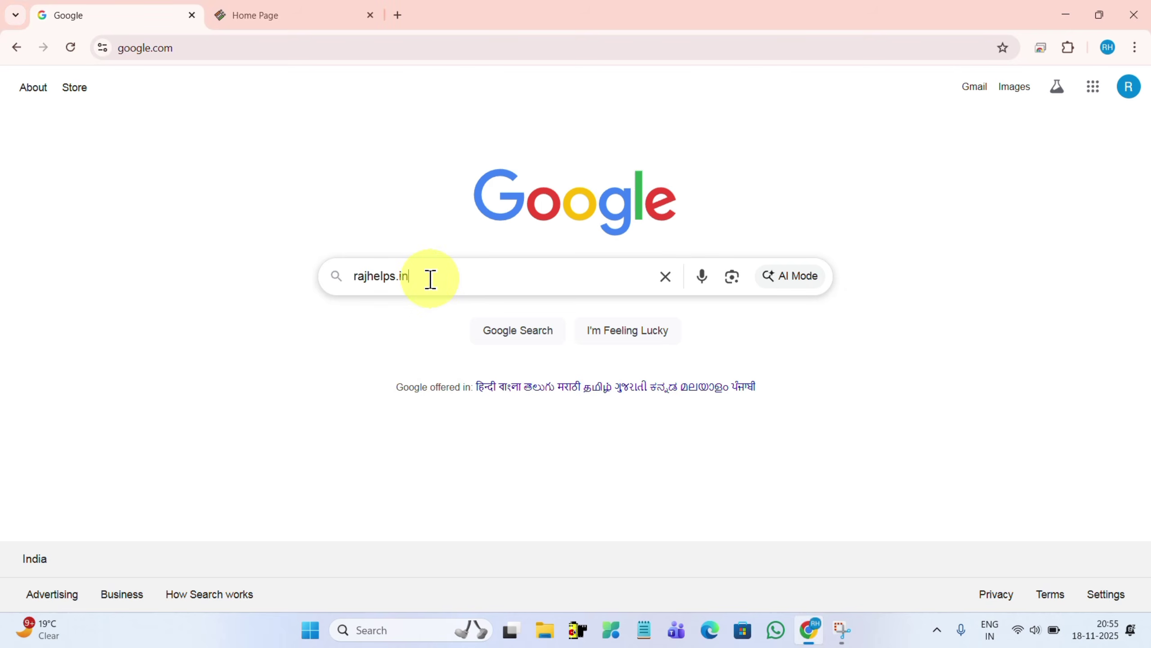
{"action": "left_click", "coordinate": [434, 280]}
{"action": "key", "text": "Return"}
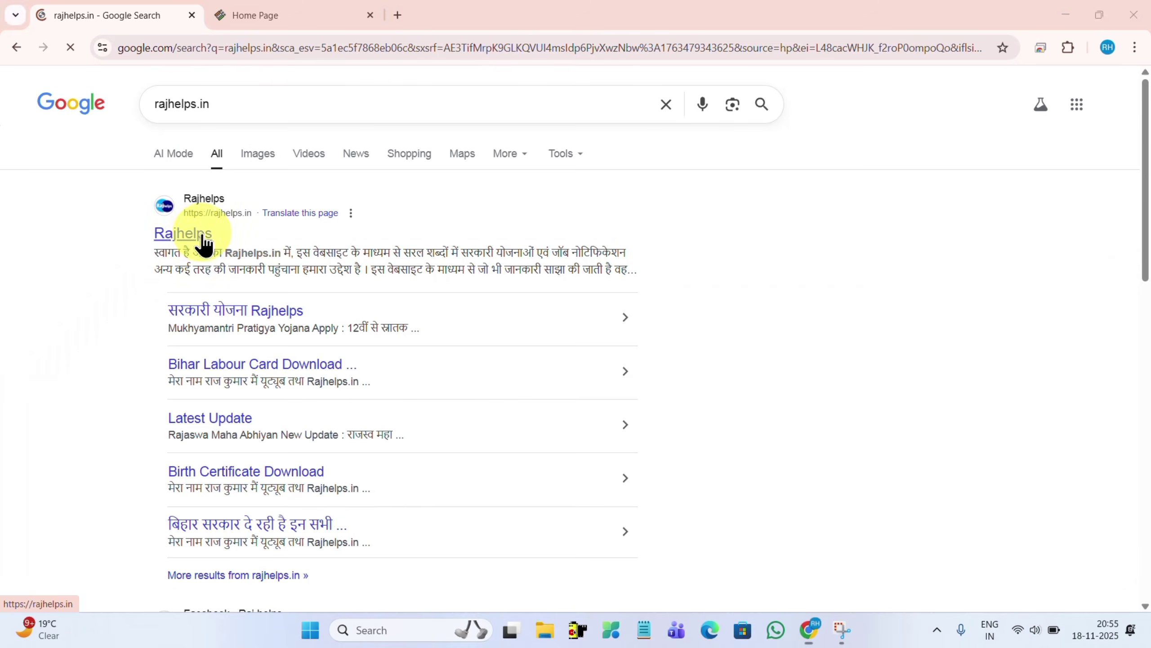
{"action": "left_click", "coordinate": [196, 240]}
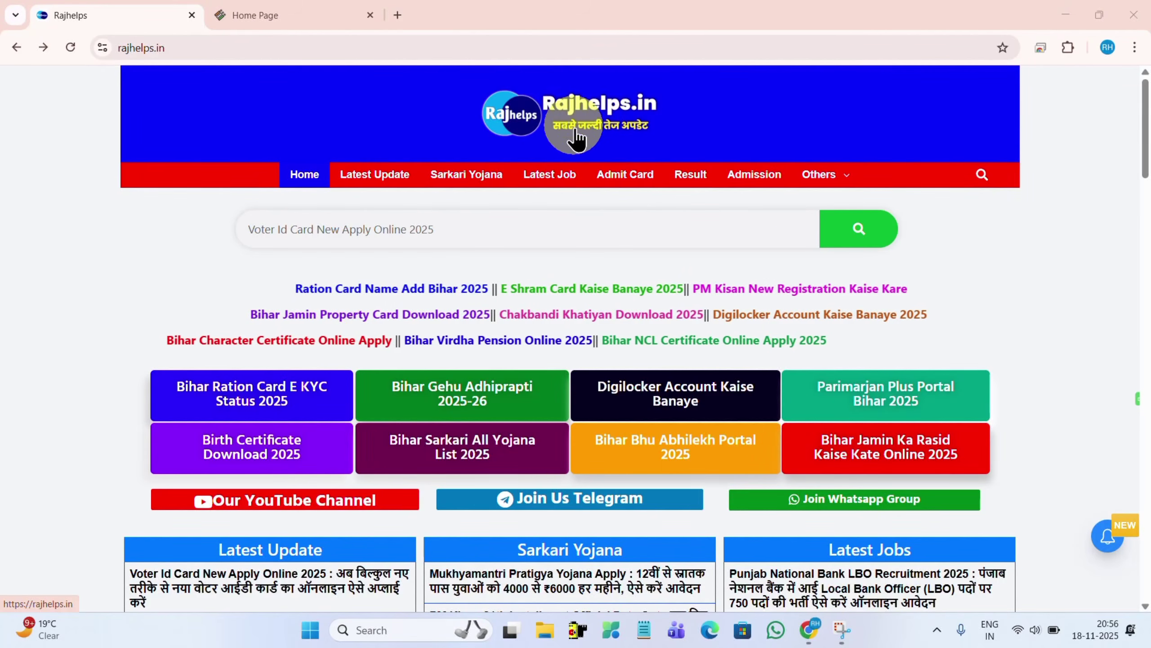
Search the Rajhelps site for the Voter Id Card New Apply Online 2025 article.
{"action": "scroll", "coordinate": [1142, 163], "scroll_direction": "down", "scroll_amount": 4}
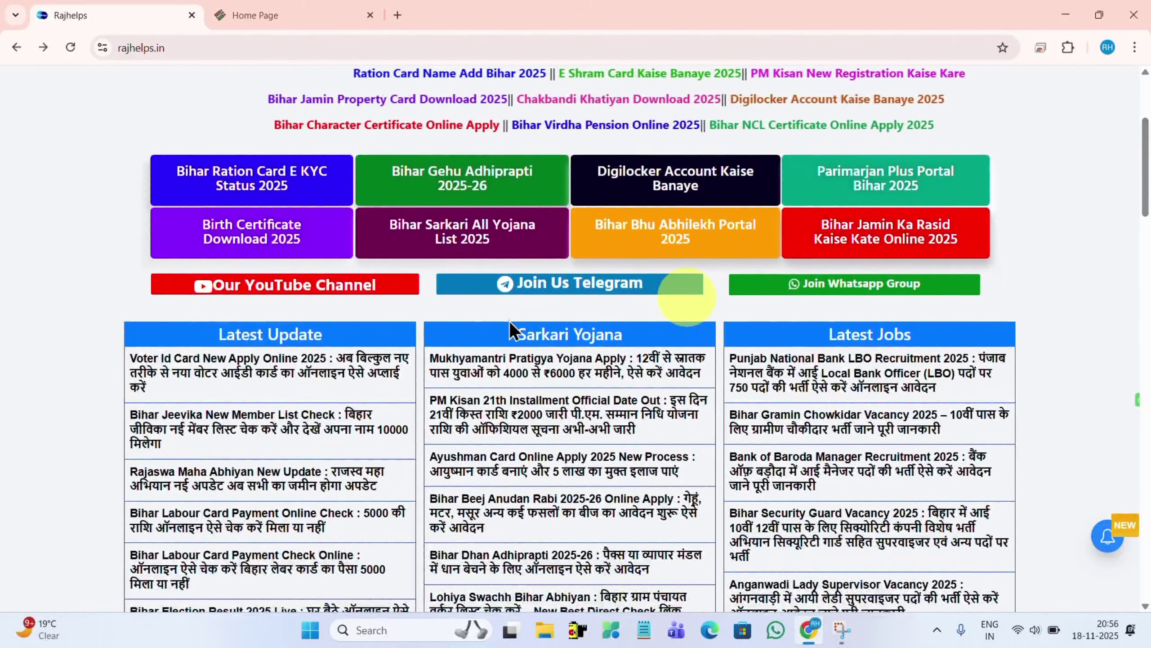
{"action": "left_click_drag", "start_coordinate": [203, 335], "coordinate": [336, 335]}
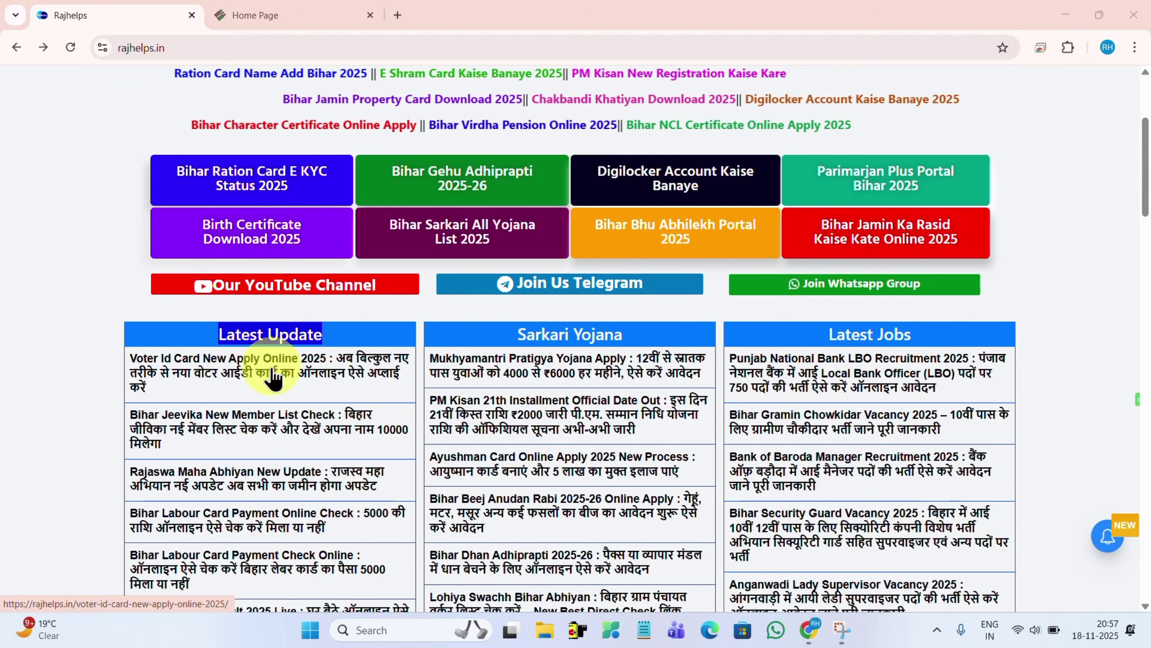
{"action": "scroll", "coordinate": [1141, 150], "scroll_direction": "up", "scroll_amount": 5}
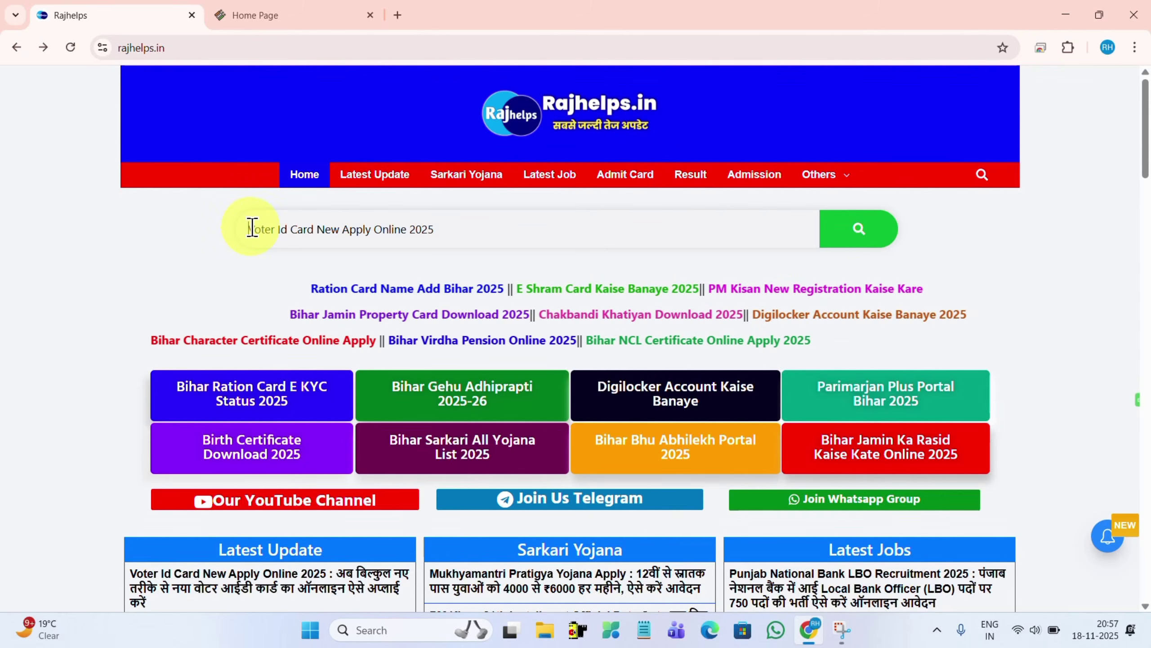
{"action": "left_click_drag", "start_coordinate": [252, 226], "coordinate": [440, 231]}
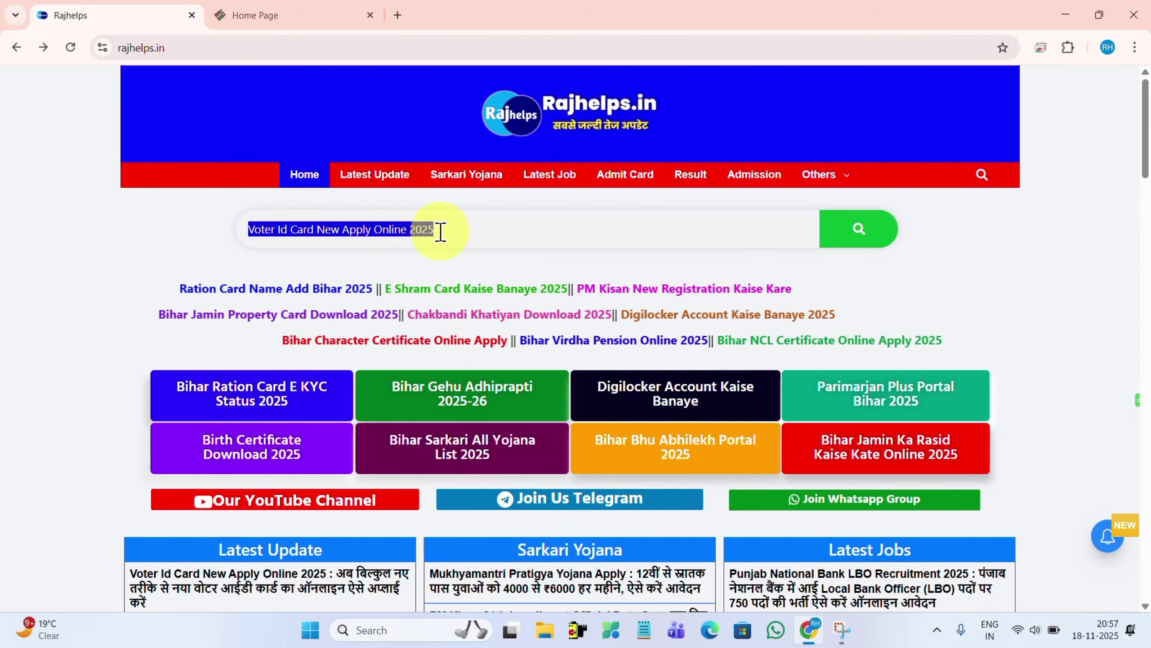
{"action": "left_click", "coordinate": [865, 238]}
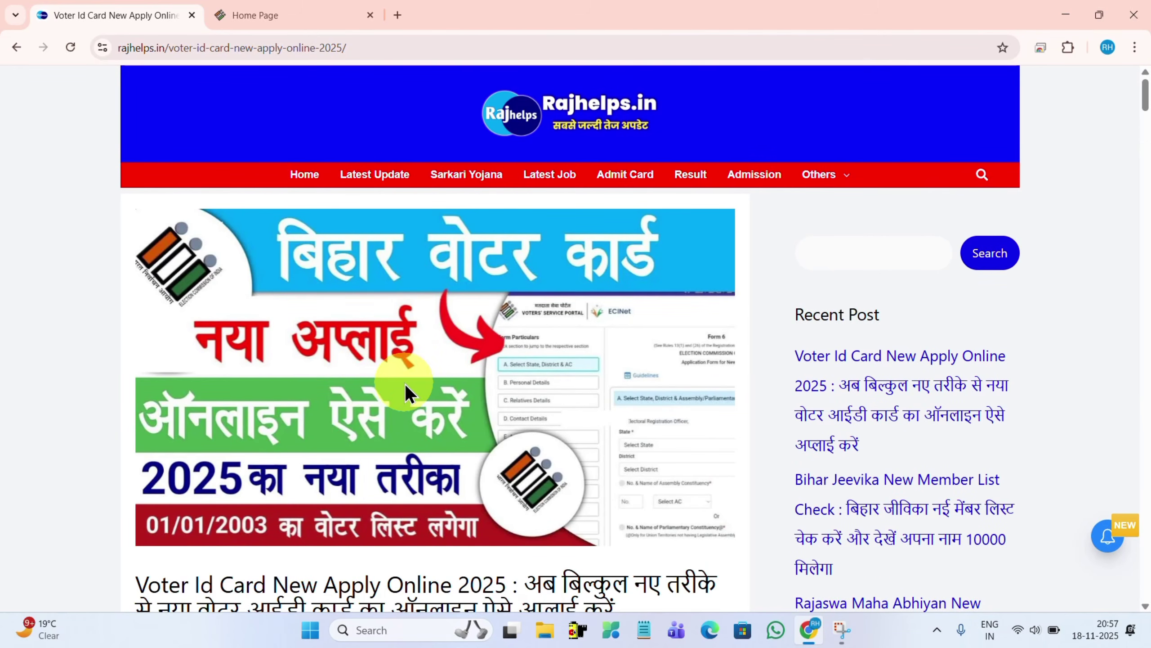
Follow the article's New Voter Card Apply Online link to the official voters' portal.
{"action": "left_click_drag", "start_coordinate": [1147, 97], "coordinate": [1117, 456]}
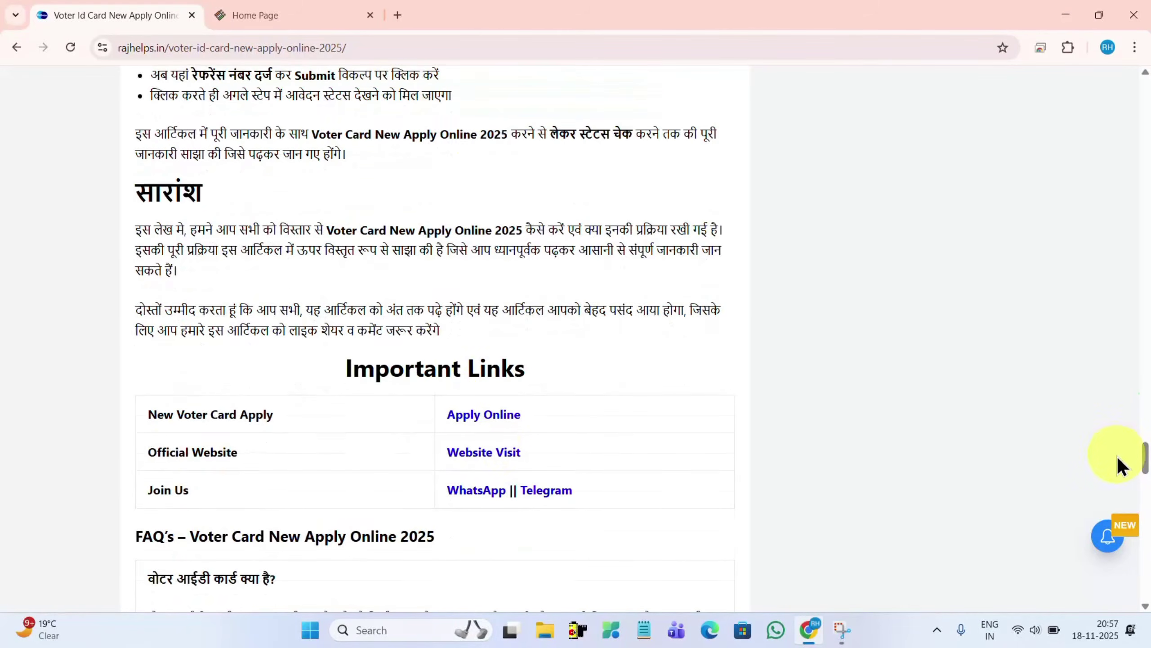
{"action": "left_click_drag", "start_coordinate": [356, 369], "coordinate": [533, 378]}
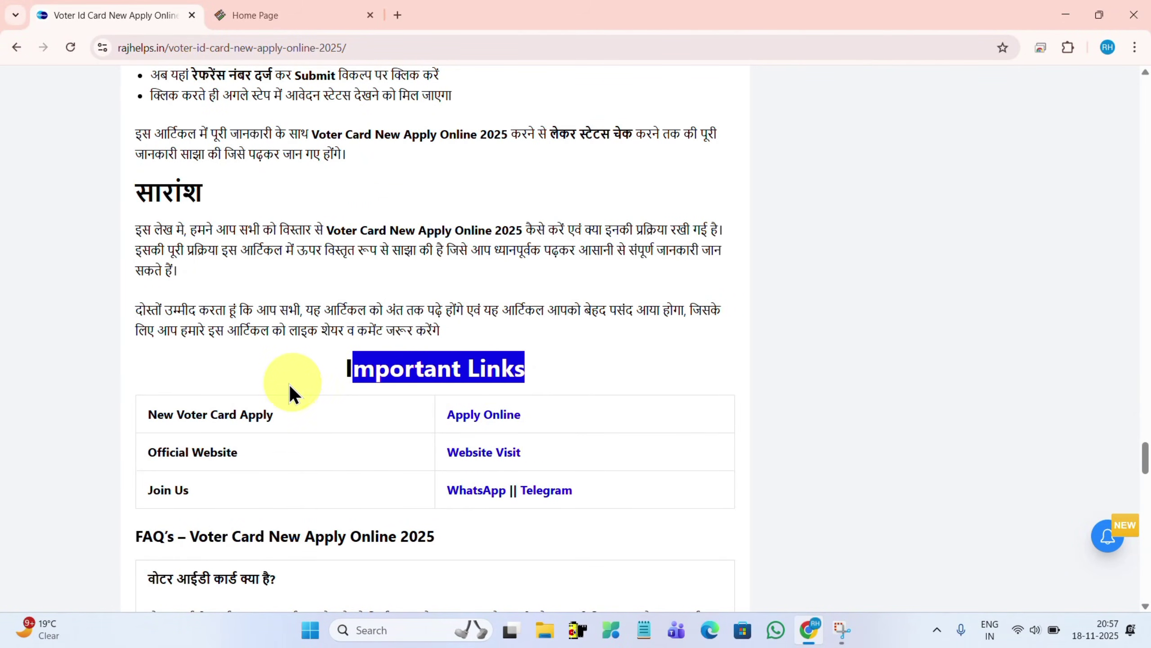
{"action": "left_click", "coordinate": [301, 385]}
{"action": "left_click_drag", "start_coordinate": [141, 414], "coordinate": [252, 423]}
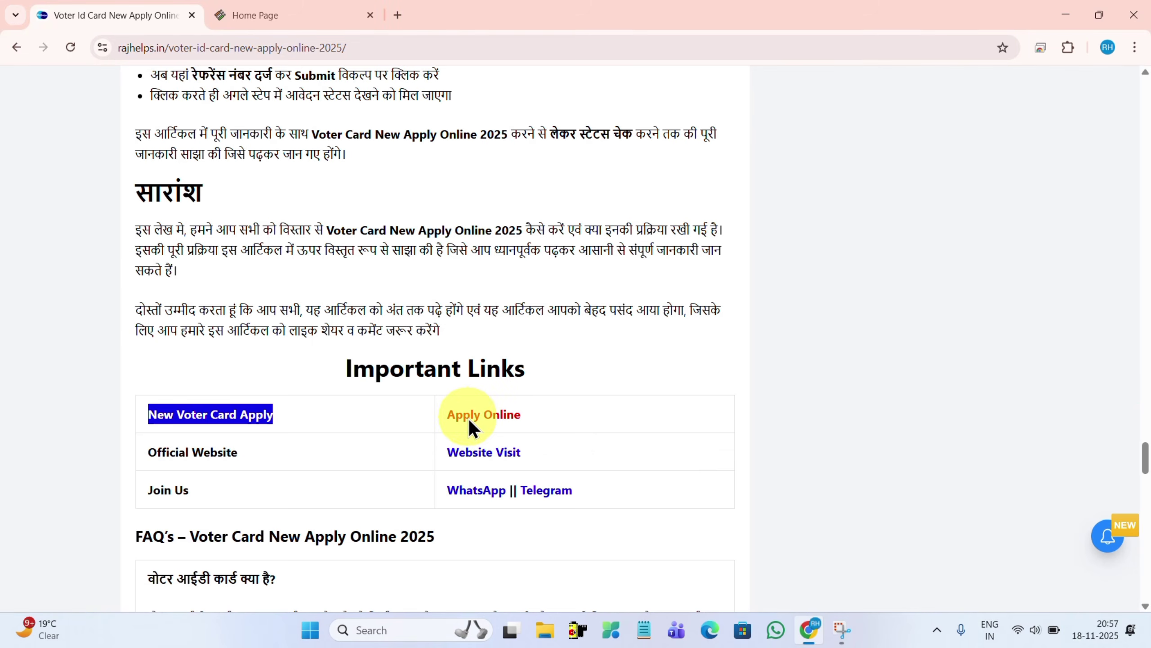
{"action": "left_click", "coordinate": [469, 424]}
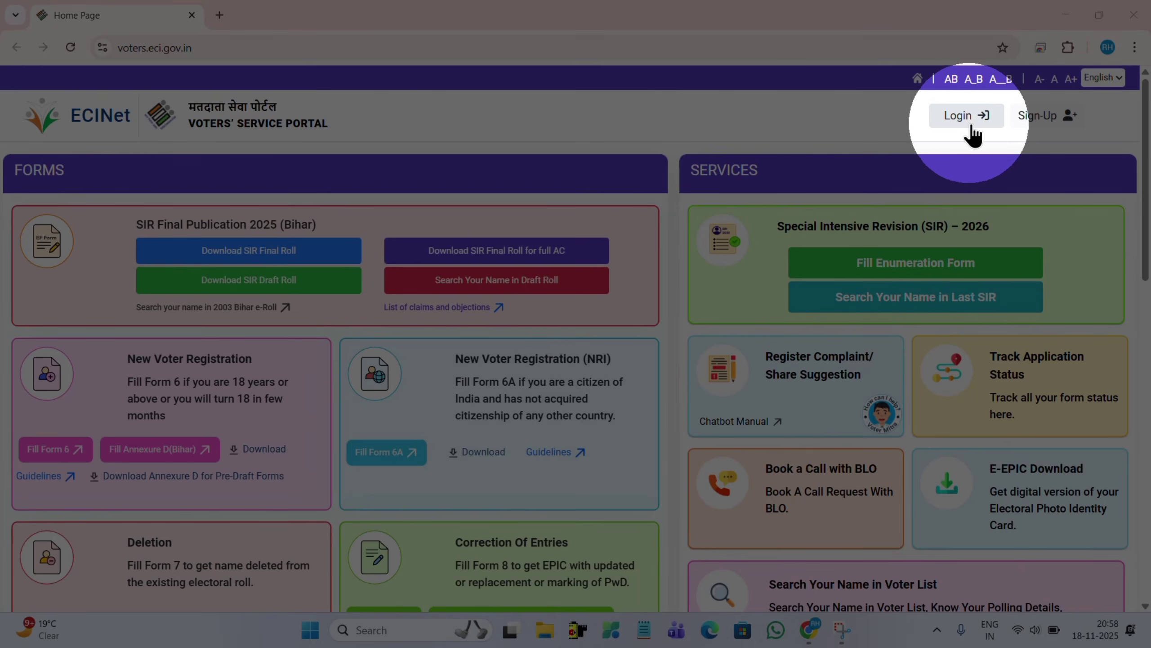
Log in to the portal with the registered mobile number, captcha and OTP.
{"action": "left_click", "coordinate": [950, 120]}
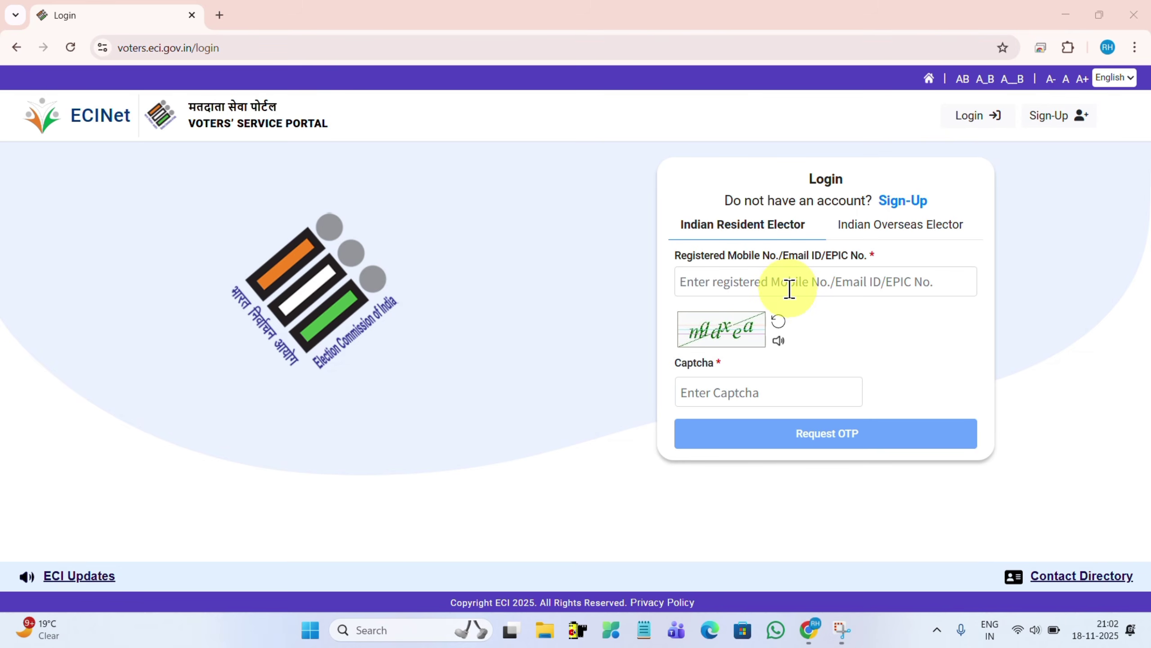
{"action": "left_click", "coordinate": [791, 287]}
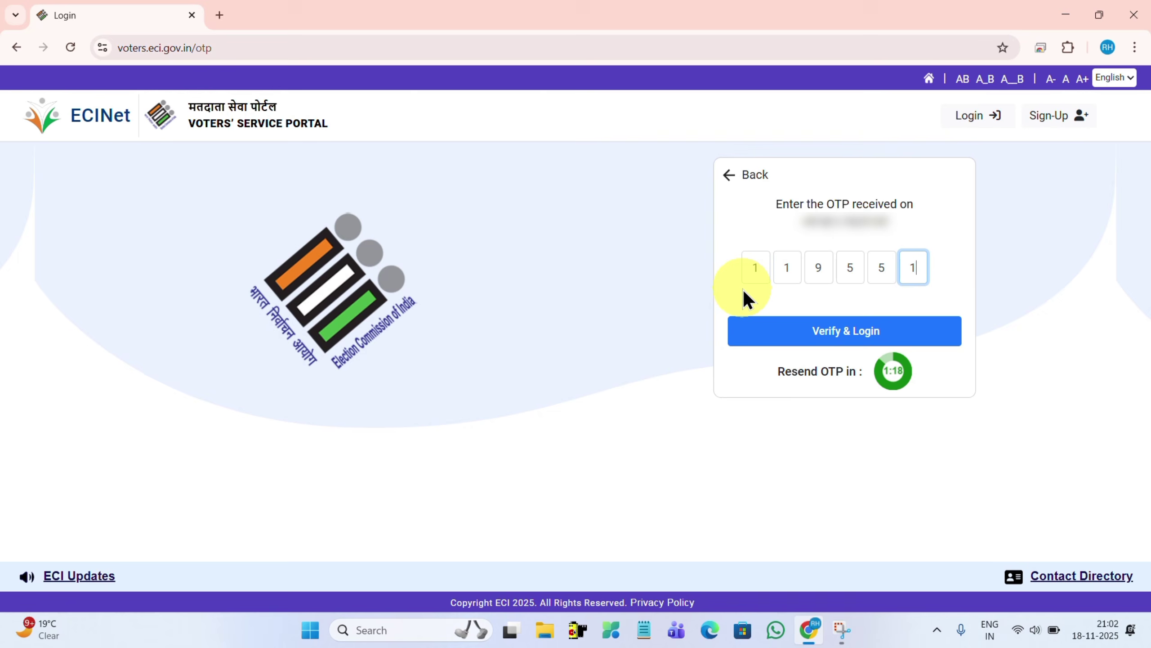
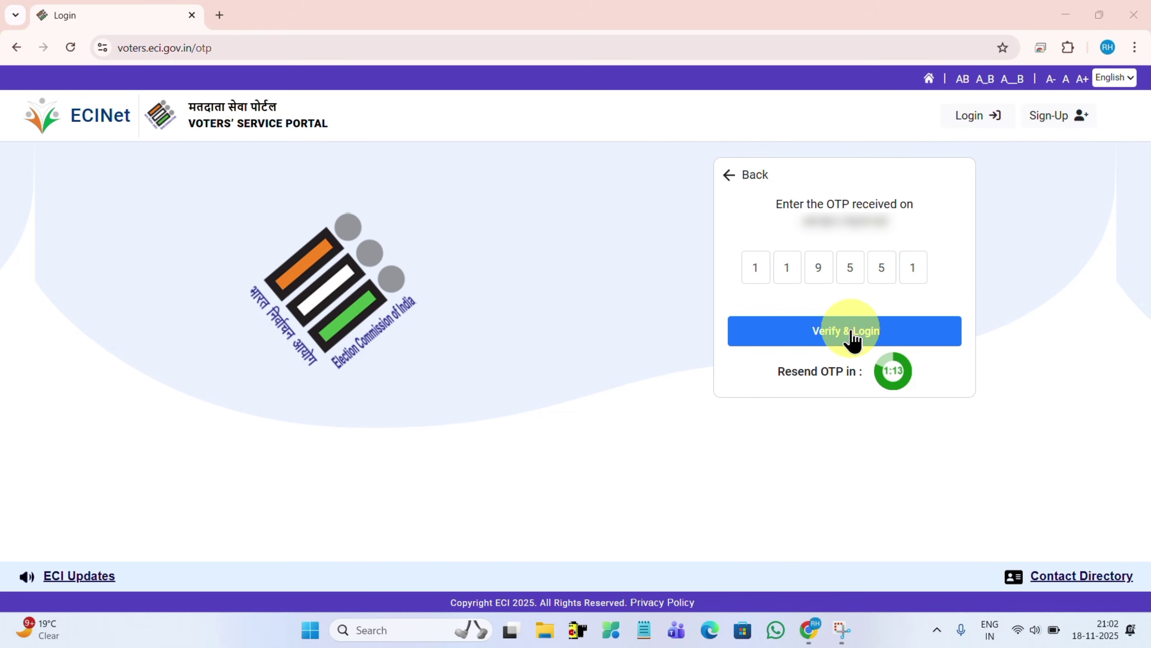
{"action": "left_click", "coordinate": [852, 334]}
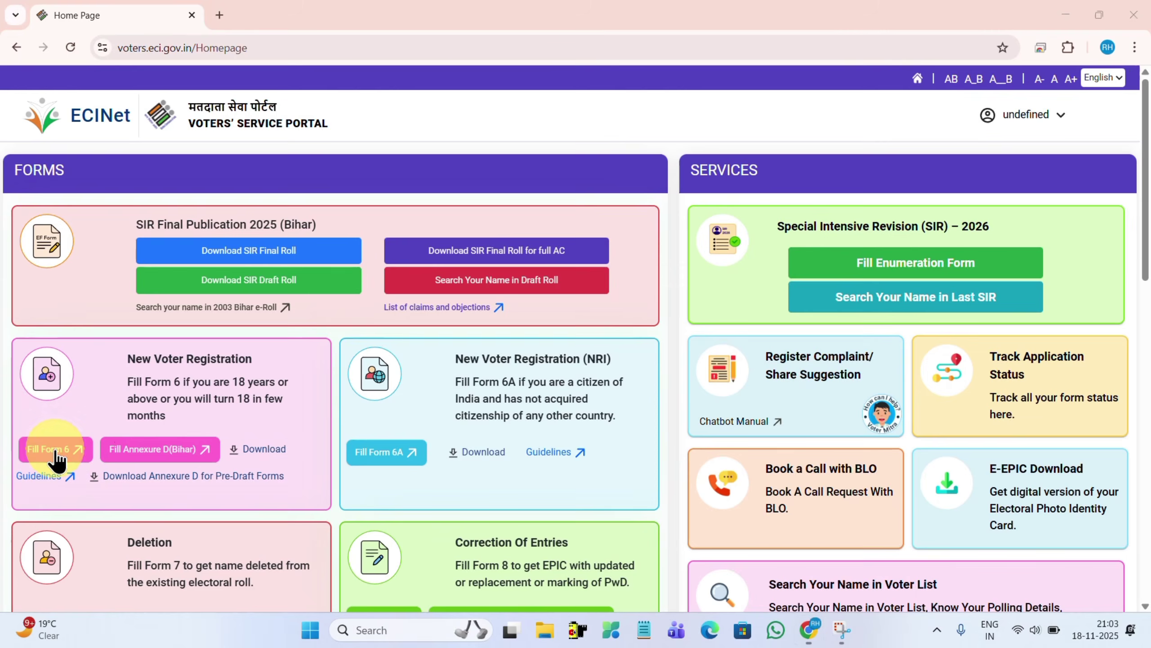
Open Form 6 and select state Bihar, district SUPAUL and assembly constituency 43 Supaul.
{"action": "left_click", "coordinate": [56, 458]}
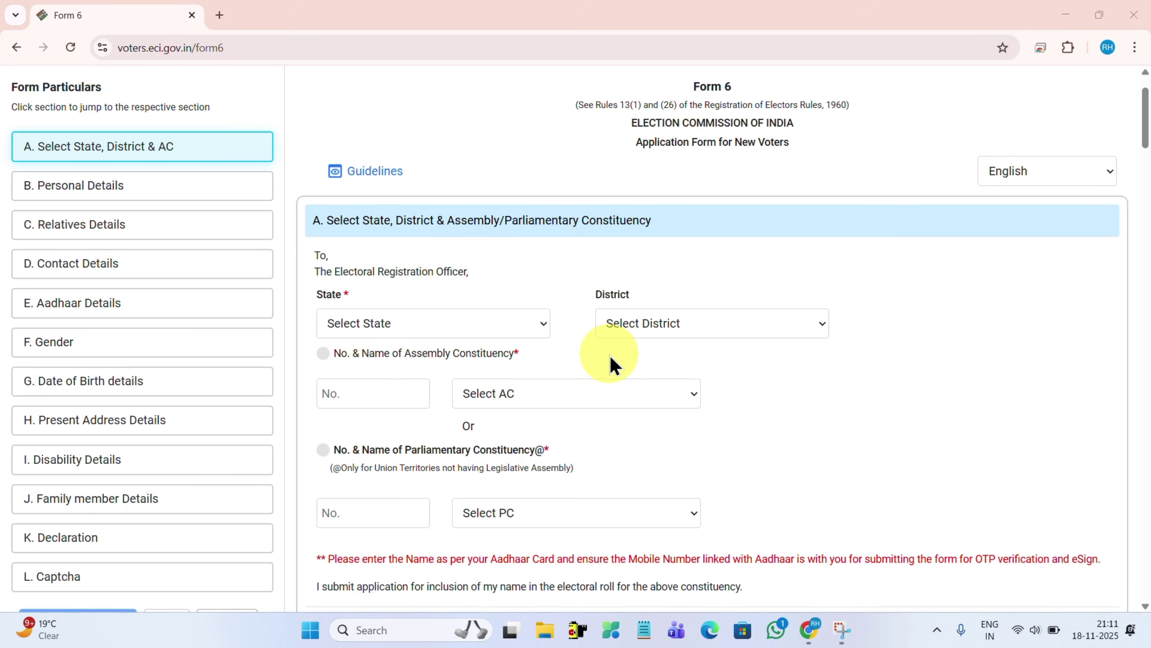
{"action": "left_click", "coordinate": [436, 324]}
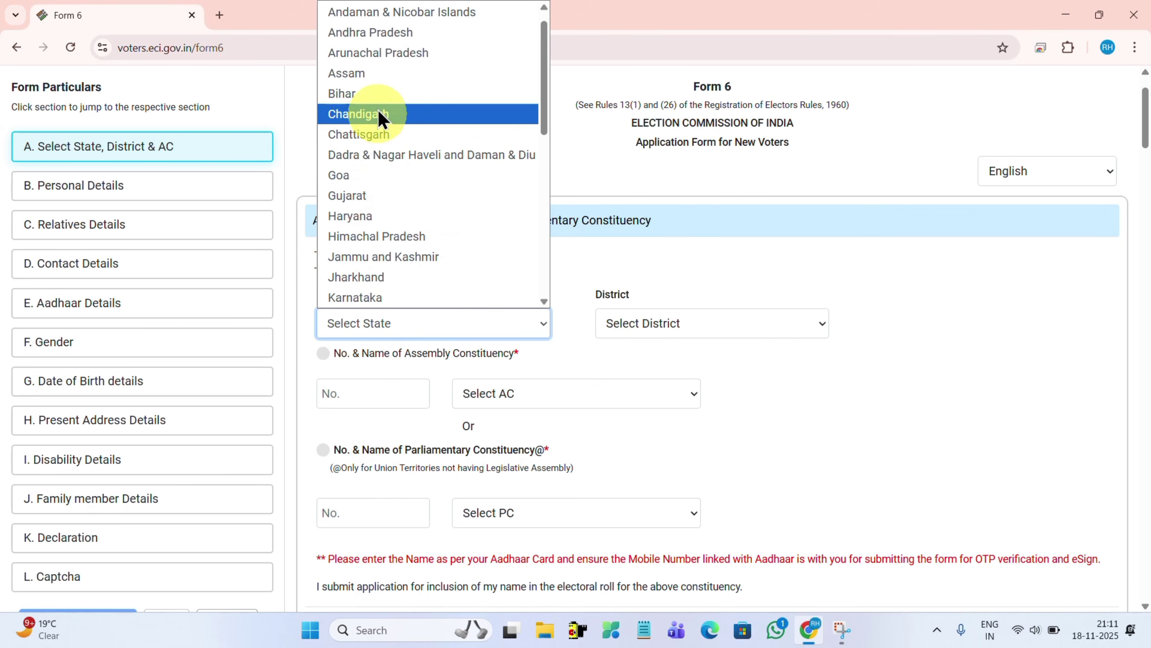
{"action": "left_click", "coordinate": [358, 91]}
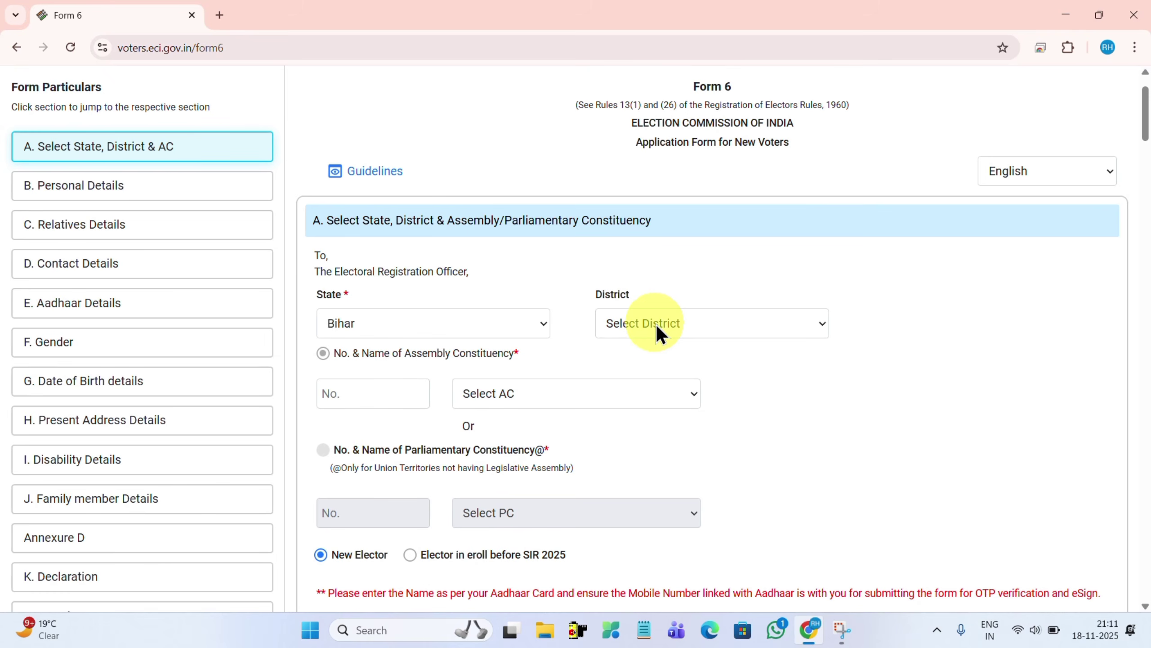
{"action": "left_click", "coordinate": [657, 324]}
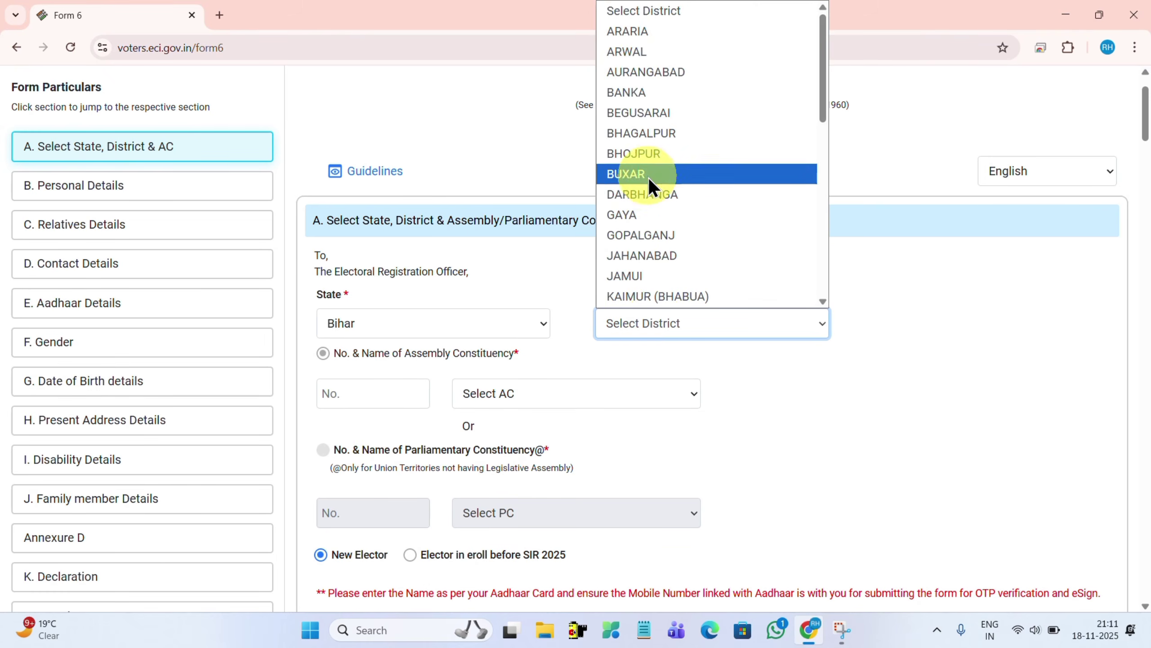
{"action": "scroll", "coordinate": [639, 234], "scroll_direction": "down", "scroll_amount": 5}
{"action": "left_click", "coordinate": [639, 278]}
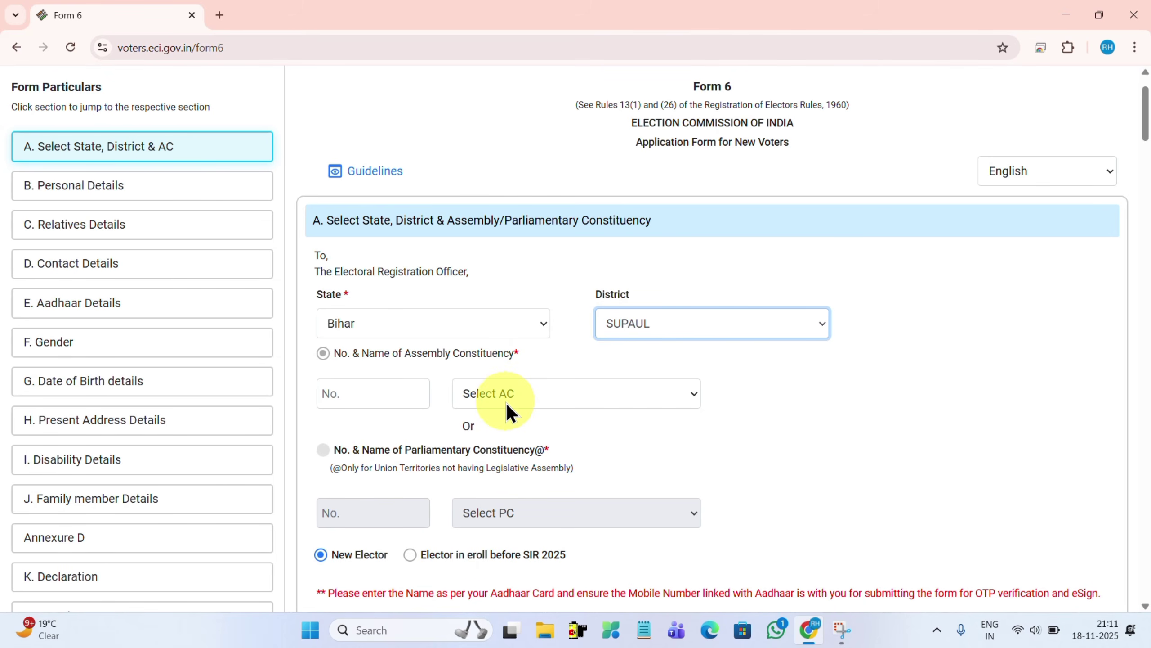
{"action": "left_click", "coordinate": [508, 404]}
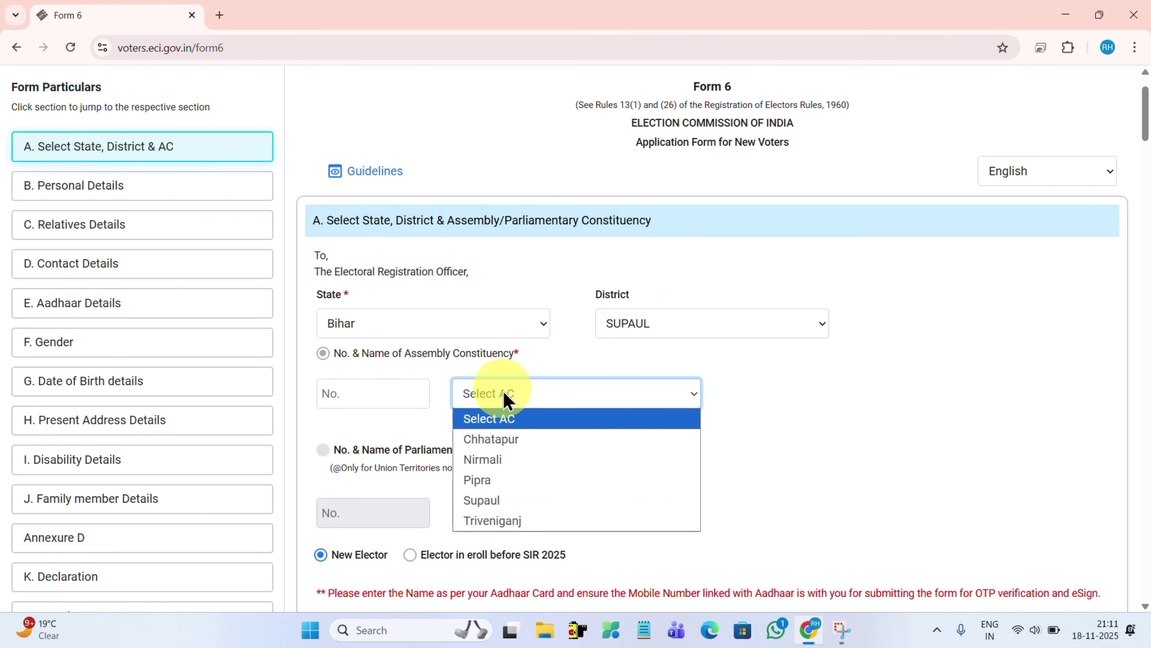
{"action": "left_click", "coordinate": [481, 500]}
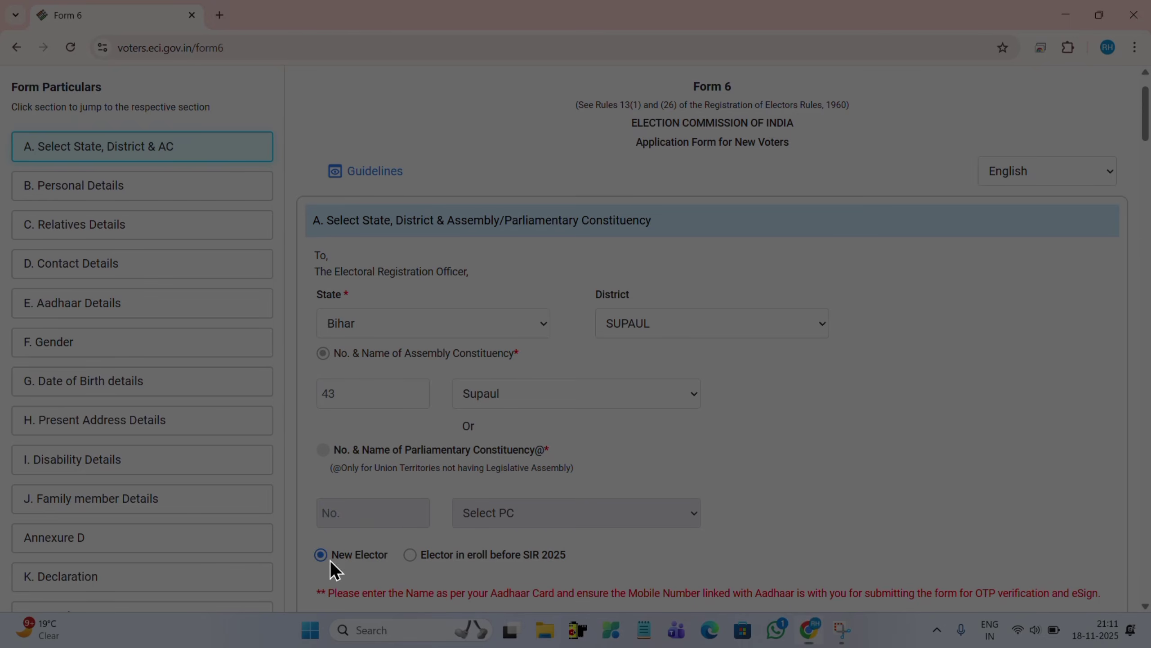
Keep the applicant as a New Elector and continue to Personal Details.
{"action": "left_click", "coordinate": [339, 555]}
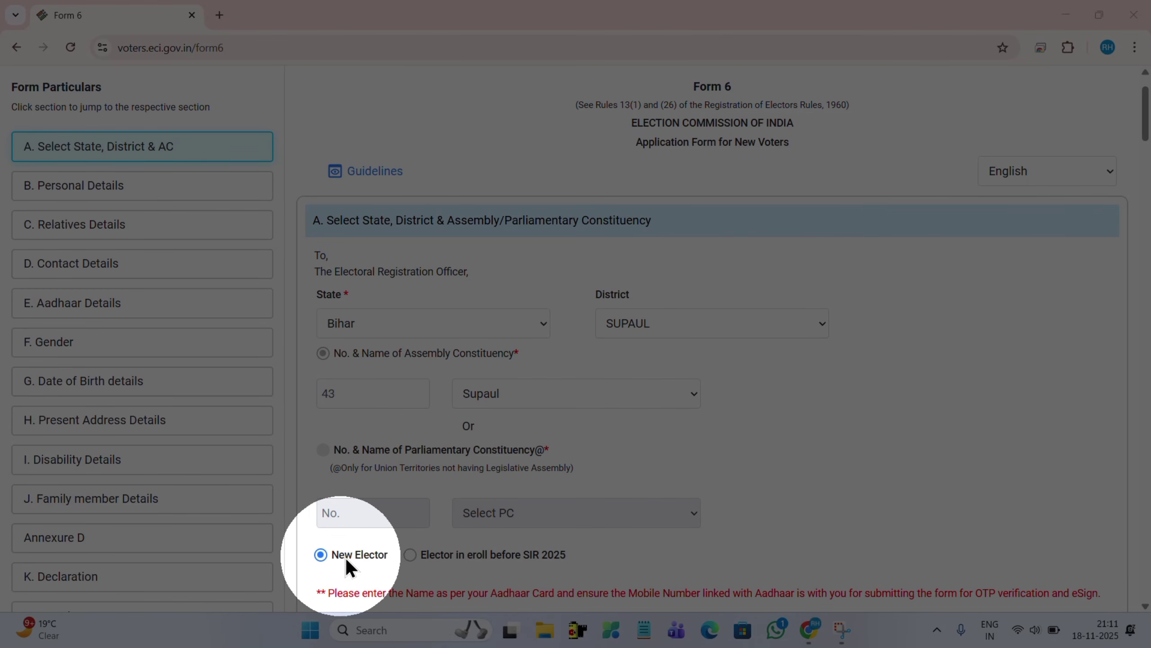
{"action": "left_click", "coordinate": [350, 559]}
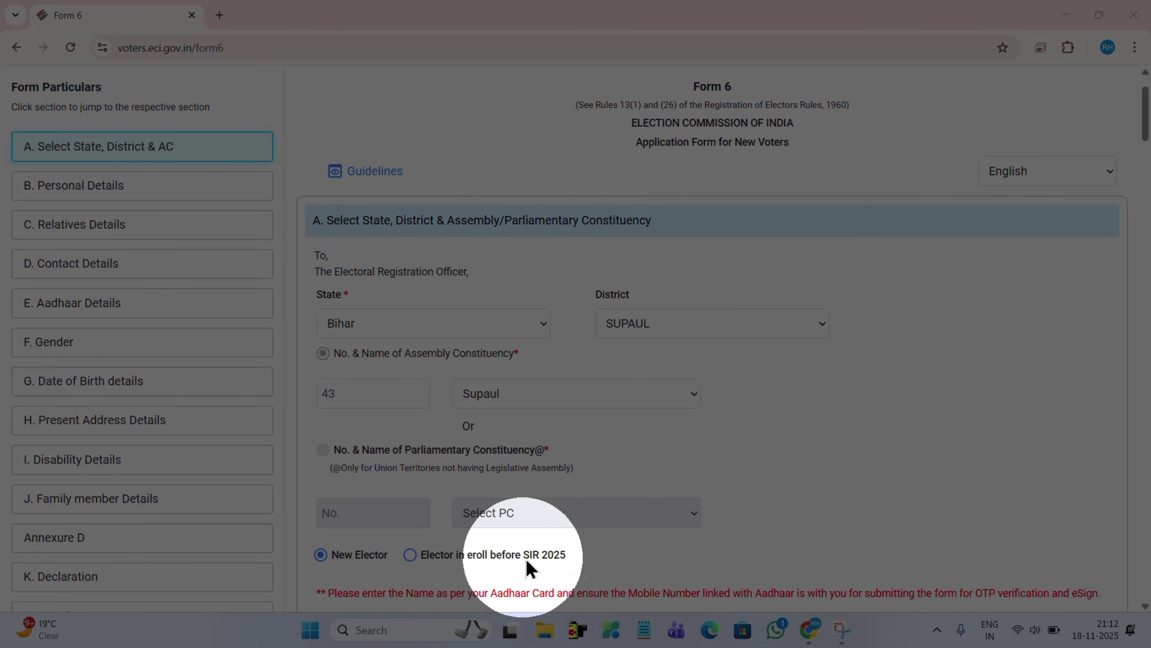
{"action": "left_click", "coordinate": [412, 556]}
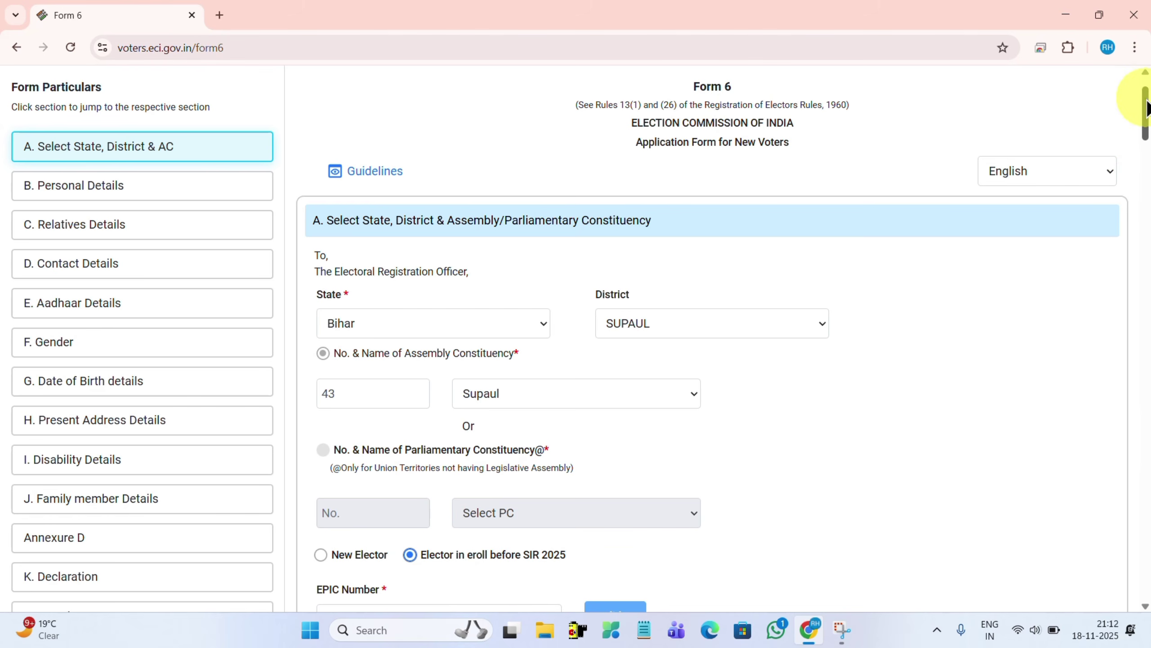
{"action": "scroll", "coordinate": [1144, 98], "scroll_direction": "down", "scroll_amount": 3}
{"action": "left_click", "coordinate": [359, 489]}
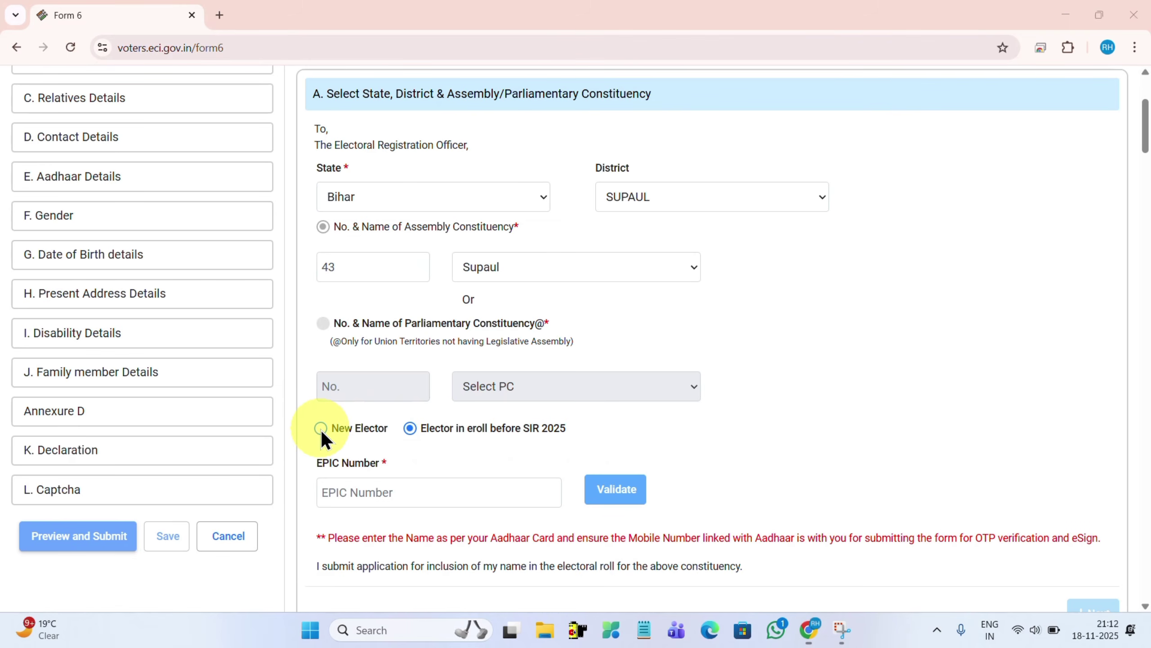
{"action": "left_click", "coordinate": [321, 429]}
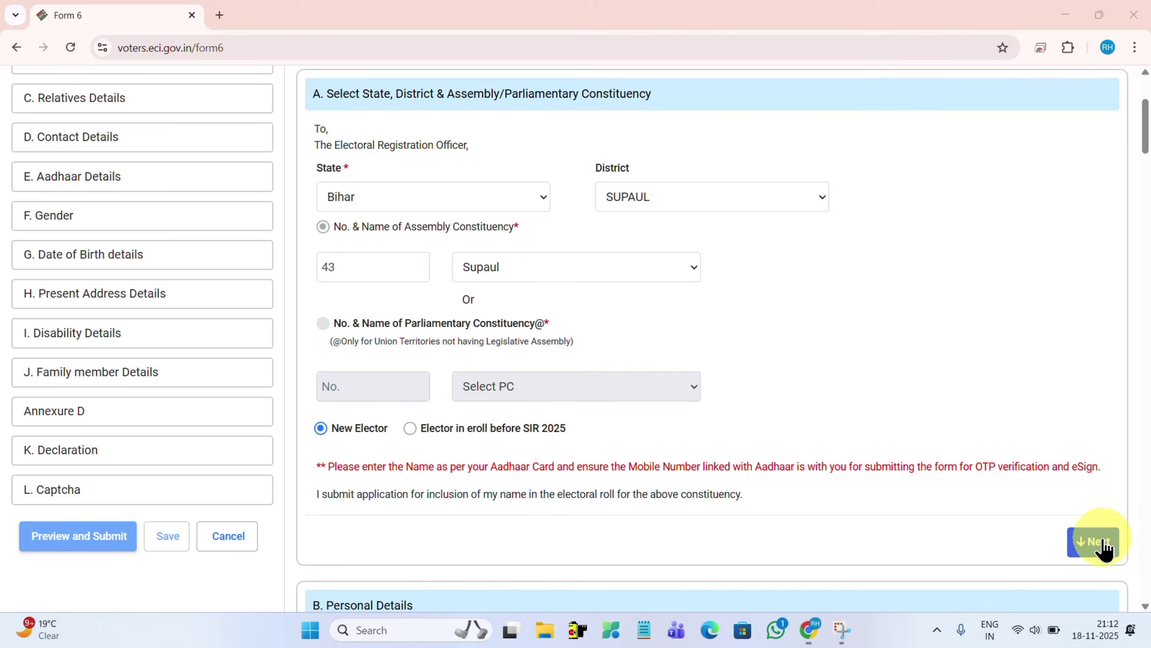
{"action": "left_click", "coordinate": [1096, 542]}
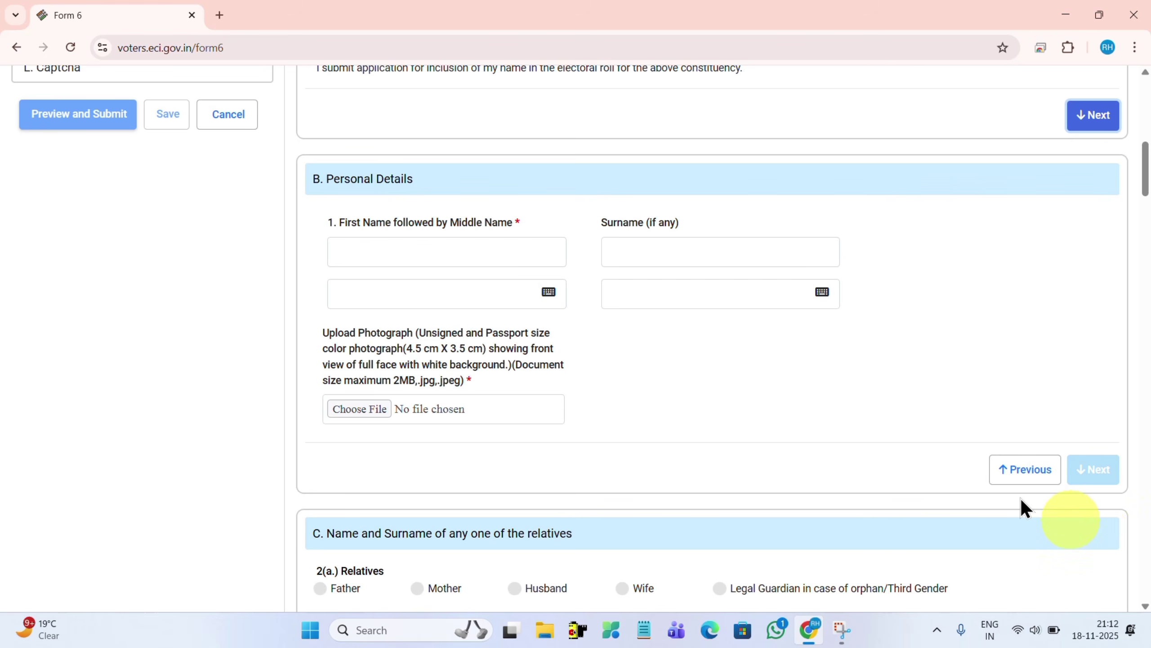
Enter the applicant's first name and surname, accepting the Hindi transliterations.
{"action": "left_click_drag", "start_coordinate": [322, 179], "coordinate": [439, 185]}
{"action": "left_click", "coordinate": [490, 189]}
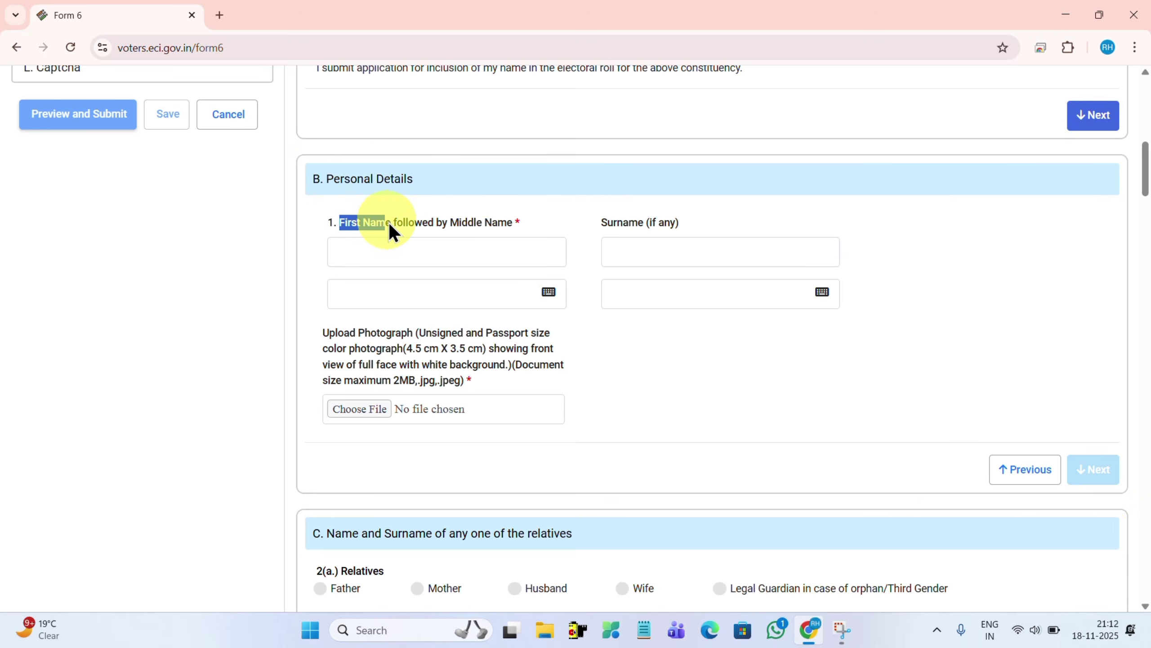
{"action": "left_click_drag", "start_coordinate": [458, 222], "coordinate": [509, 227]}
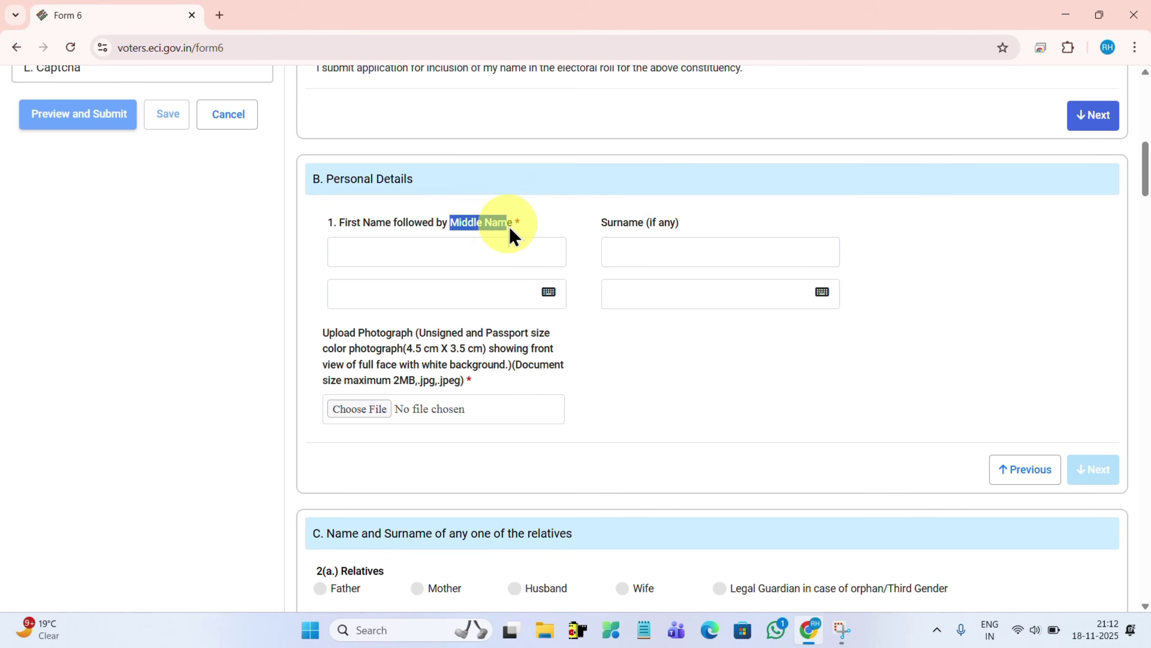
{"action": "left_click", "coordinate": [381, 215]}
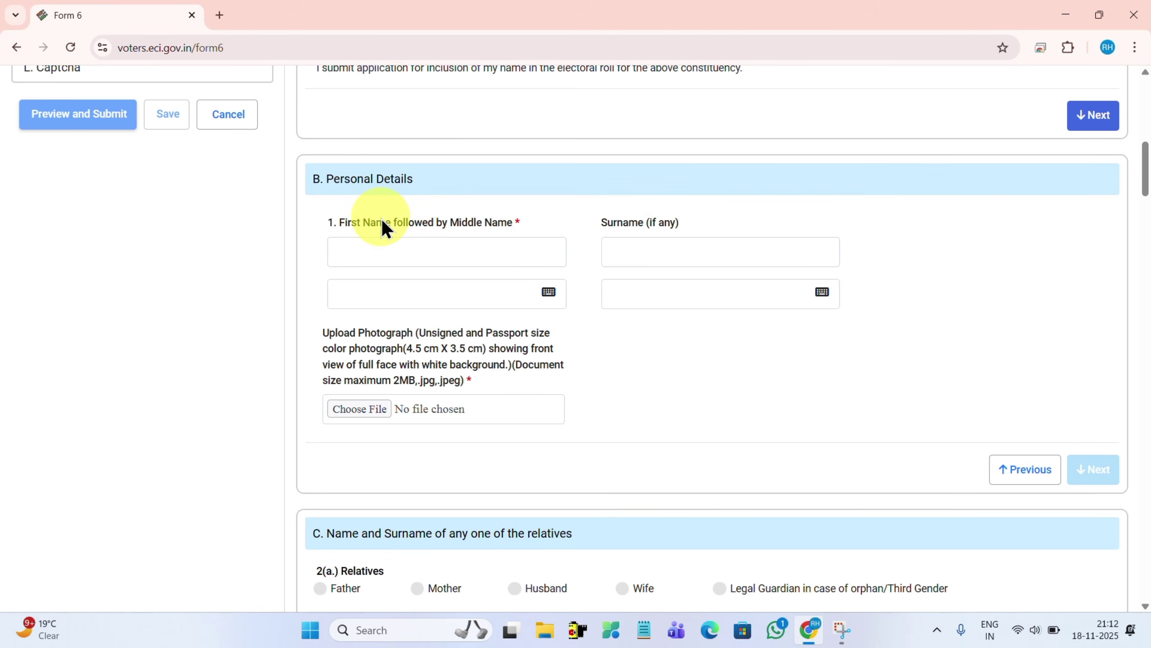
{"action": "left_click", "coordinate": [358, 249]}
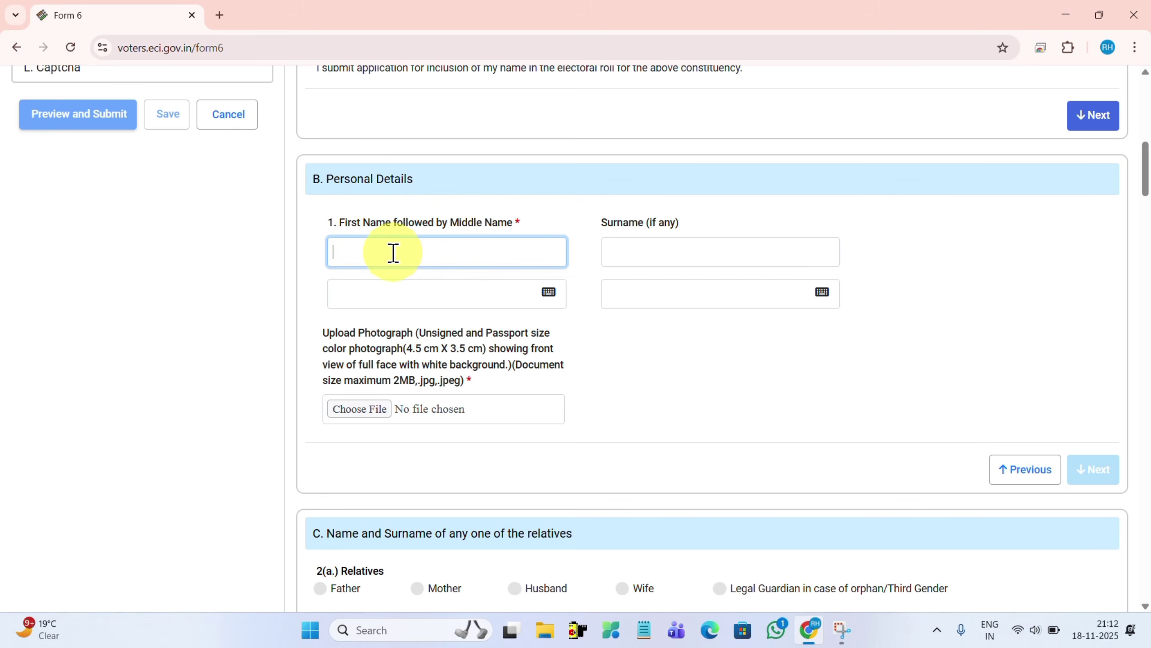
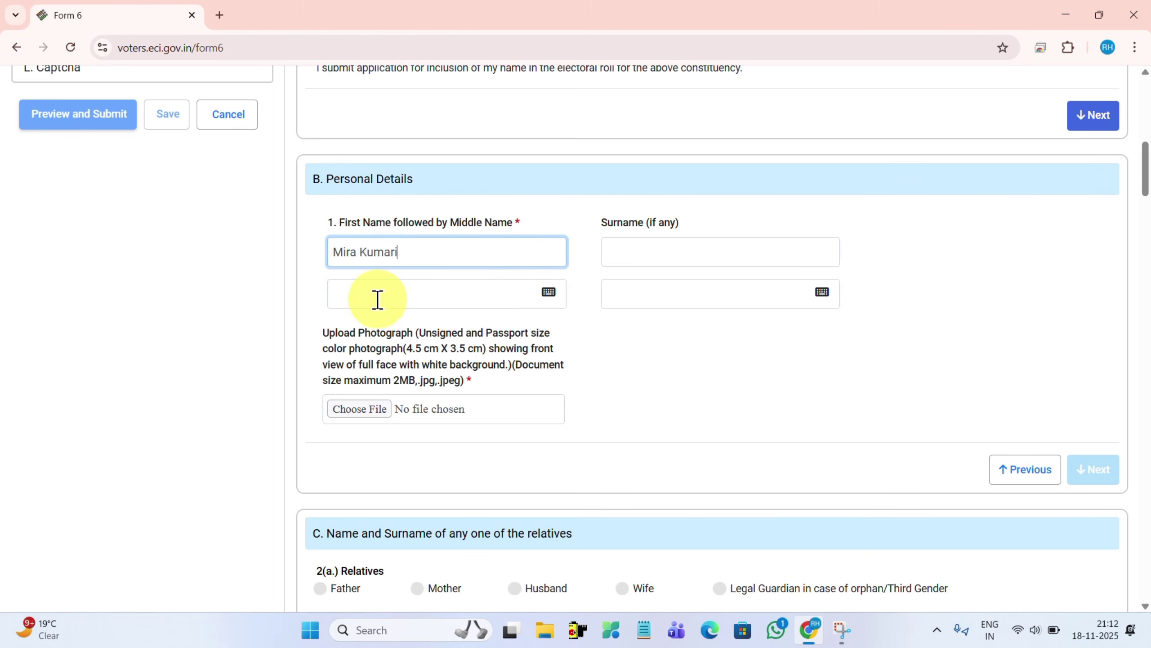
{"action": "left_click", "coordinate": [375, 299]}
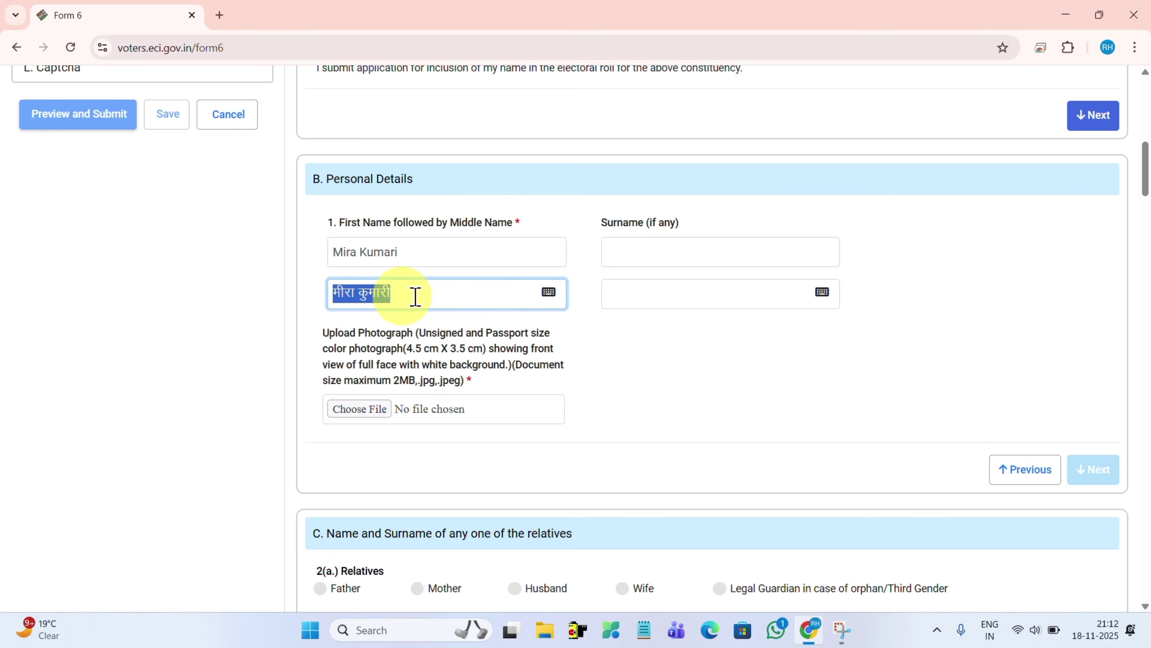
{"action": "left_click", "coordinate": [644, 257]}
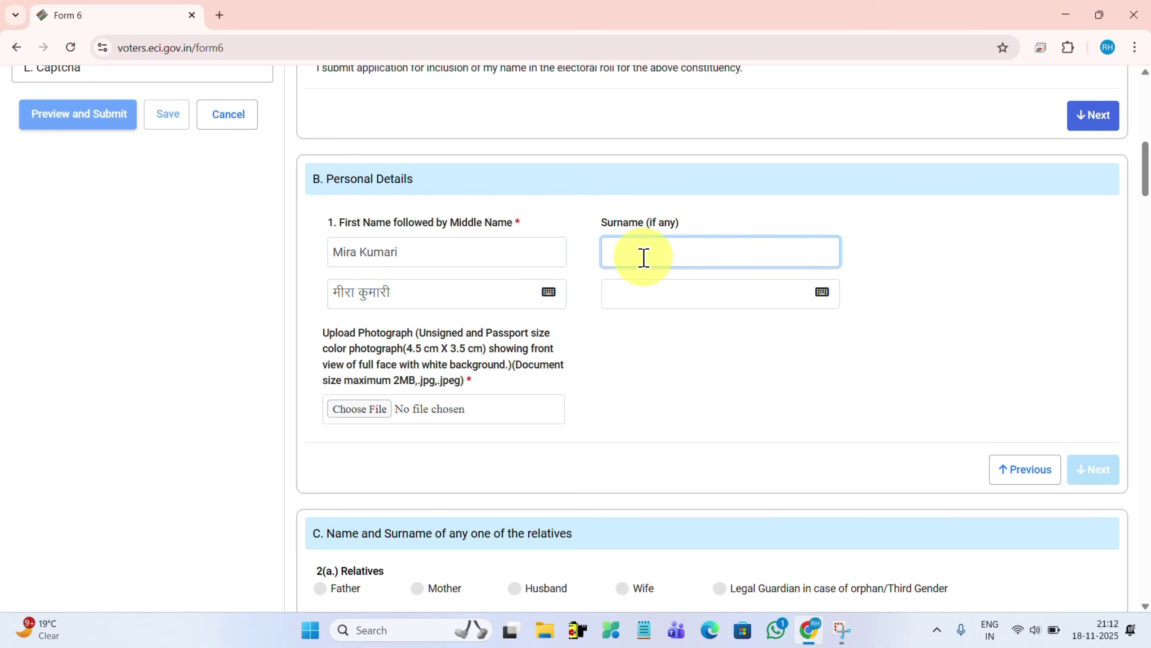
{"action": "type", "text": "Jha"}
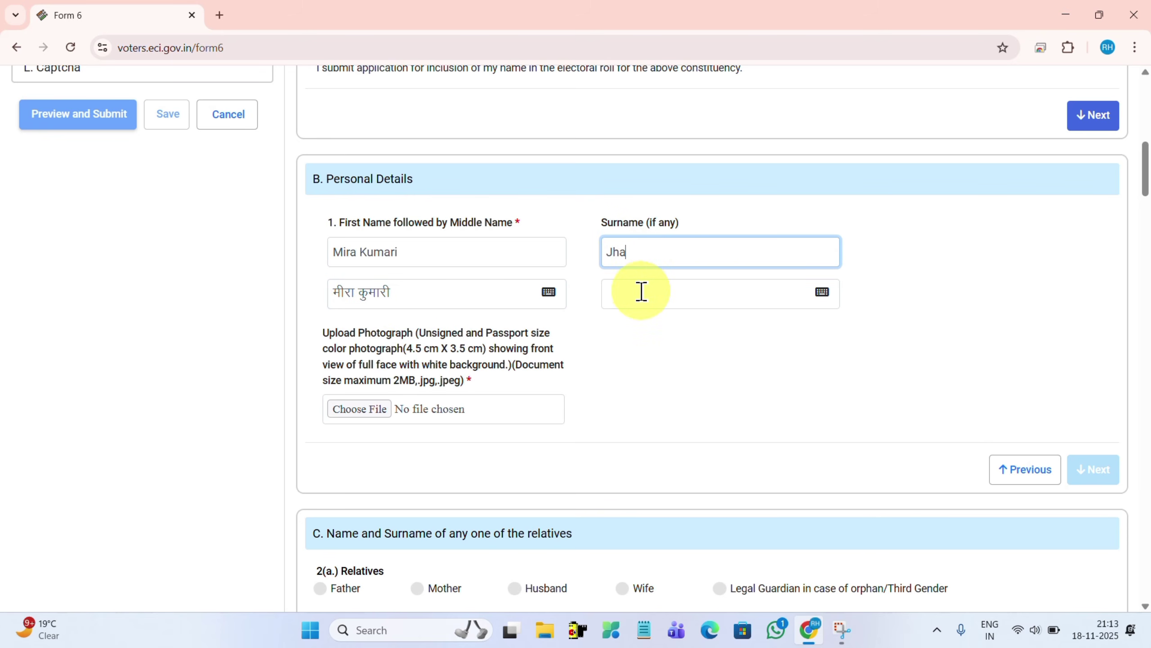
{"action": "left_click", "coordinate": [639, 292]}
{"action": "left_click", "coordinate": [628, 334]}
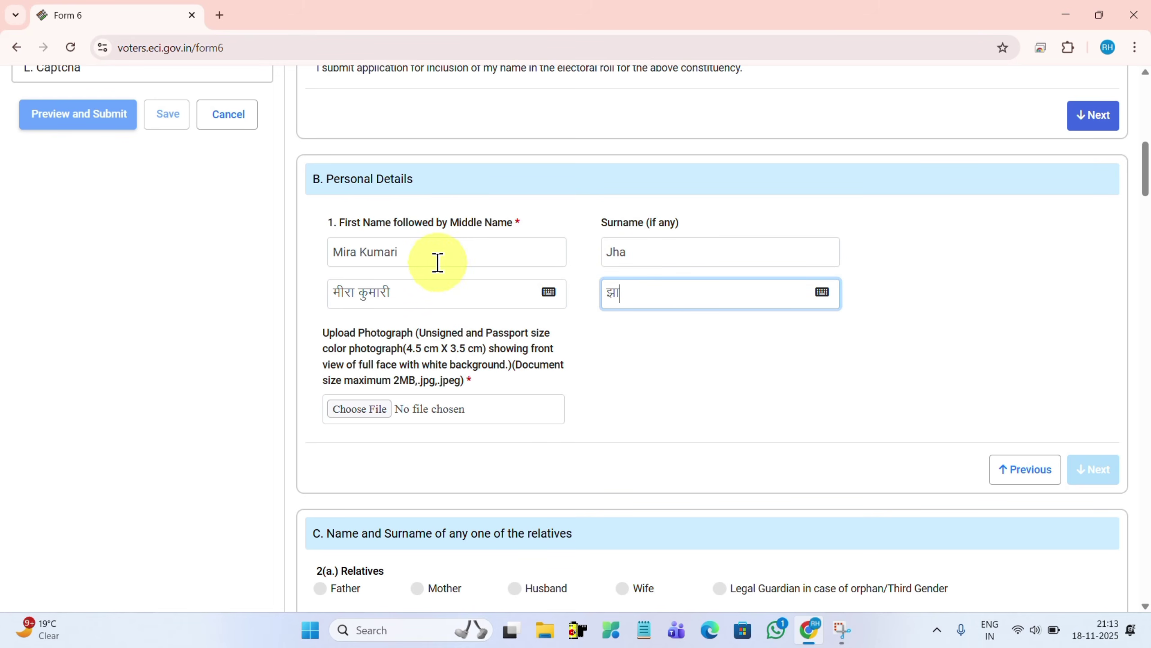
Drop the middle name from the first name, change the surname, and update the Hindi spellings.
{"action": "left_click", "coordinate": [414, 253]}
{"action": "left_click_drag", "start_coordinate": [362, 249], "coordinate": [433, 251]}
{"action": "key", "text": "BackSpace"}
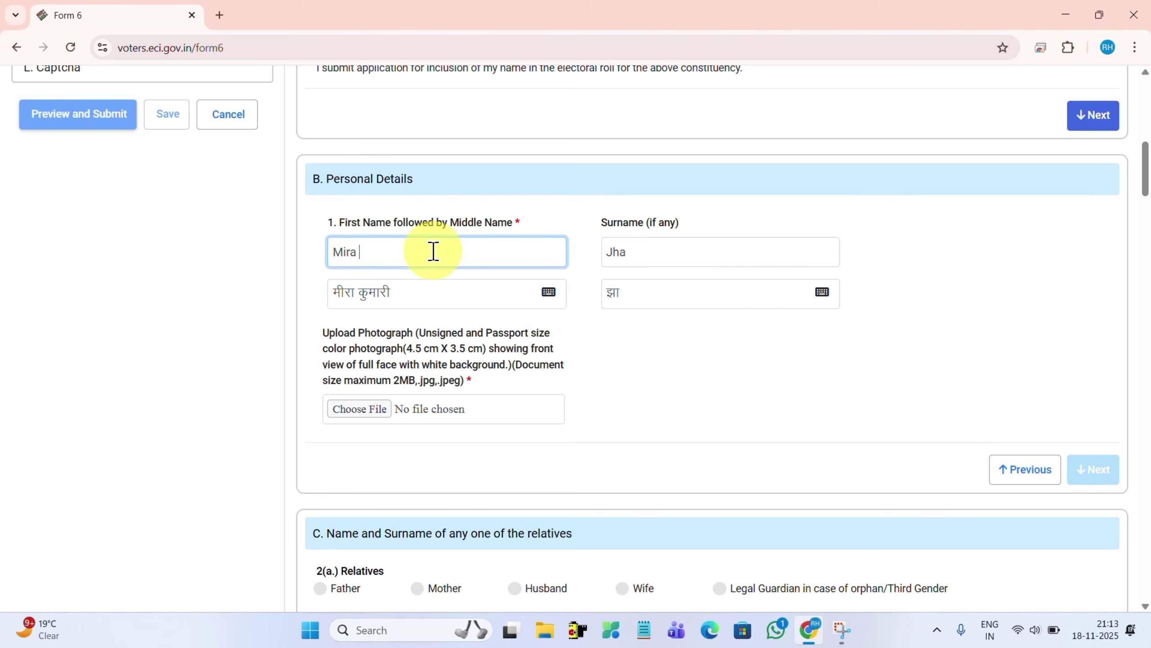
{"action": "left_click", "coordinate": [403, 291]}
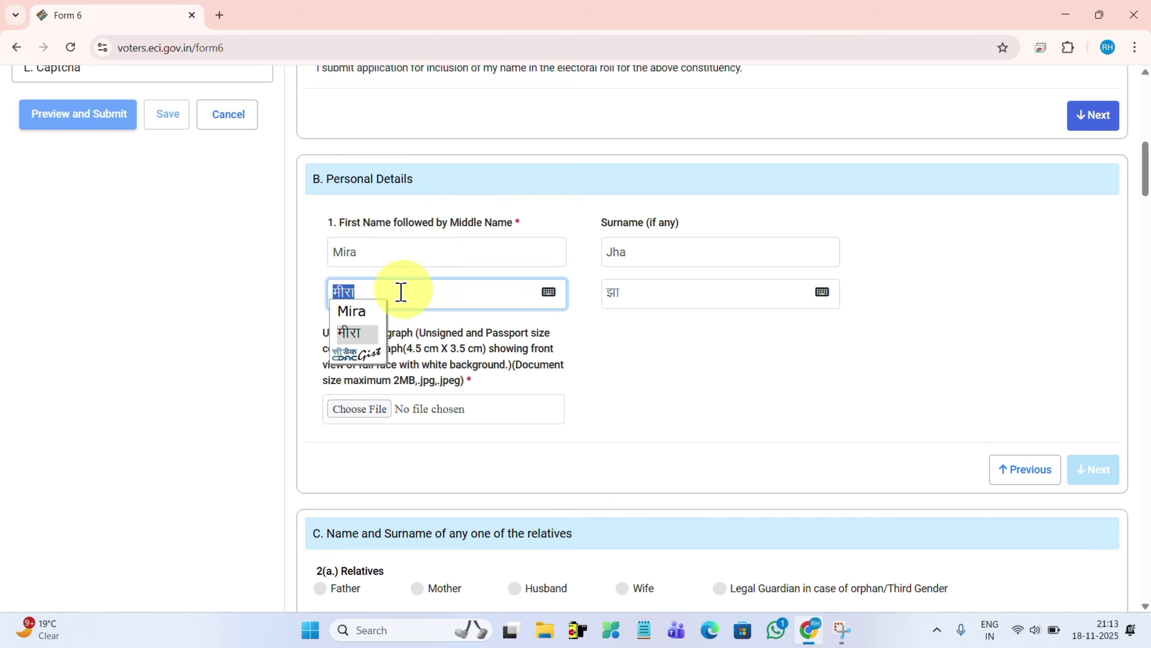
{"action": "left_click", "coordinate": [350, 335]}
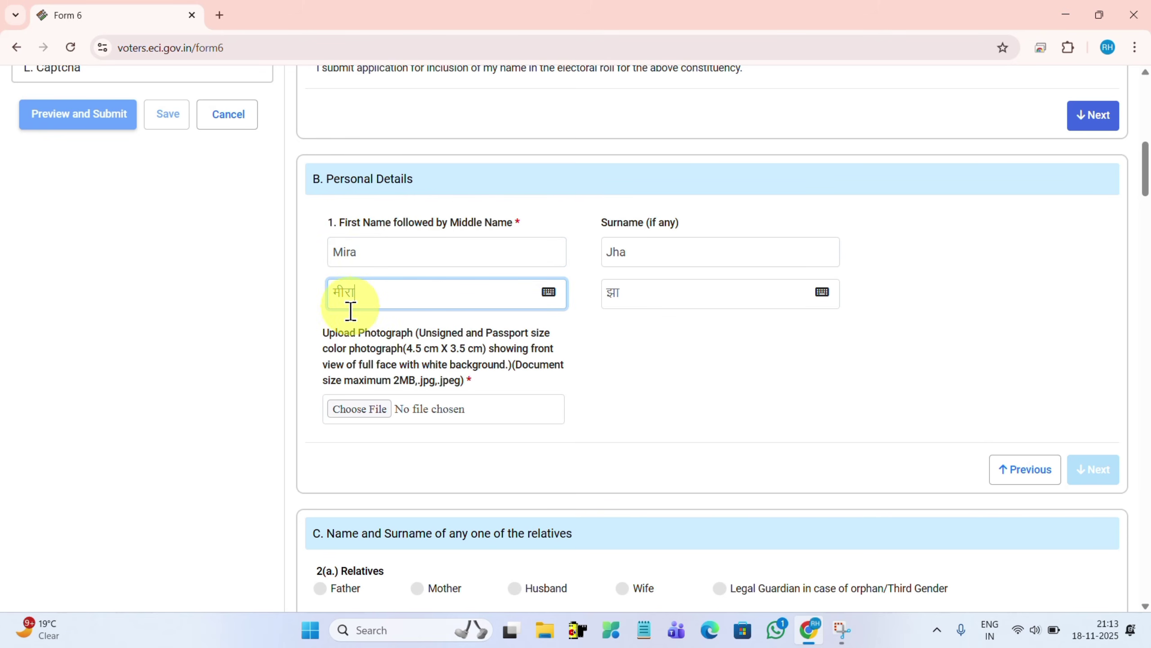
{"action": "left_click", "coordinate": [634, 253]}
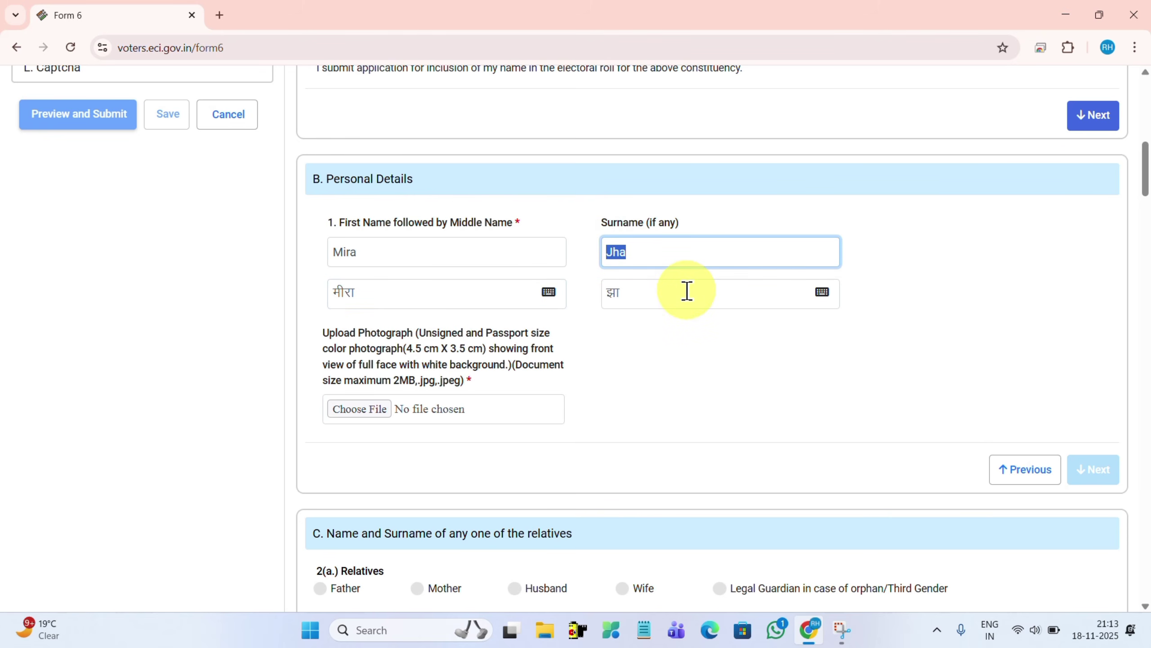
{"action": "type", "text": "Kumari"}
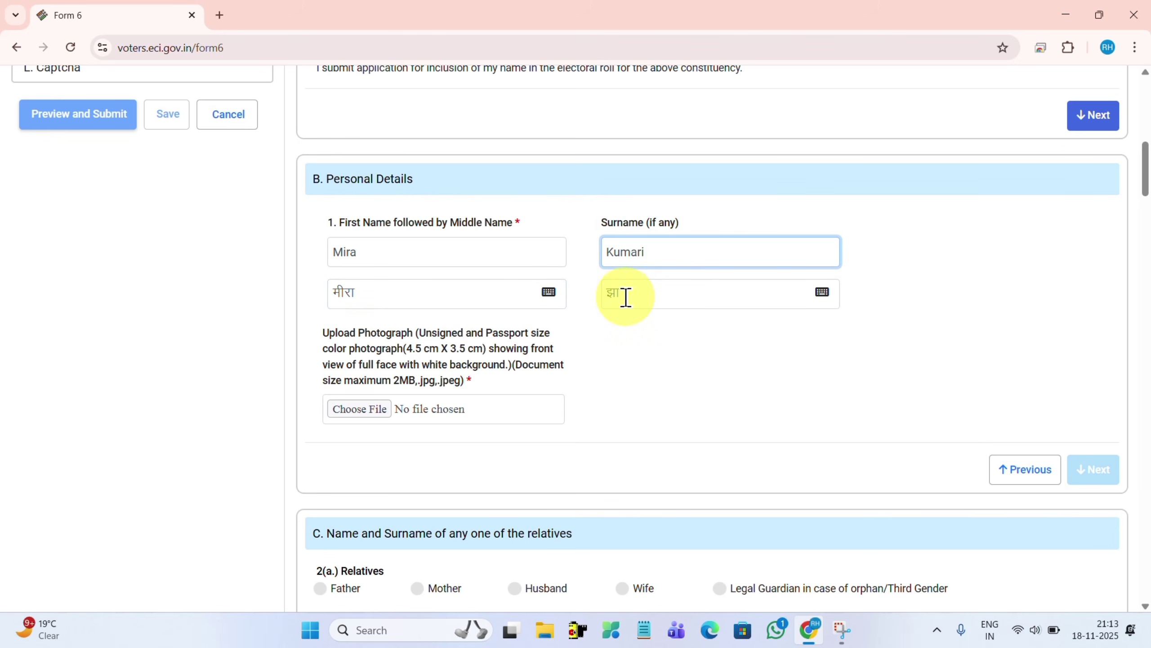
{"action": "left_click", "coordinate": [624, 294]}
{"action": "left_click", "coordinate": [633, 335]}
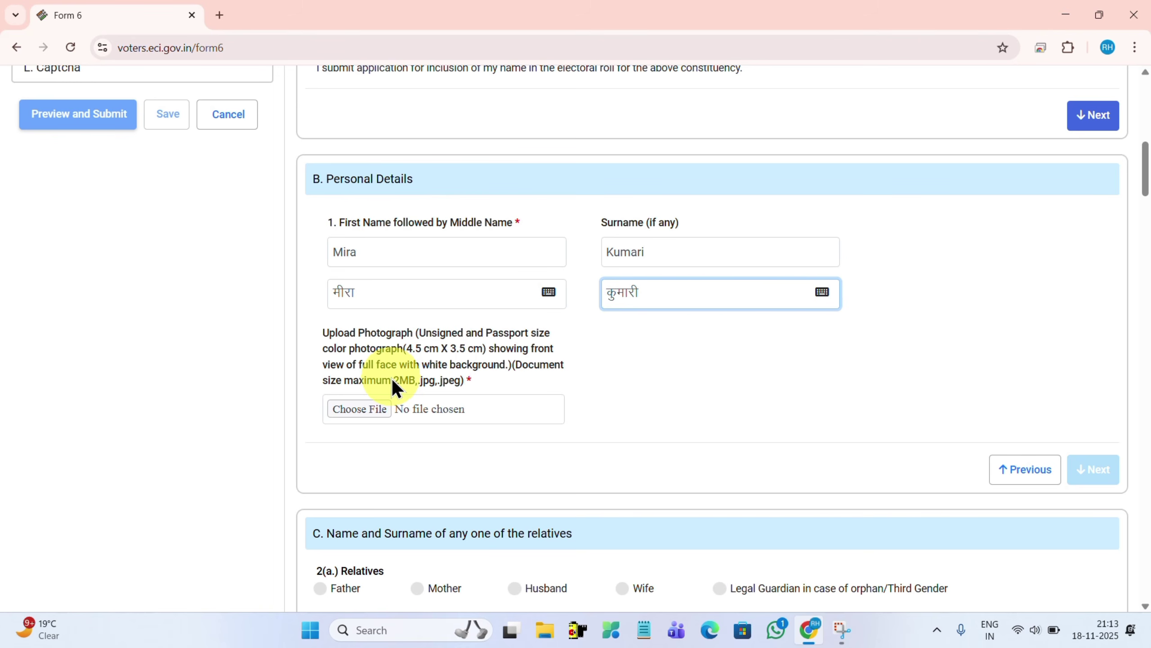
Start uploading the applicant's photograph with Choose File.
{"action": "left_click_drag", "start_coordinate": [415, 381], "coordinate": [429, 380]}
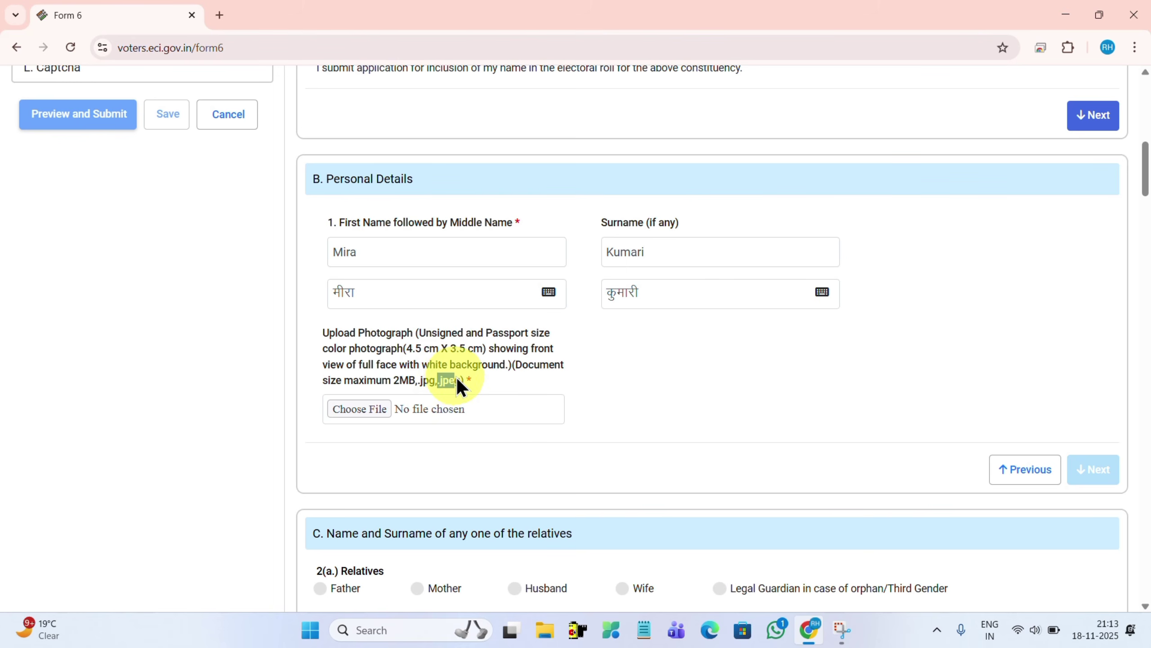
{"action": "left_click", "coordinate": [354, 410]}
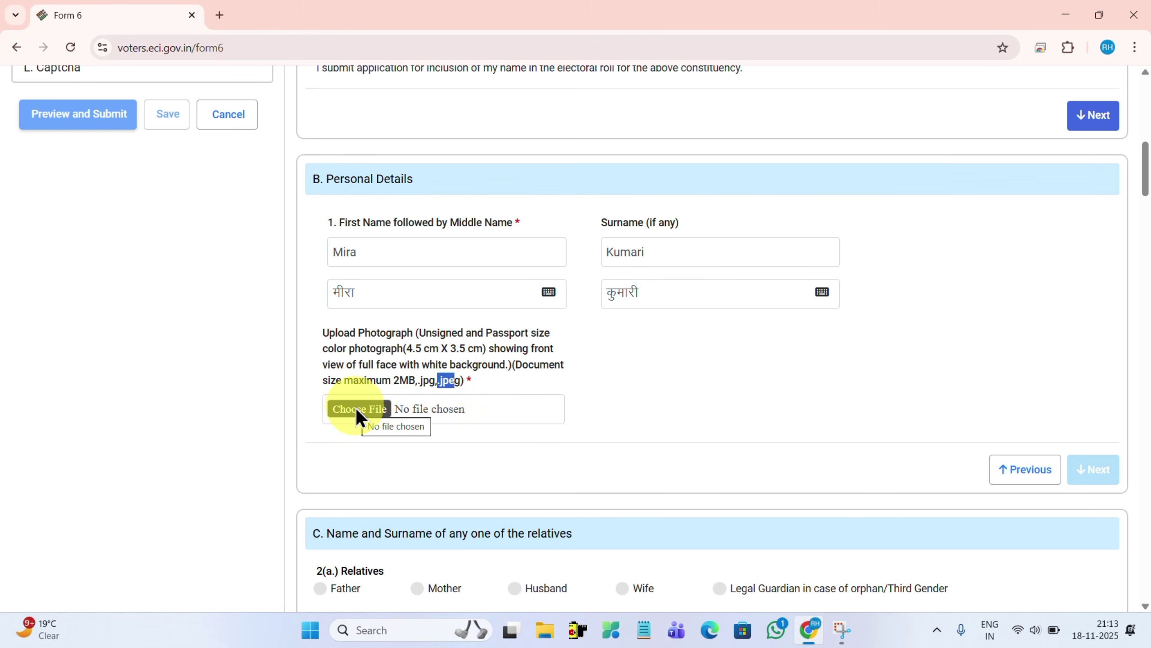
{"action": "left_click", "coordinate": [356, 408]}
Attach the passport photo, save the crop as shown, accept the face-detected message, and continue.
{"action": "left_click_drag", "start_coordinate": [459, 127], "coordinate": [455, 201]}
{"action": "left_click", "coordinate": [170, 256]}
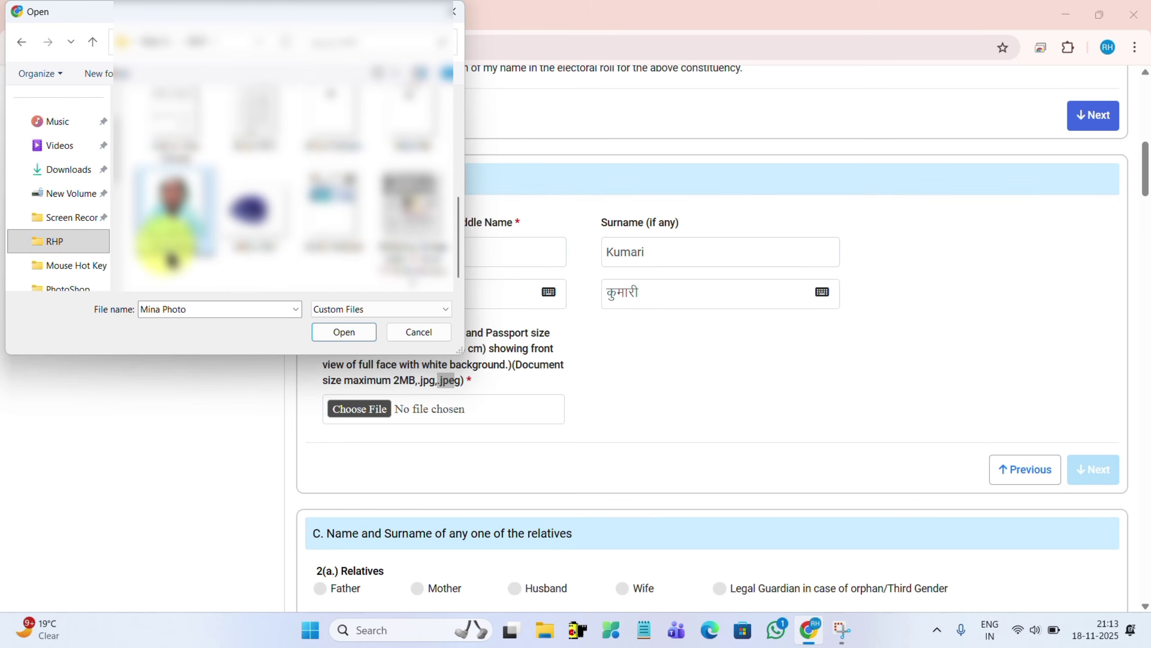
{"action": "left_click", "coordinate": [340, 332]}
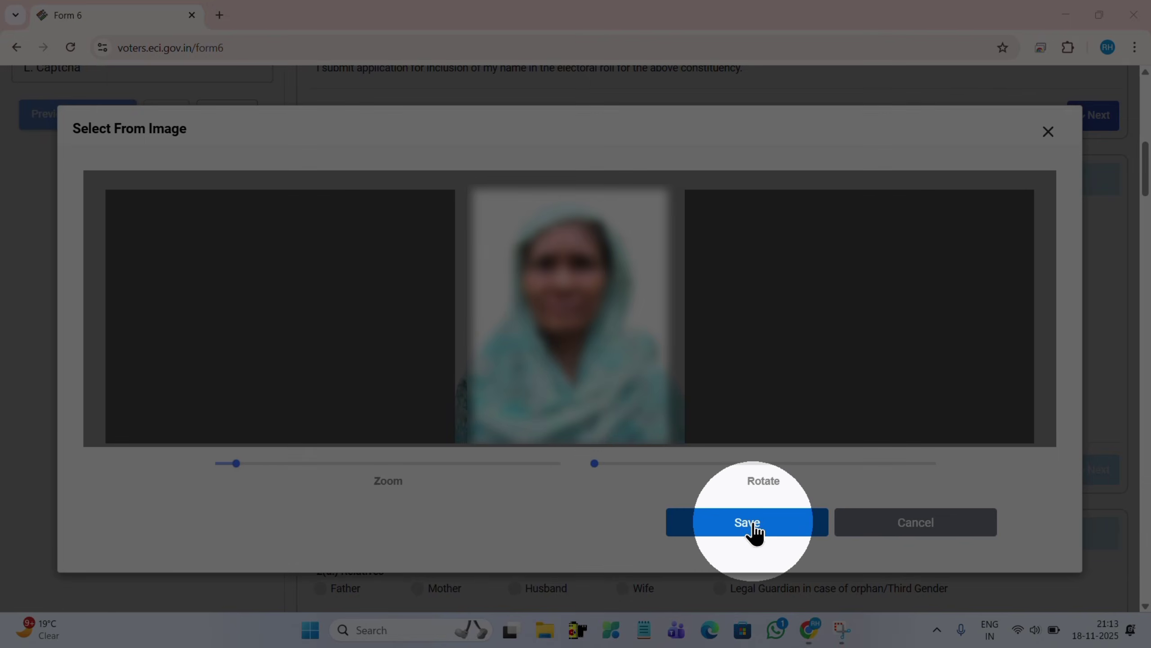
{"action": "left_click", "coordinate": [750, 524]}
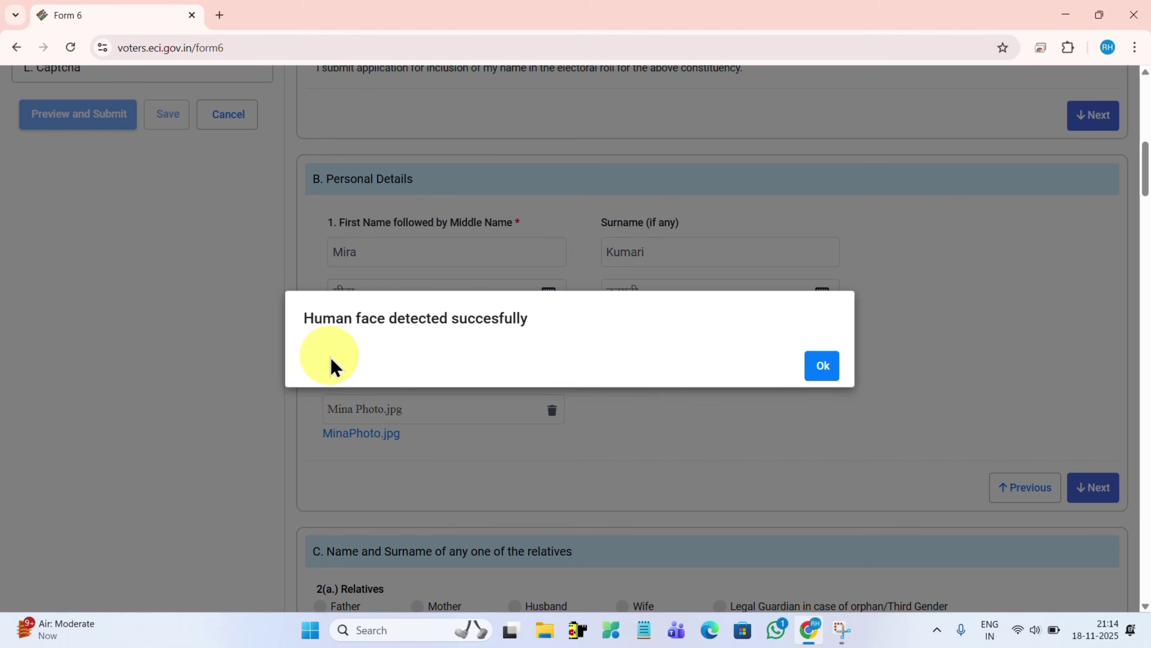
{"action": "left_click_drag", "start_coordinate": [304, 318], "coordinate": [531, 320]}
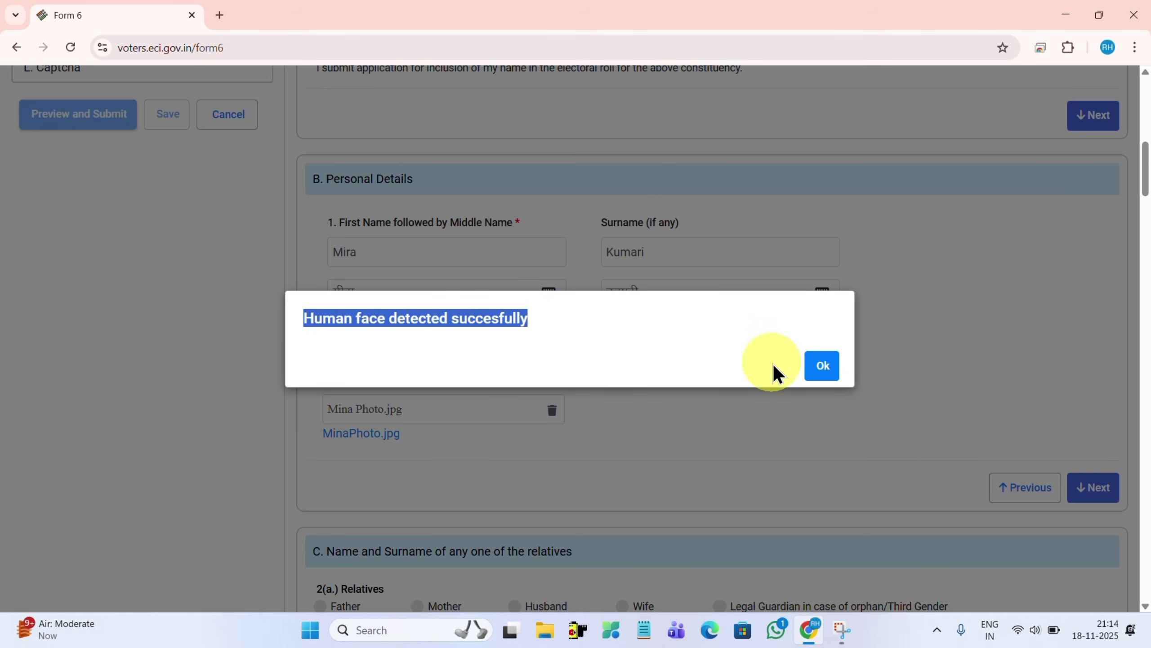
{"action": "left_click", "coordinate": [820, 370]}
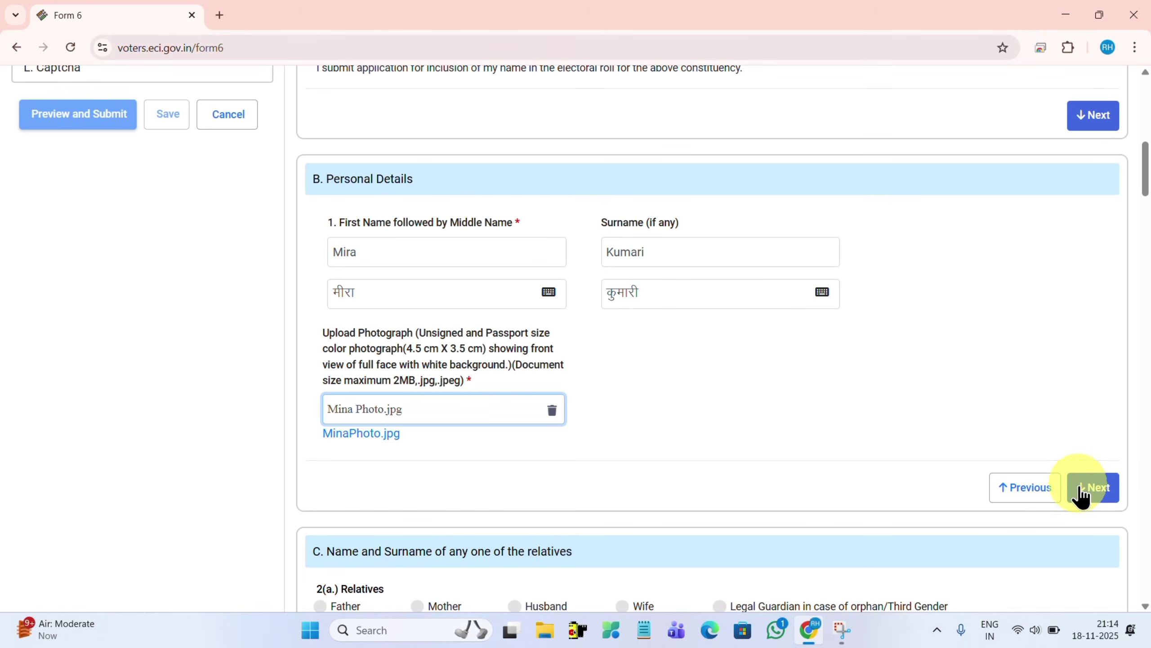
{"action": "left_click", "coordinate": [1094, 489]}
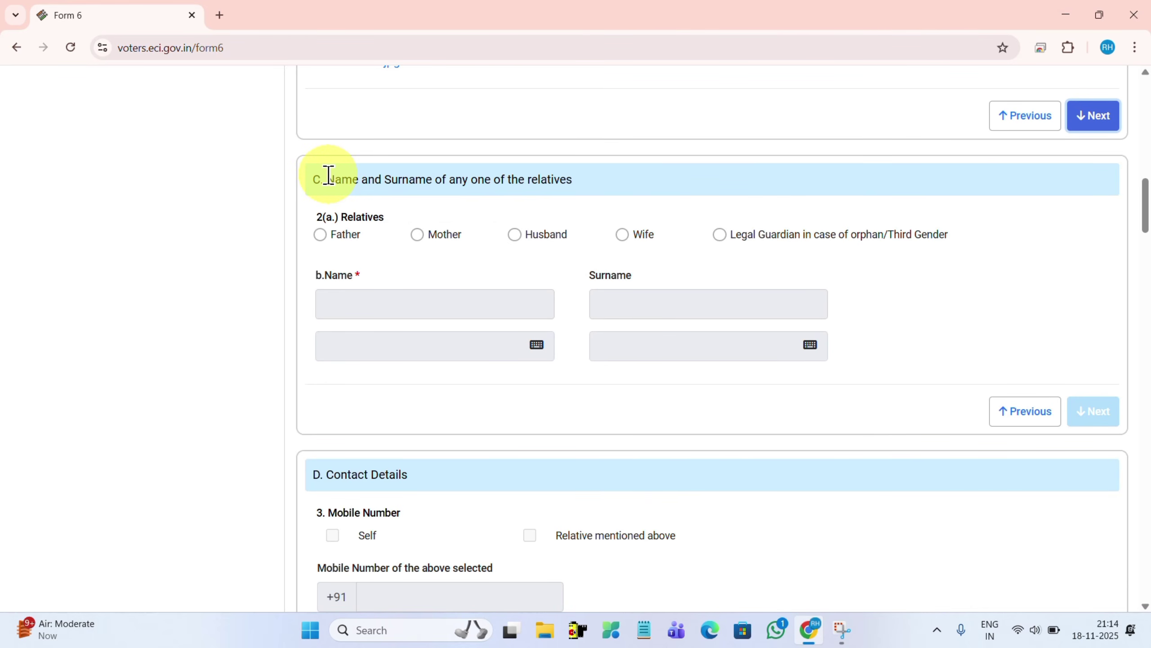
Choose Husband as the relative and enter his name in English and Hindi.
{"action": "left_click_drag", "start_coordinate": [327, 179], "coordinate": [581, 186]}
{"action": "left_click", "coordinate": [589, 186]}
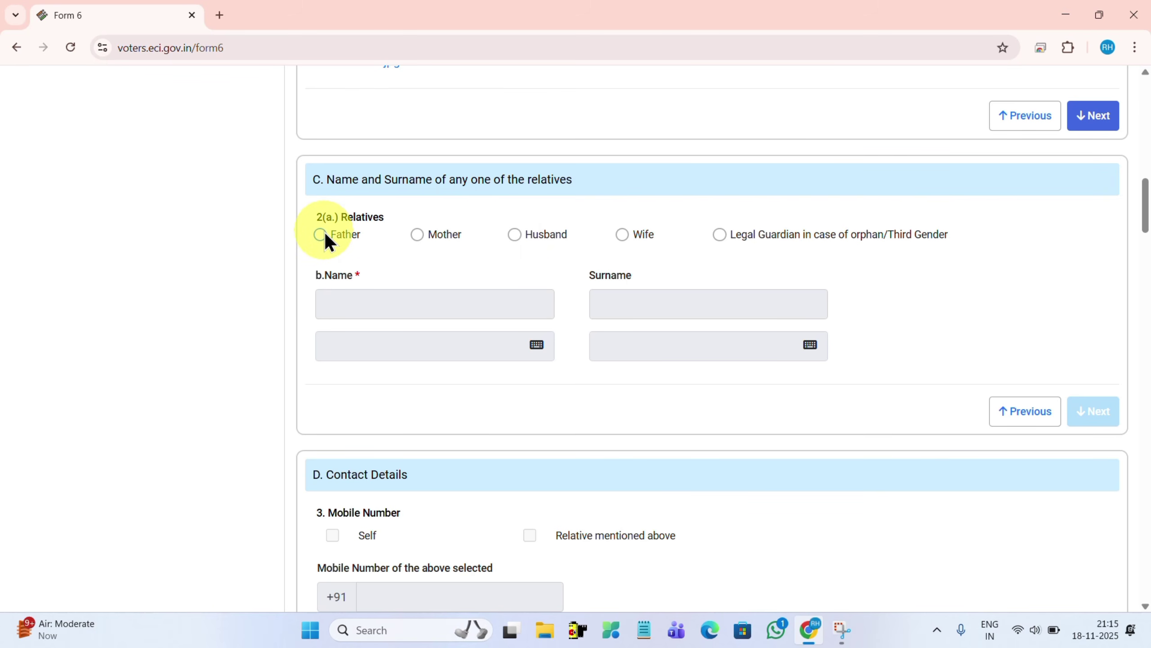
{"action": "left_click", "coordinate": [513, 234]}
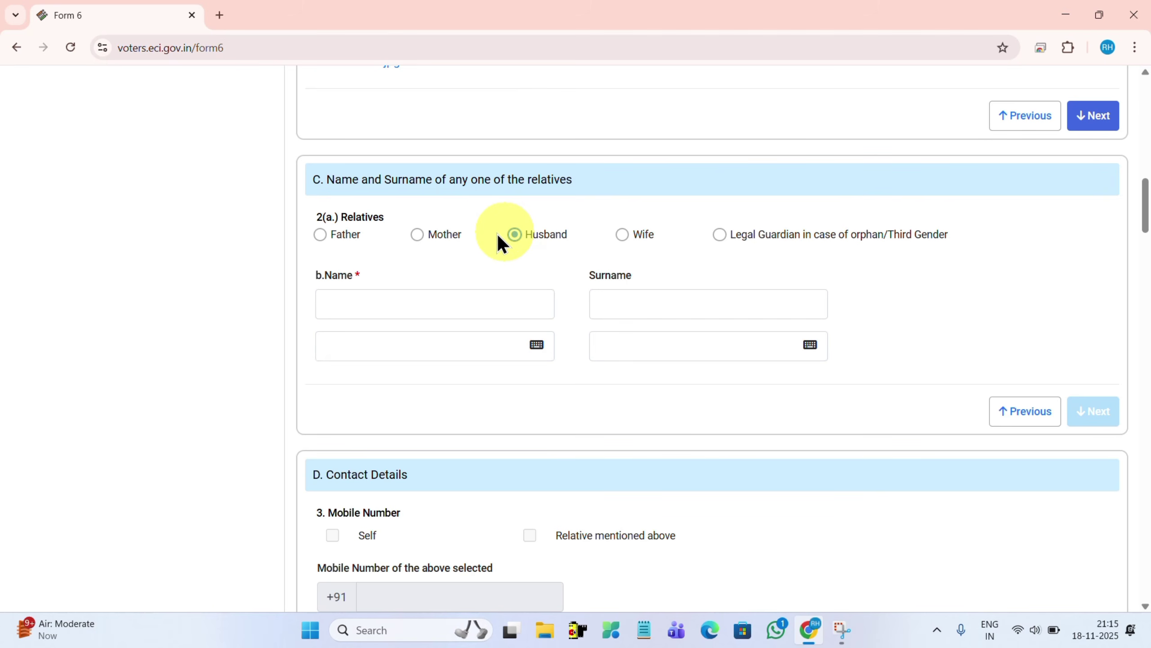
{"action": "left_click", "coordinate": [339, 295]}
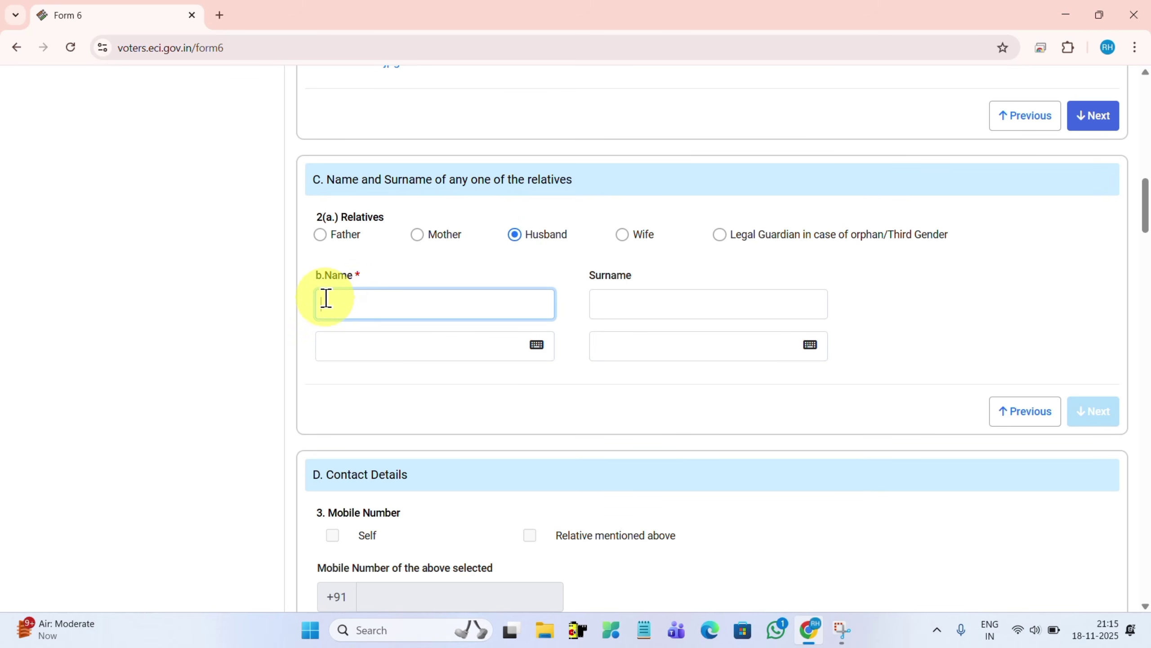
{"action": "left_click", "coordinate": [669, 301]}
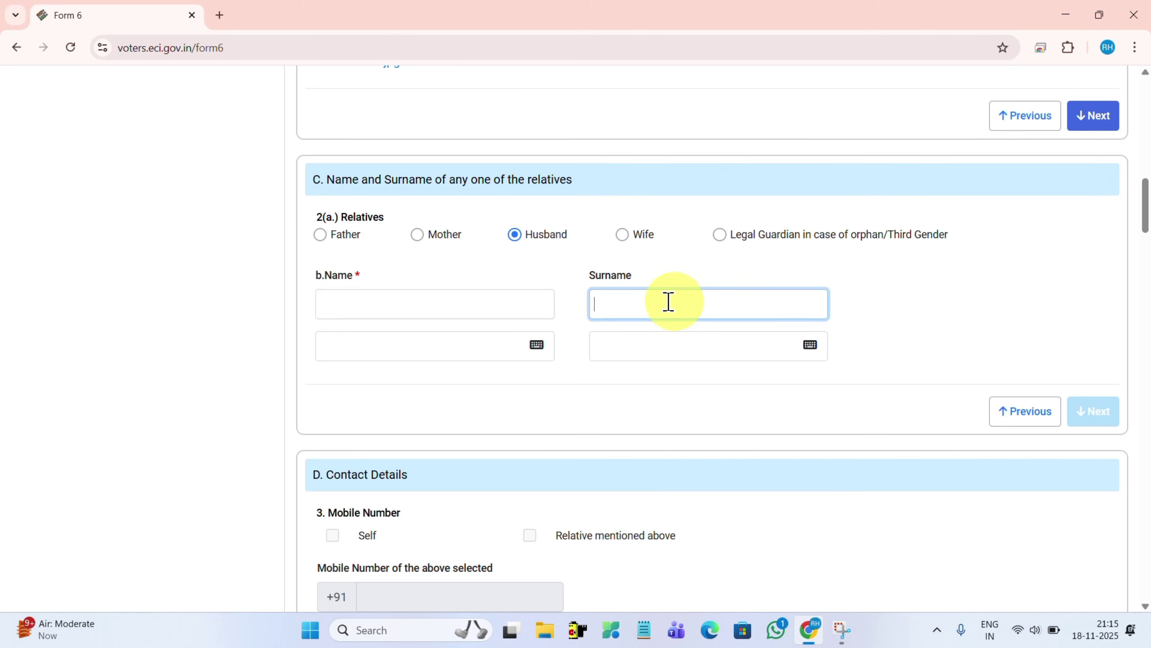
{"action": "left_click", "coordinate": [368, 302]}
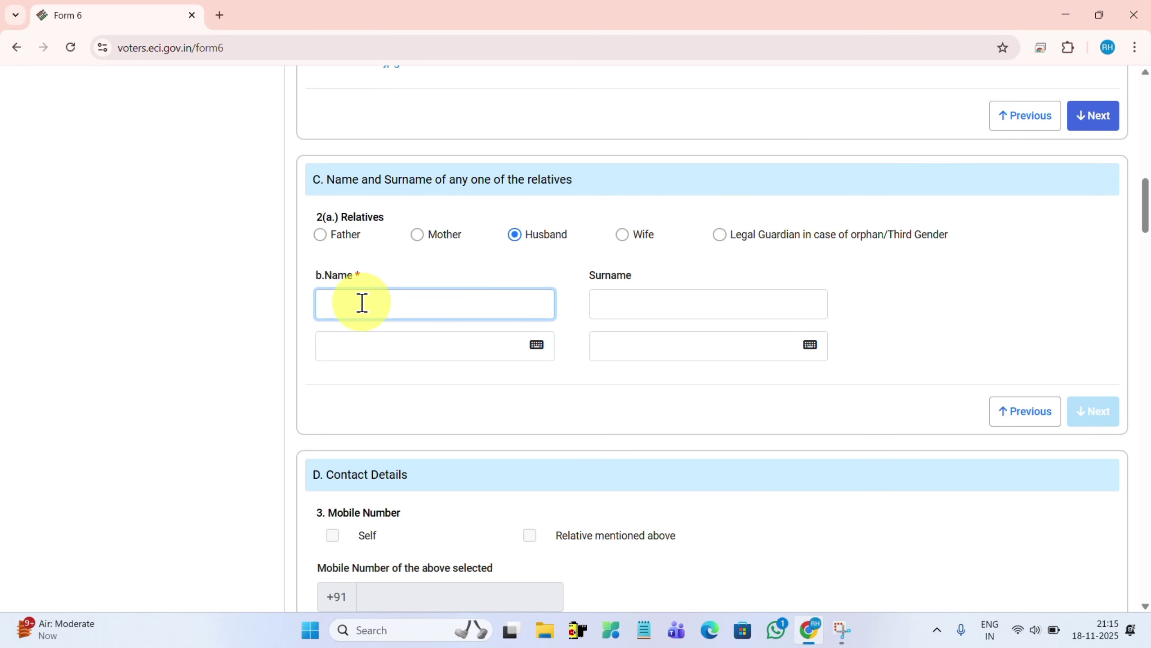
{"action": "left_click", "coordinate": [339, 350]}
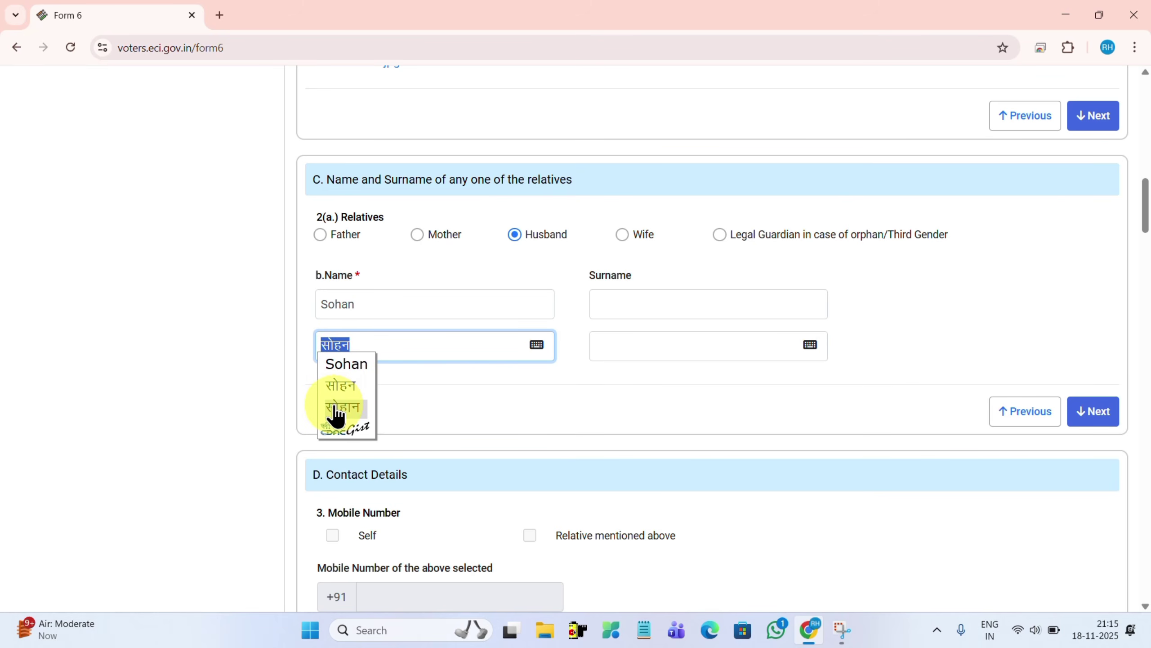
{"action": "left_click", "coordinate": [336, 386]}
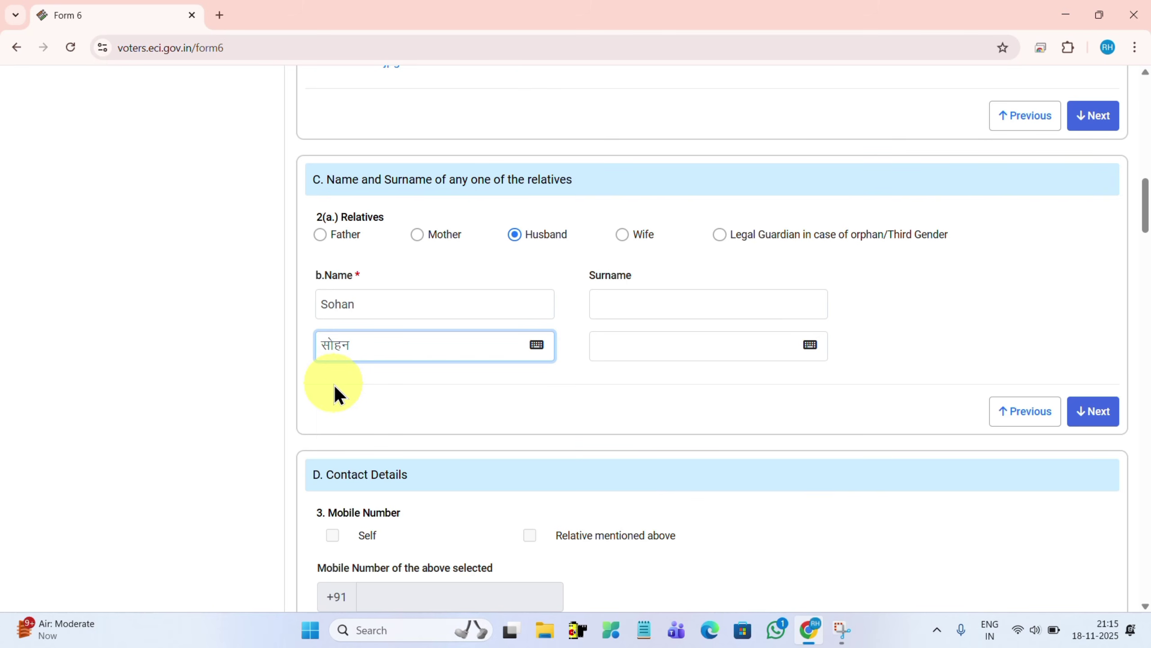
Enter the husband's surname in English and Hindi and continue to Contact Details.
{"action": "left_click", "coordinate": [629, 305]}
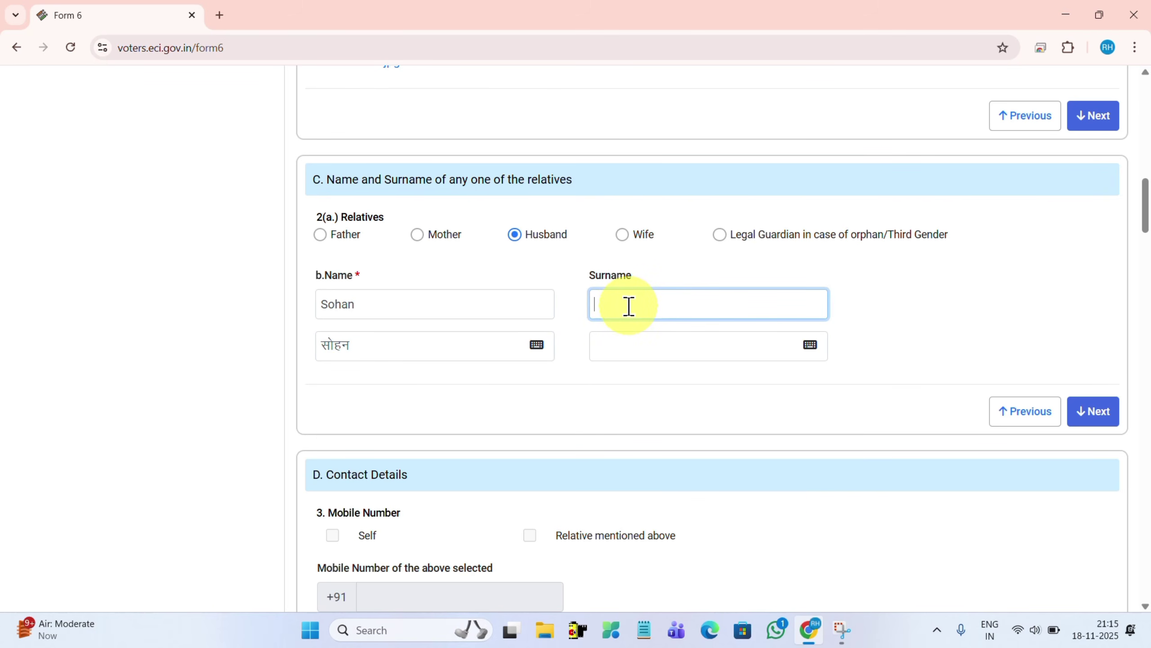
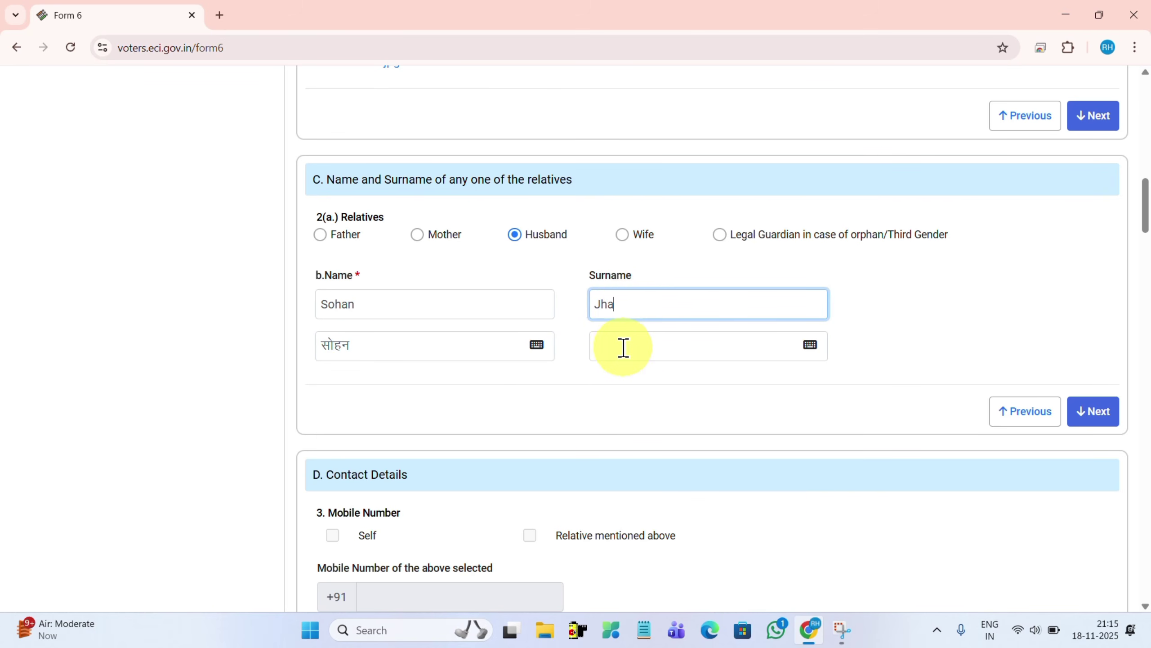
{"action": "left_click", "coordinate": [624, 347]}
{"action": "left_click", "coordinate": [612, 394]}
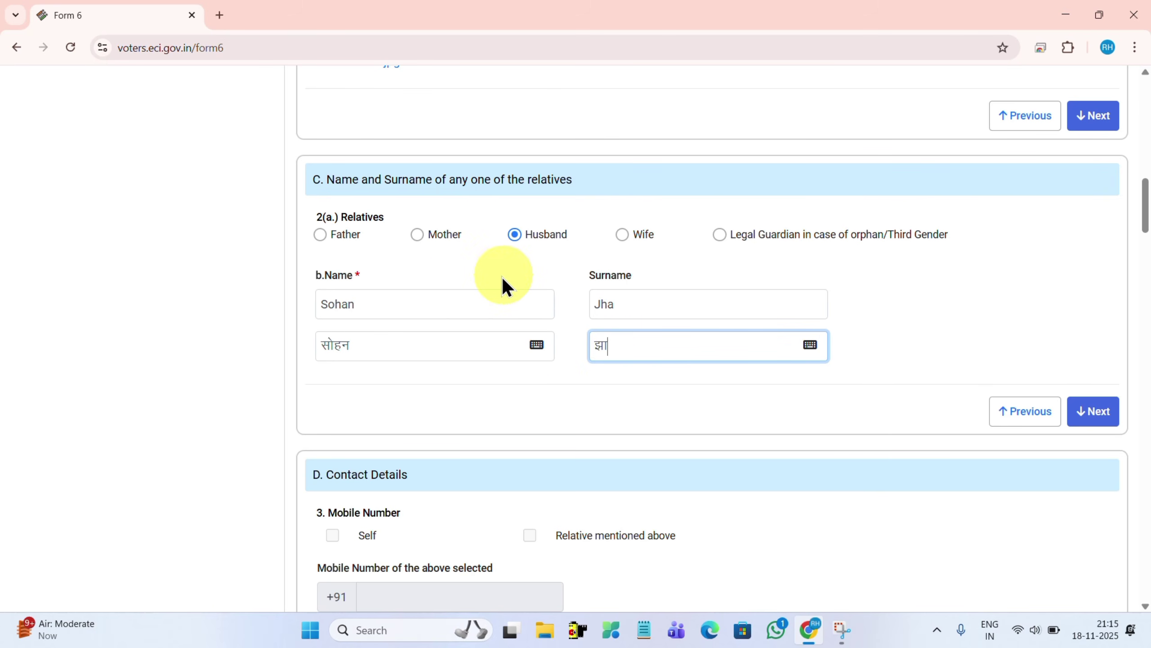
{"action": "left_click", "coordinate": [1106, 424]}
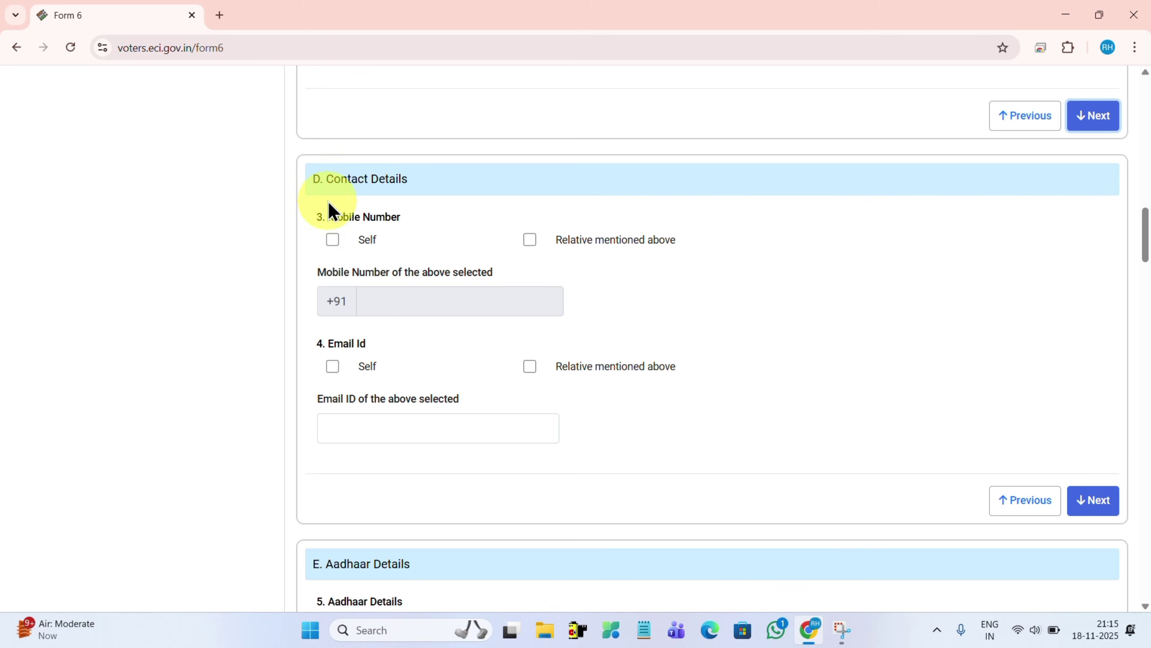
Mark Self for both Mobile Number and Email Id, then continue to Aadhaar Details.
{"action": "left_click_drag", "start_coordinate": [326, 179], "coordinate": [441, 191]}
{"action": "left_click", "coordinate": [440, 190]}
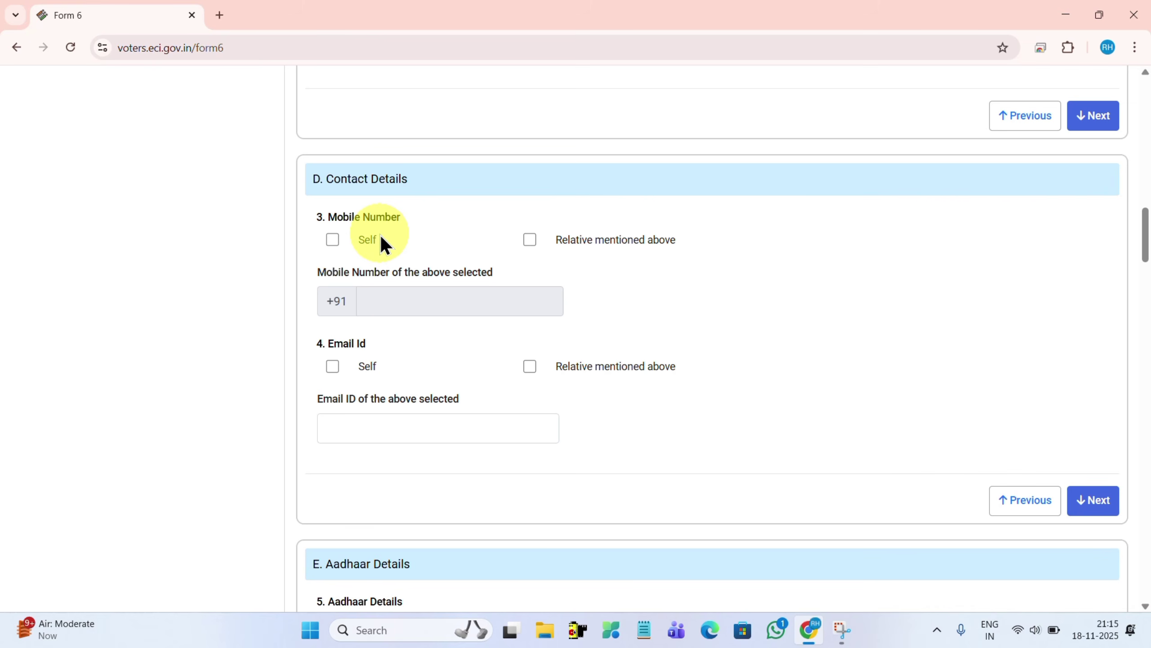
{"action": "left_click", "coordinate": [333, 239]}
{"action": "left_click", "coordinate": [394, 301]}
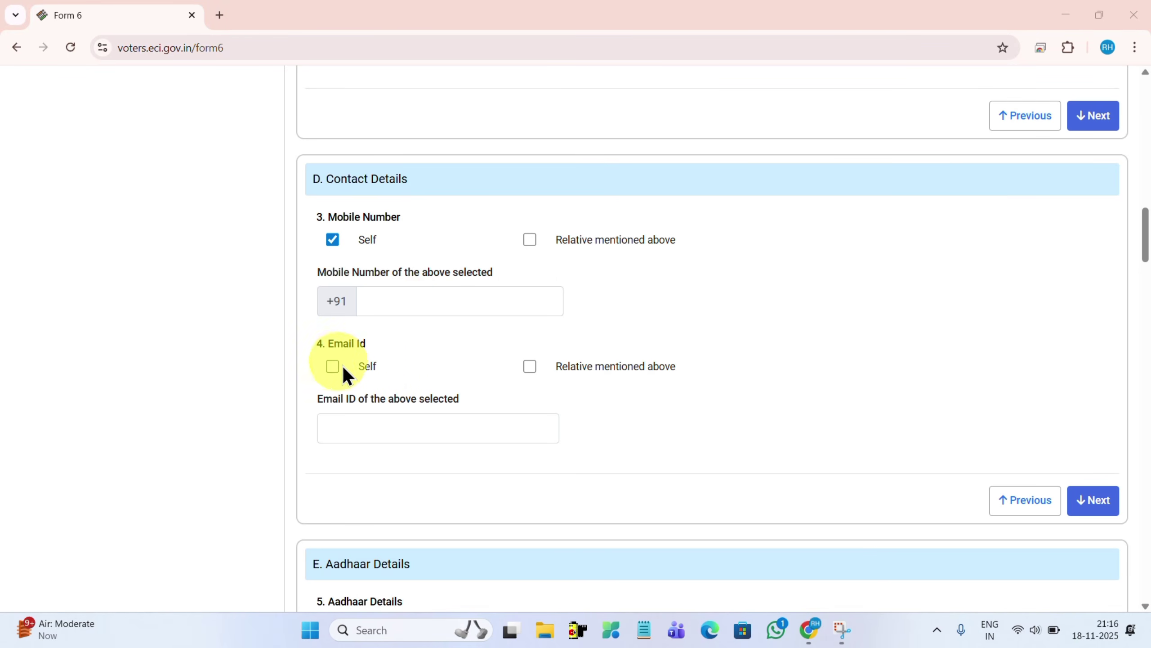
{"action": "left_click_drag", "start_coordinate": [563, 366], "coordinate": [688, 364]}
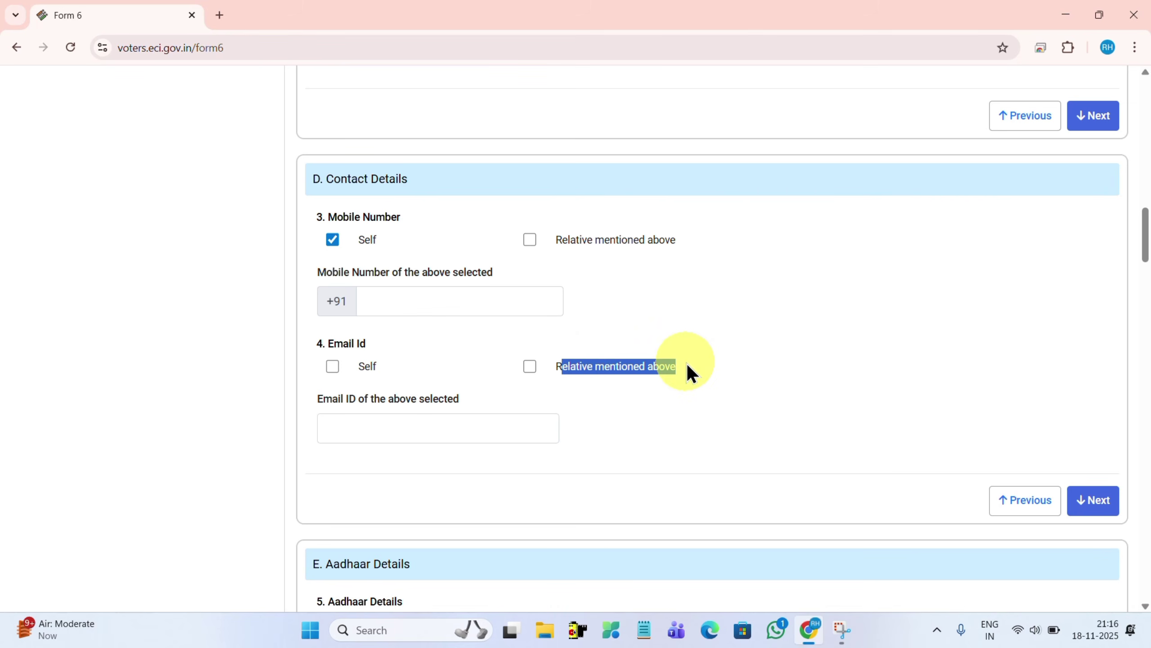
{"action": "left_click", "coordinate": [362, 366]}
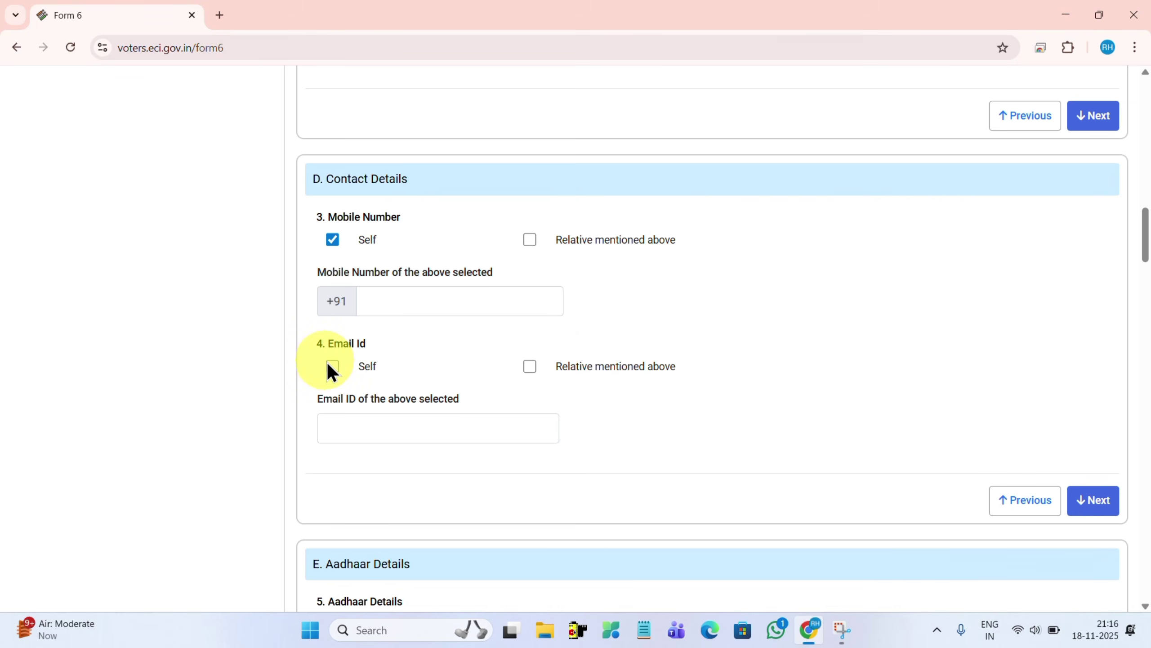
{"action": "left_click", "coordinate": [338, 417]}
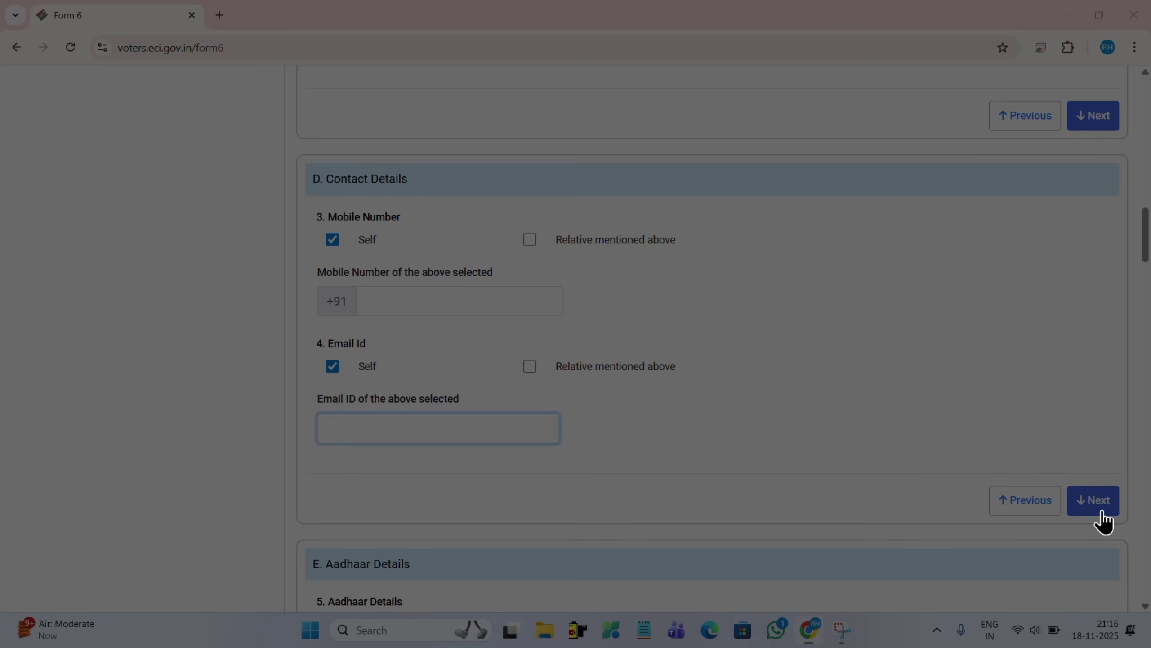
{"action": "left_click", "coordinate": [1094, 504]}
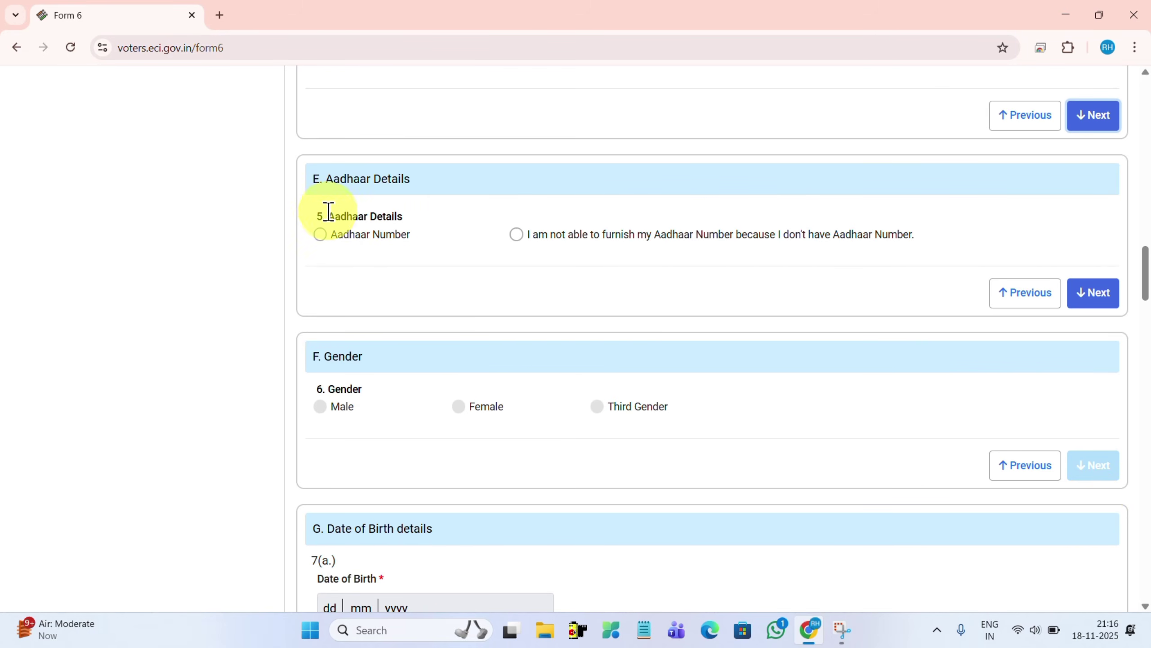
Choose the Aadhaar Number option, set gender to Female, and continue to Date of Birth.
{"action": "left_click_drag", "start_coordinate": [327, 212], "coordinate": [411, 221]}
{"action": "left_click", "coordinate": [321, 242]}
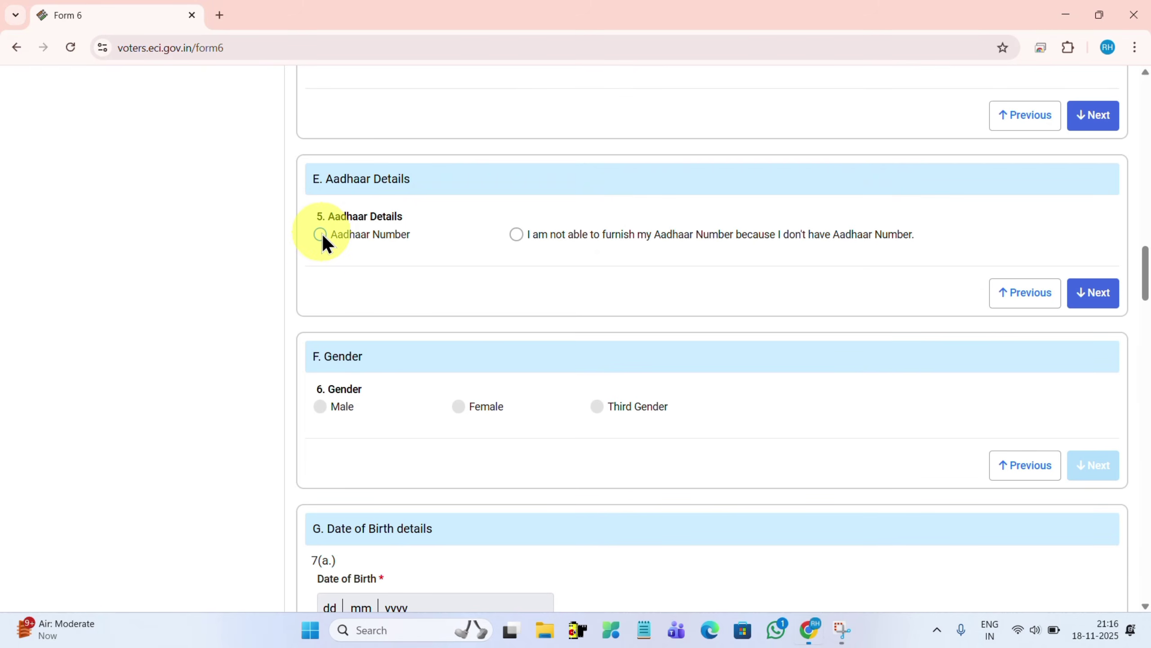
{"action": "left_click", "coordinate": [321, 234]}
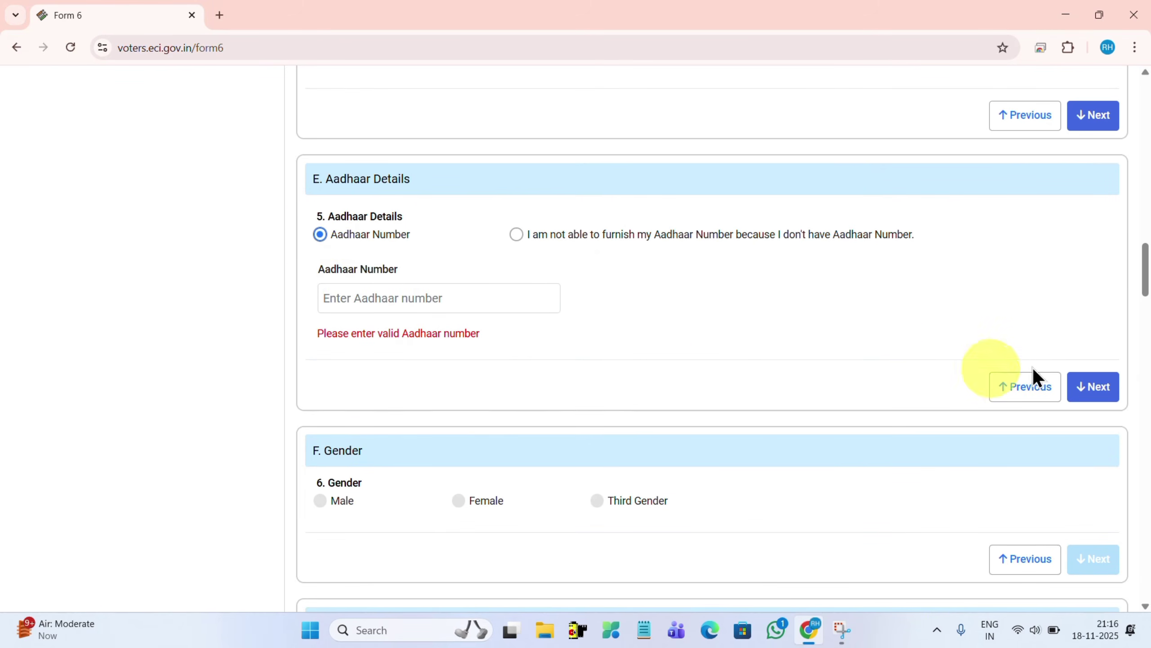
{"action": "left_click", "coordinate": [394, 298]}
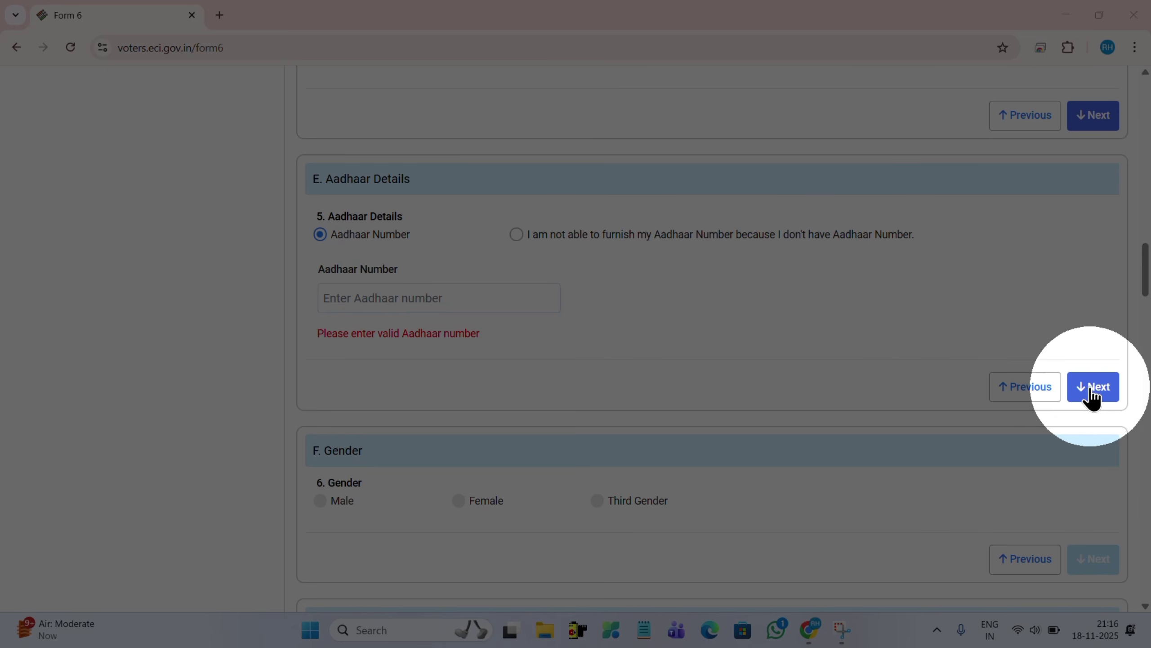
{"action": "left_click", "coordinate": [1094, 389]}
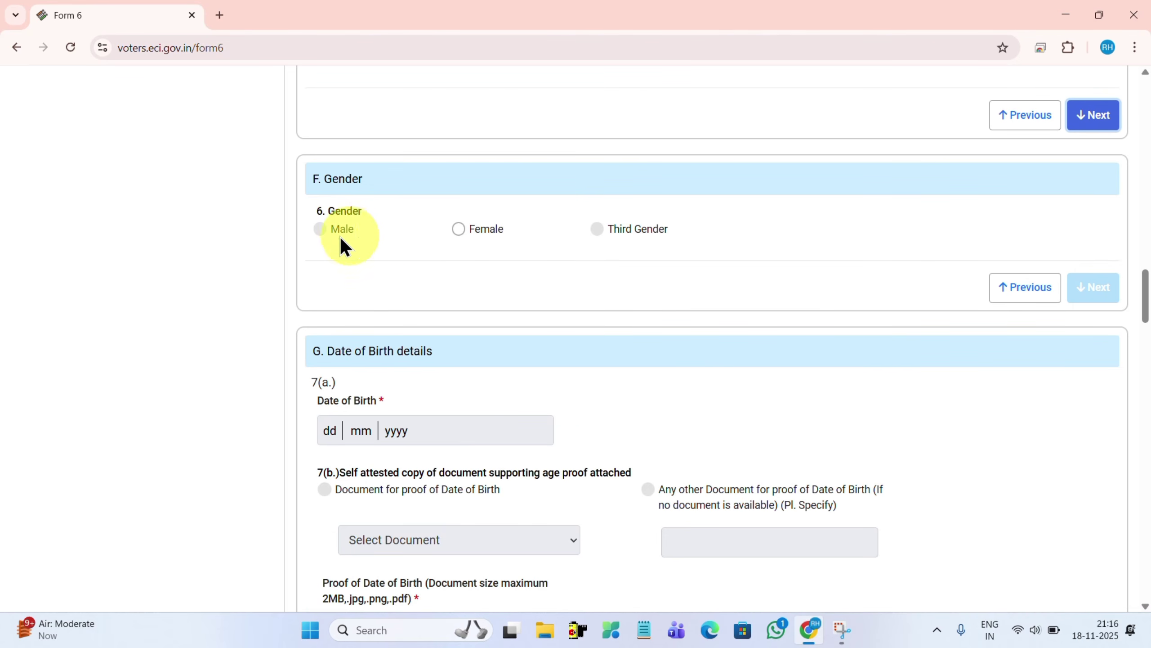
{"action": "left_click", "coordinate": [459, 228]}
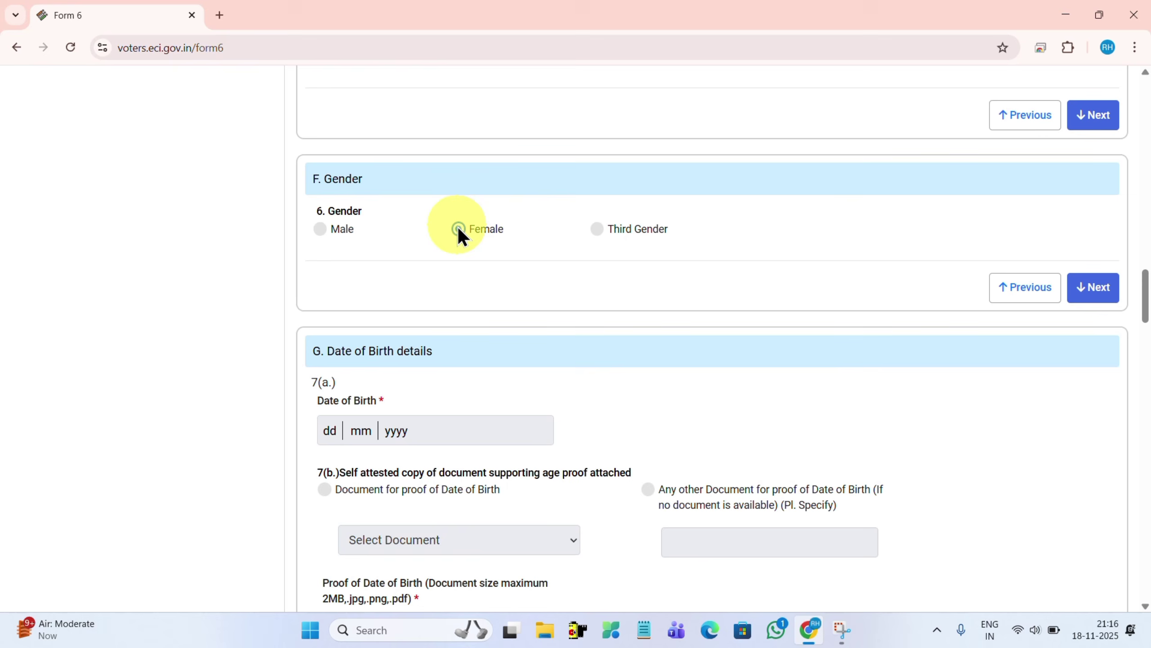
{"action": "left_click", "coordinate": [1105, 294]}
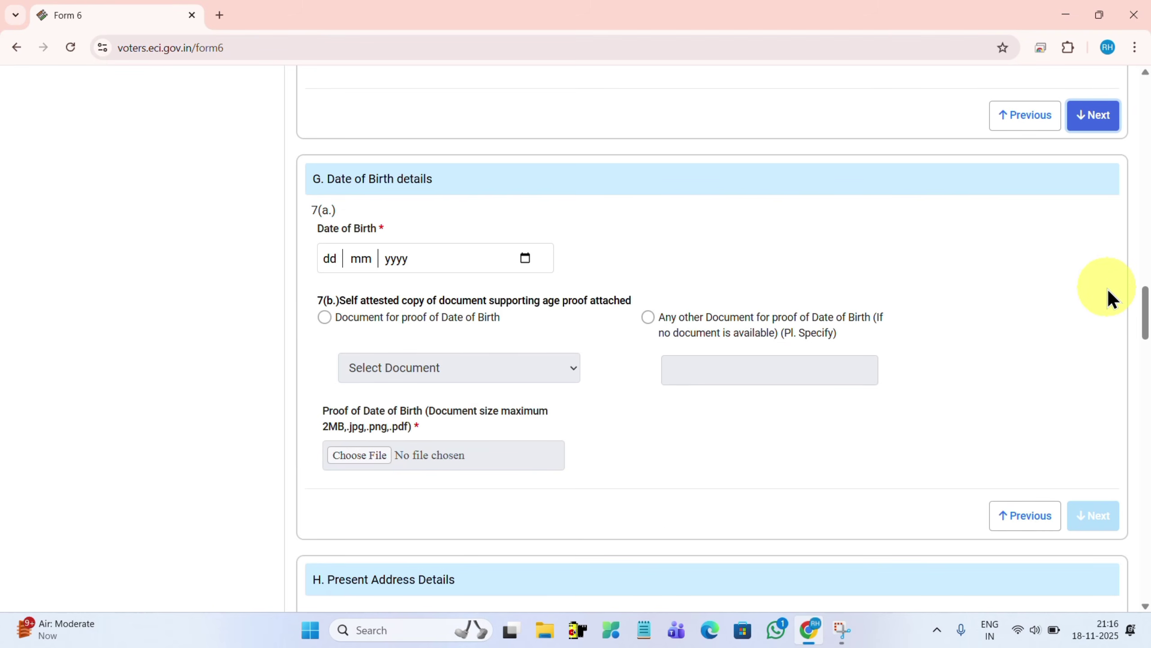
{"action": "left_click_drag", "start_coordinate": [326, 178], "coordinate": [437, 178]}
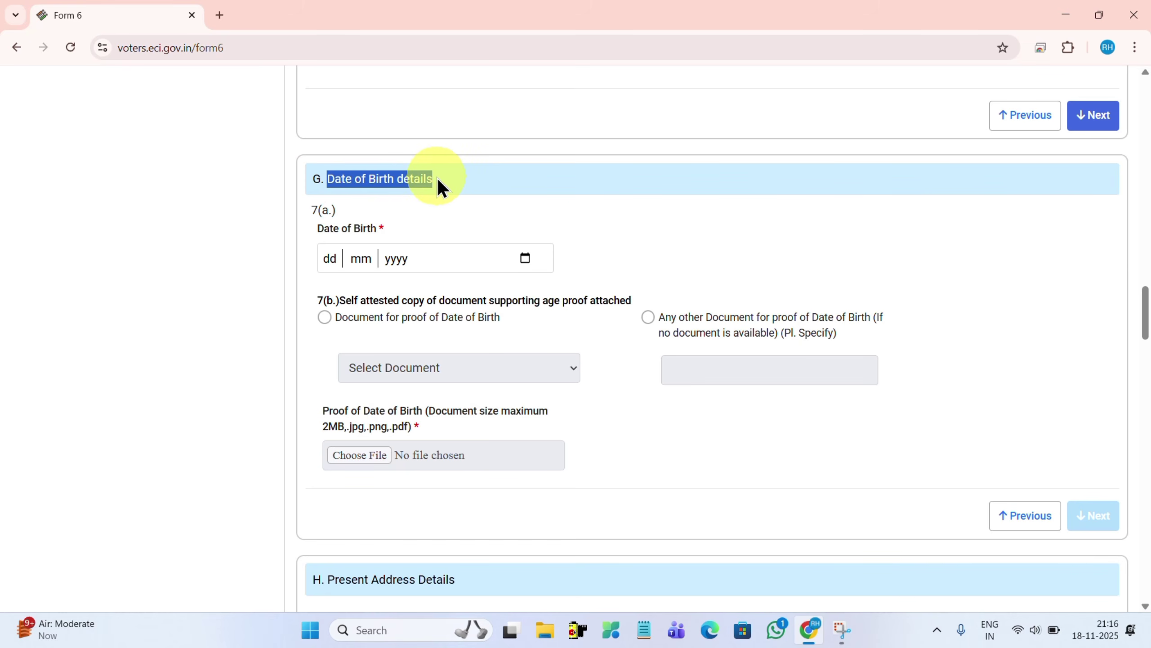
{"action": "left_click", "coordinate": [437, 178]}
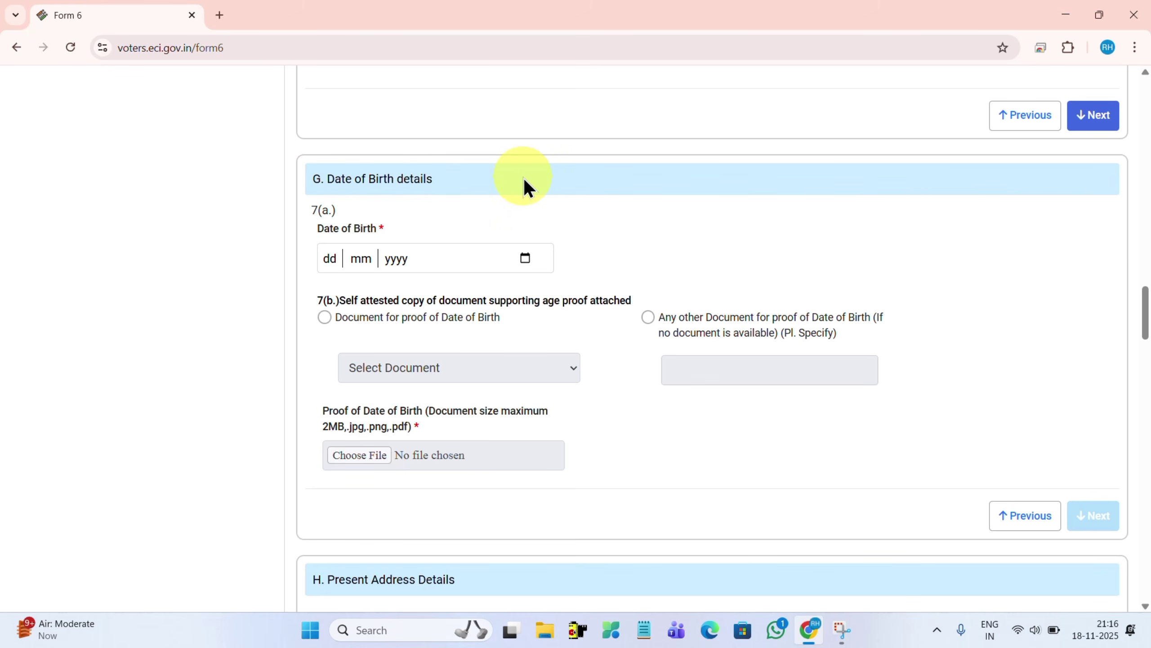
{"action": "left_click", "coordinate": [524, 255]}
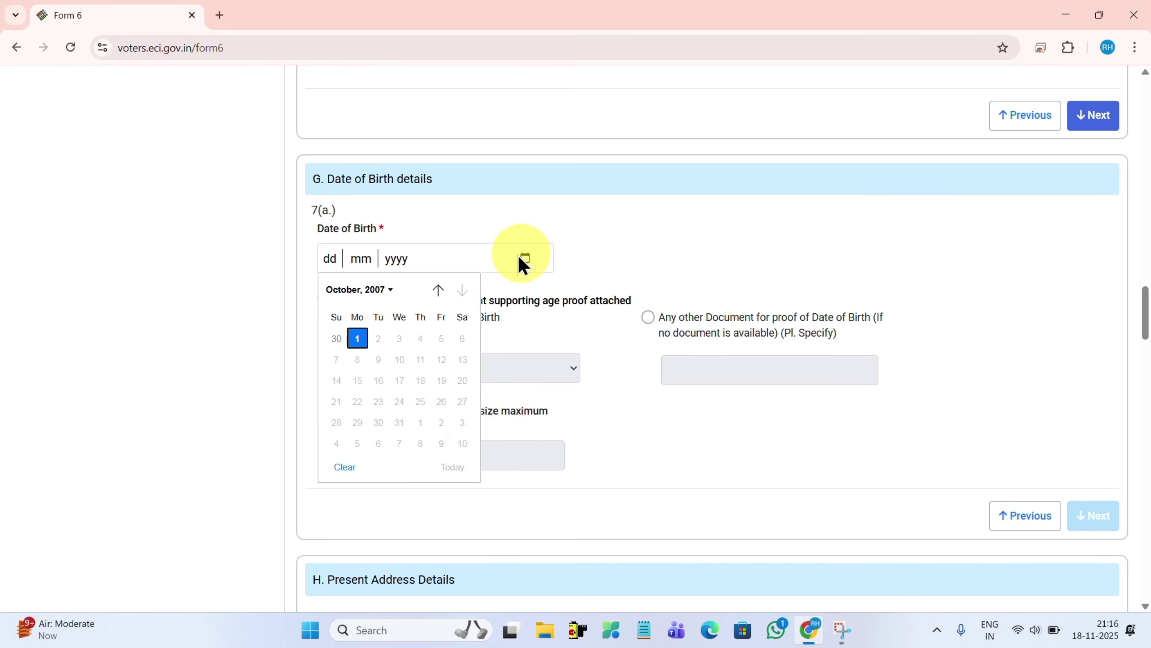
{"action": "left_click", "coordinate": [380, 289]}
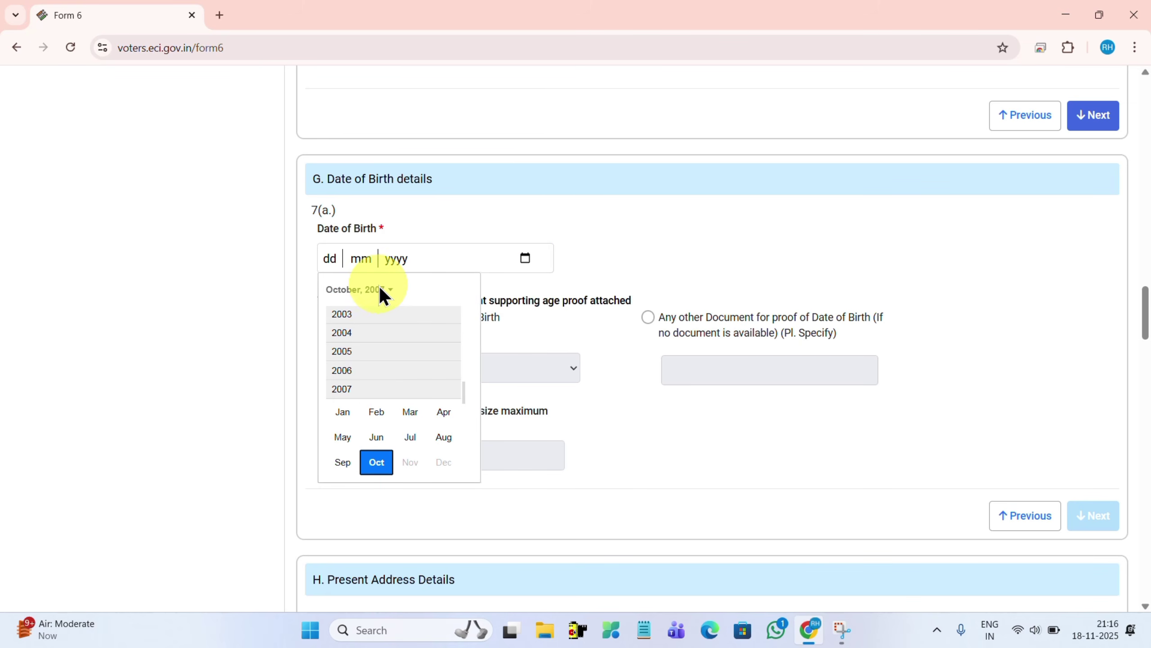
{"action": "scroll", "coordinate": [340, 345], "scroll_direction": "up", "scroll_amount": 2}
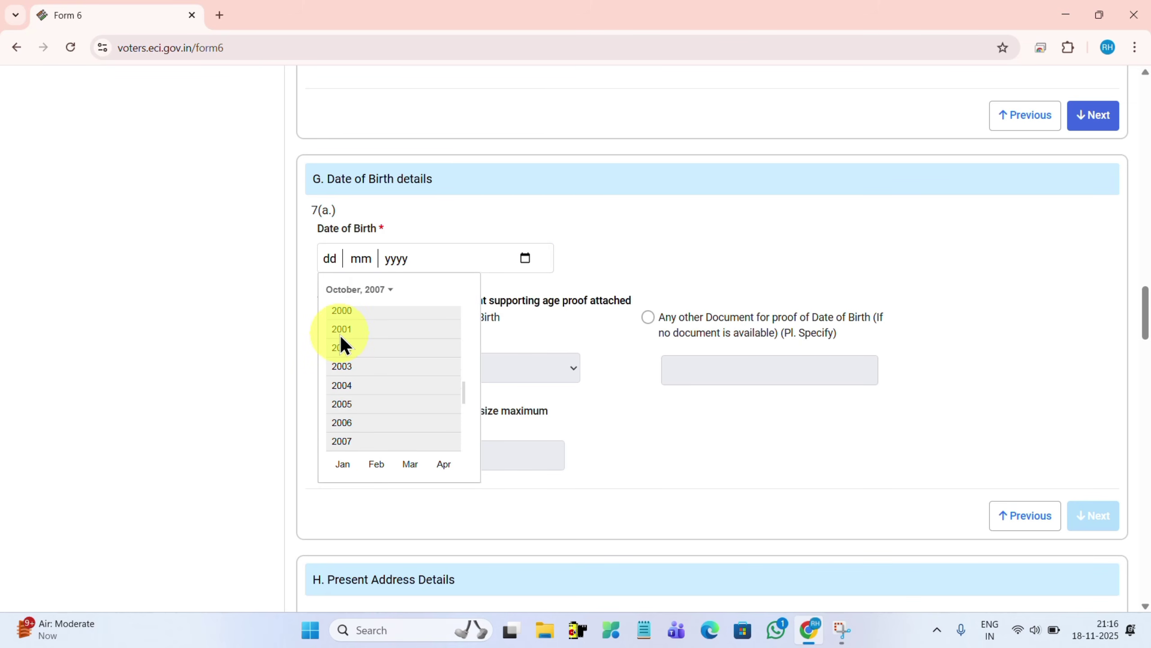
{"action": "scroll", "coordinate": [341, 336], "scroll_direction": "up", "scroll_amount": 1}
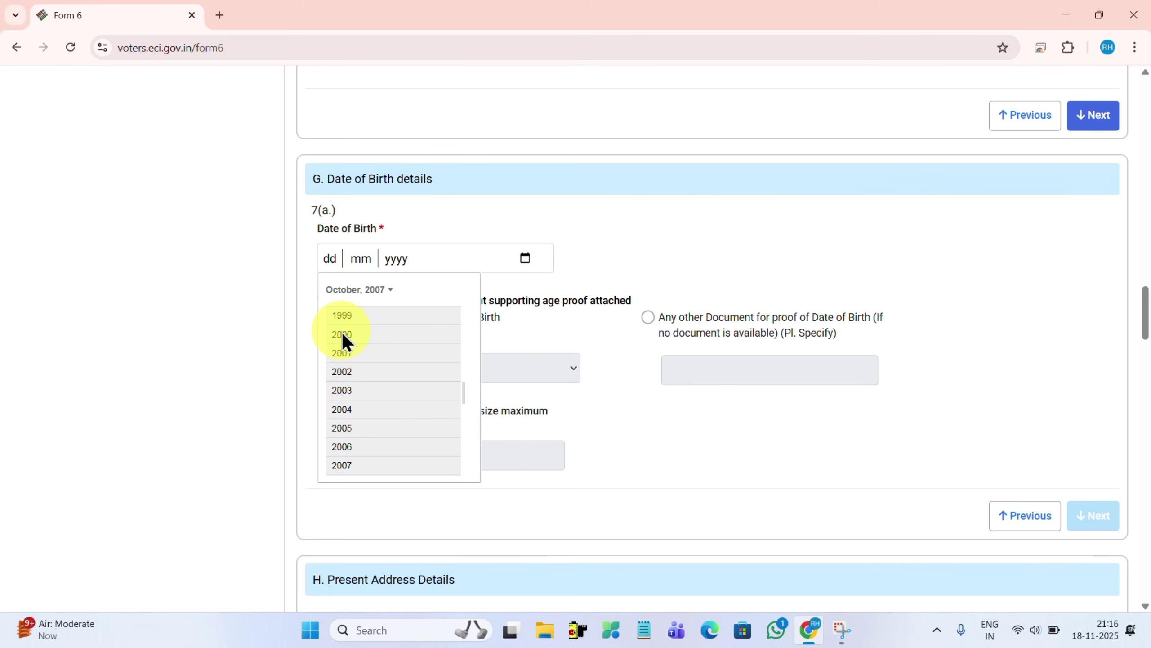
{"action": "left_click", "coordinate": [342, 334]}
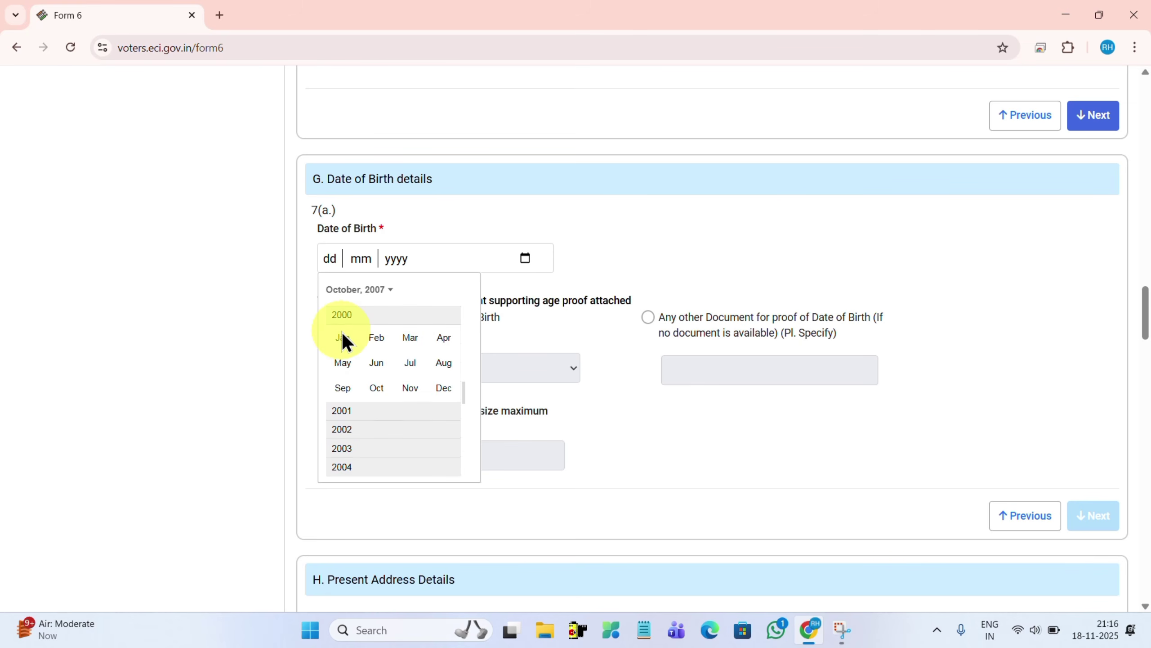
{"action": "left_click", "coordinate": [412, 371]}
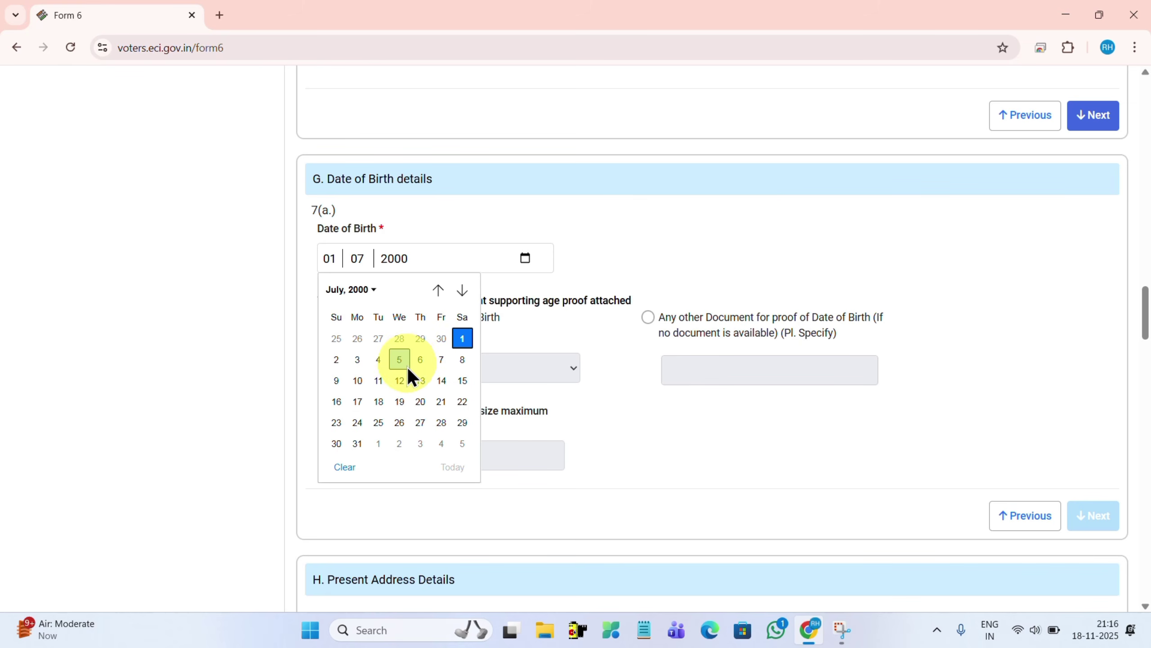
{"action": "left_click", "coordinate": [399, 401]}
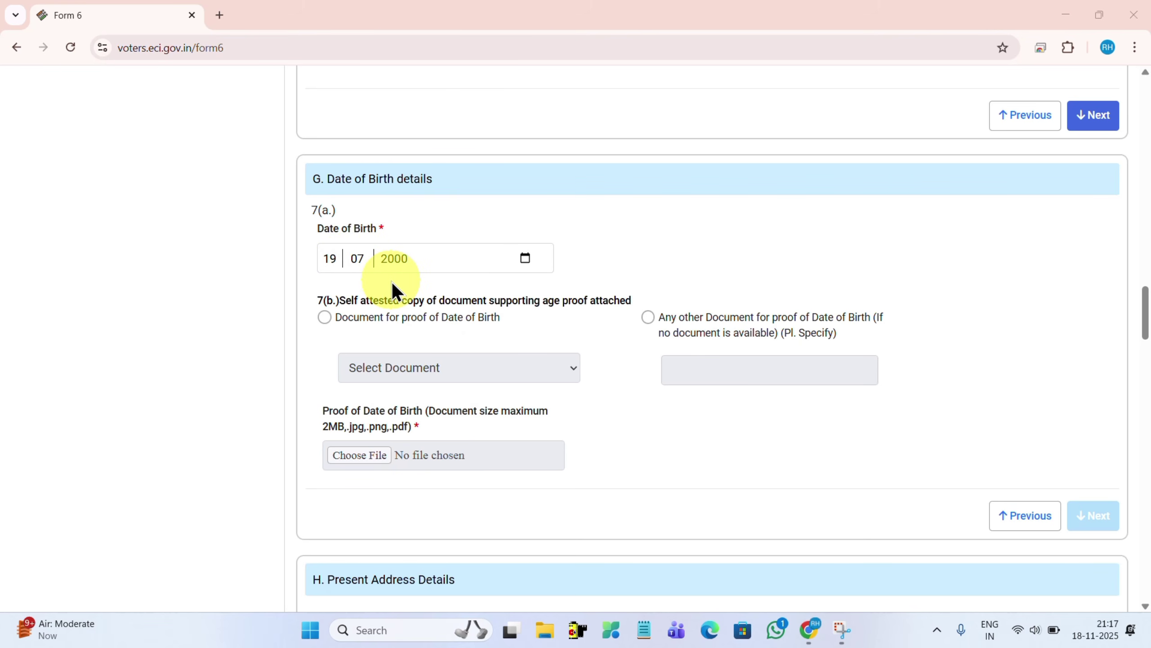
{"action": "left_click", "coordinate": [324, 316]}
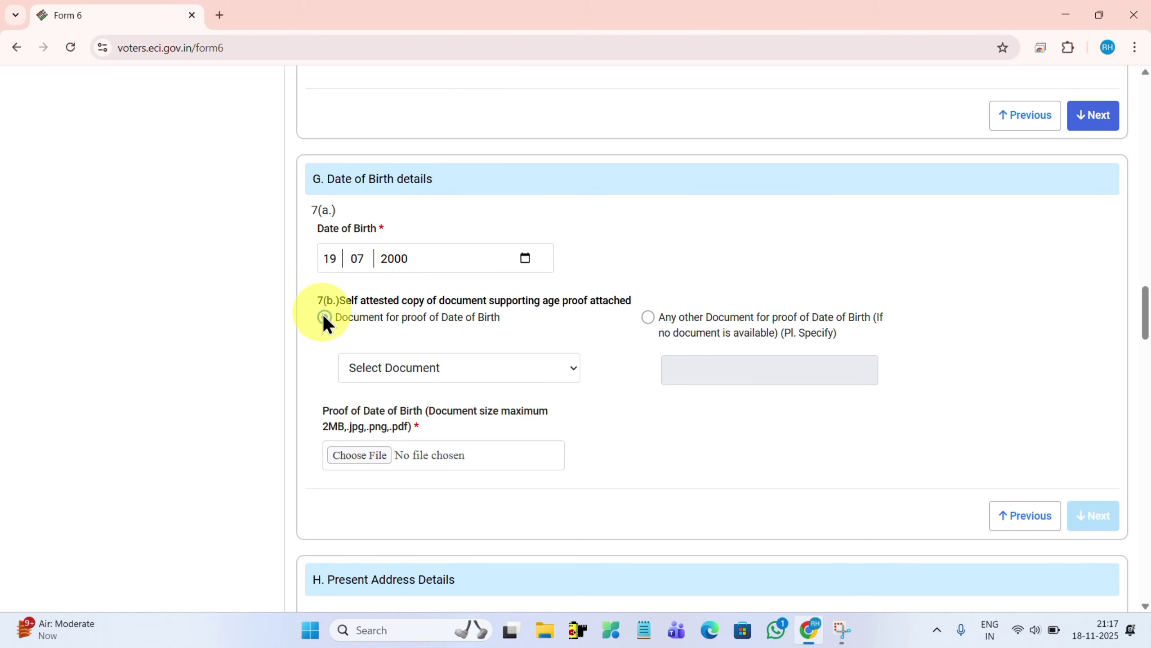
Select Pan Card as the date-of-birth proof document type.
{"action": "left_click", "coordinate": [407, 368]}
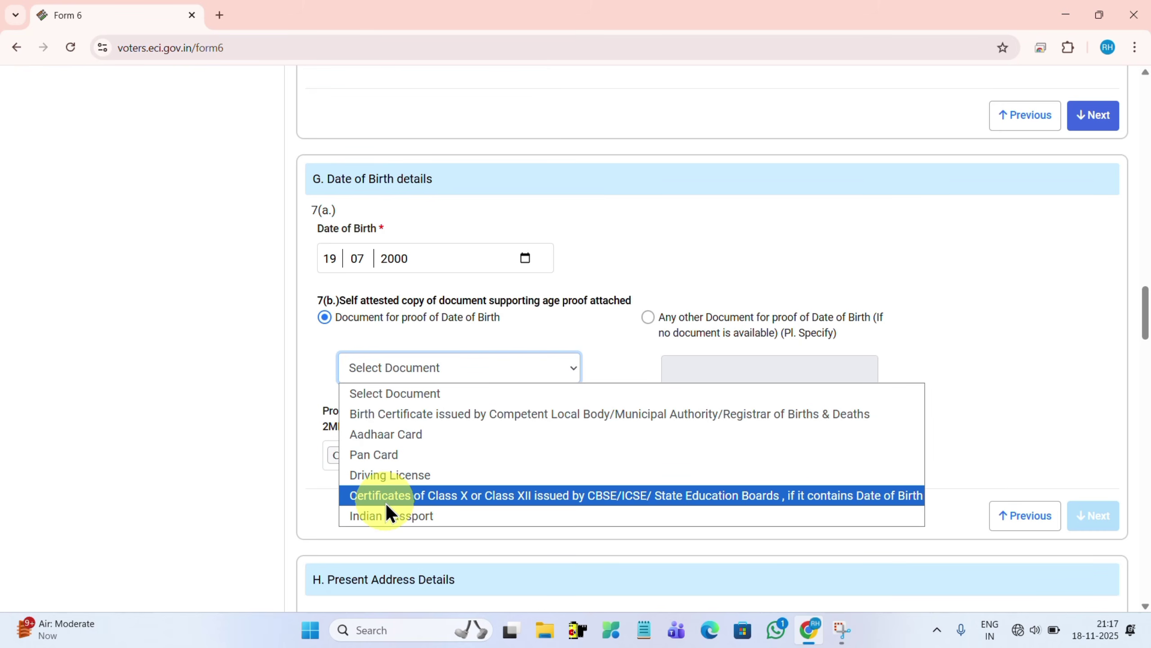
{"action": "left_click", "coordinate": [369, 455]}
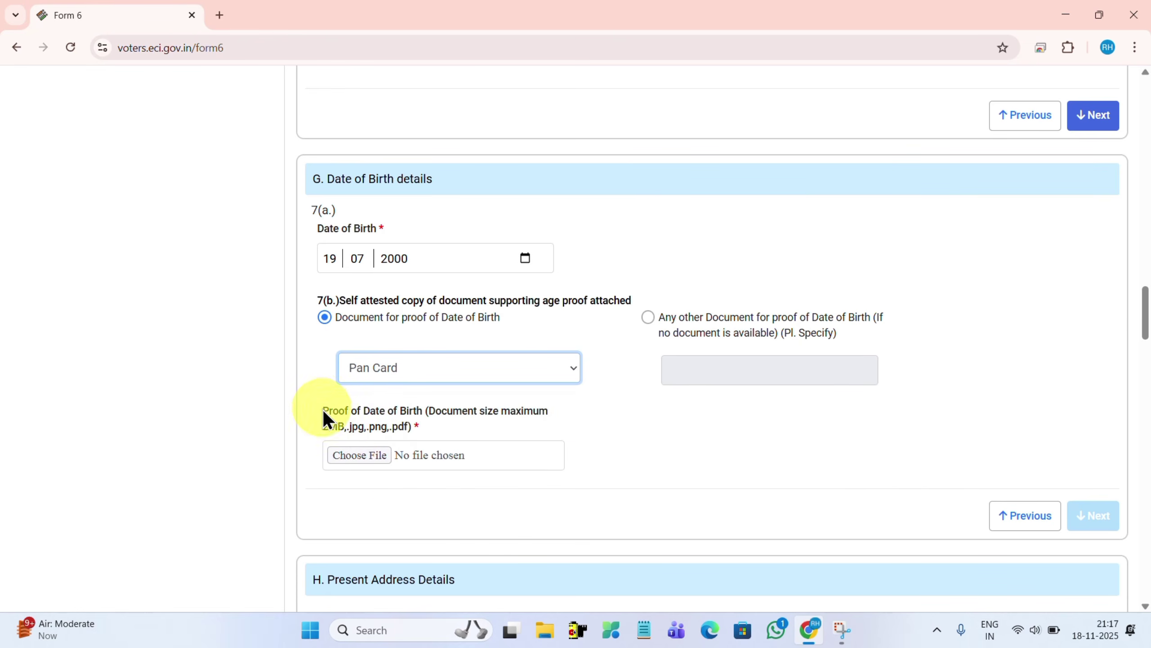
{"action": "left_click_drag", "start_coordinate": [324, 412], "coordinate": [379, 429]}
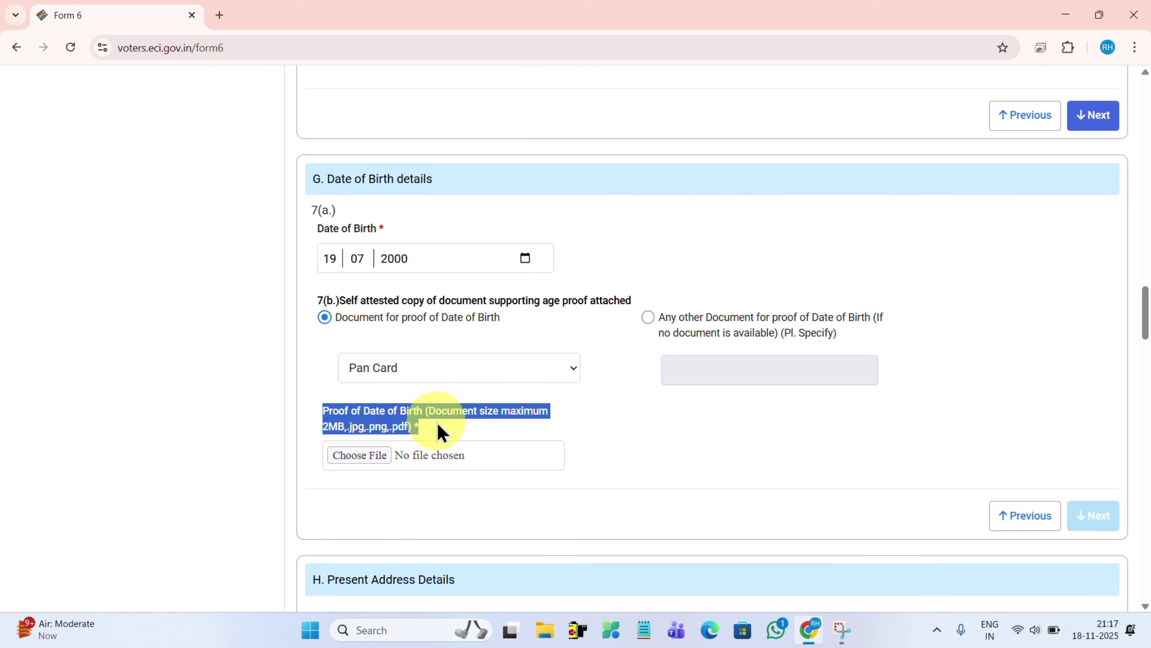
{"action": "left_click", "coordinate": [363, 428]}
{"action": "triple_click", "coordinate": [326, 425]}
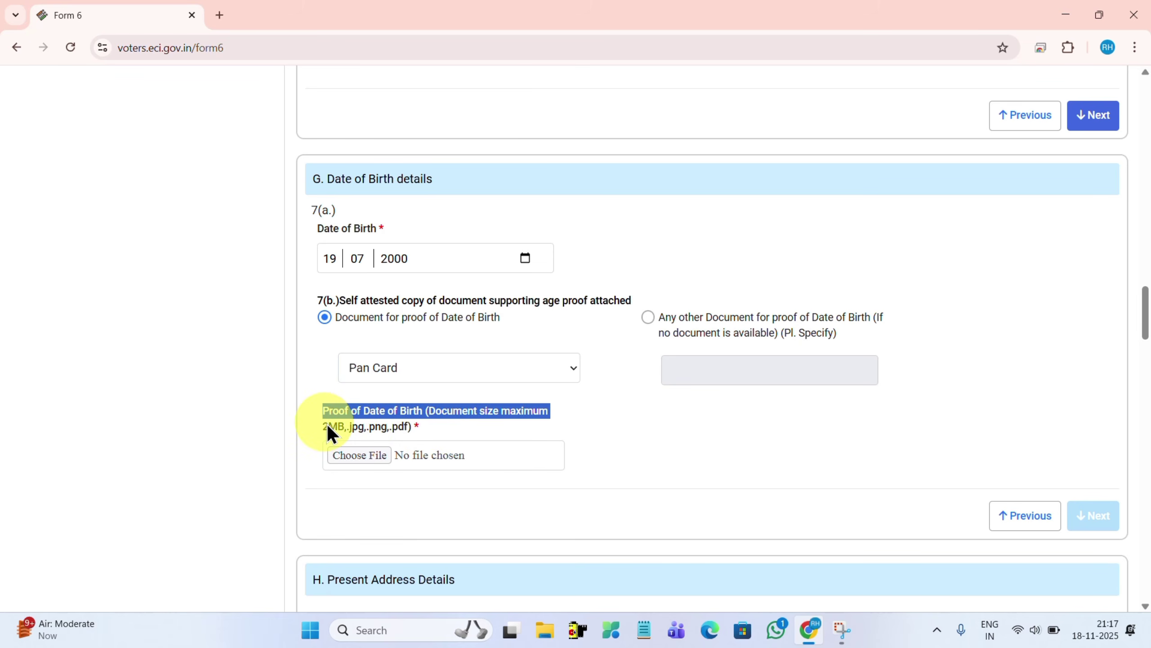
{"action": "left_click", "coordinate": [347, 423]}
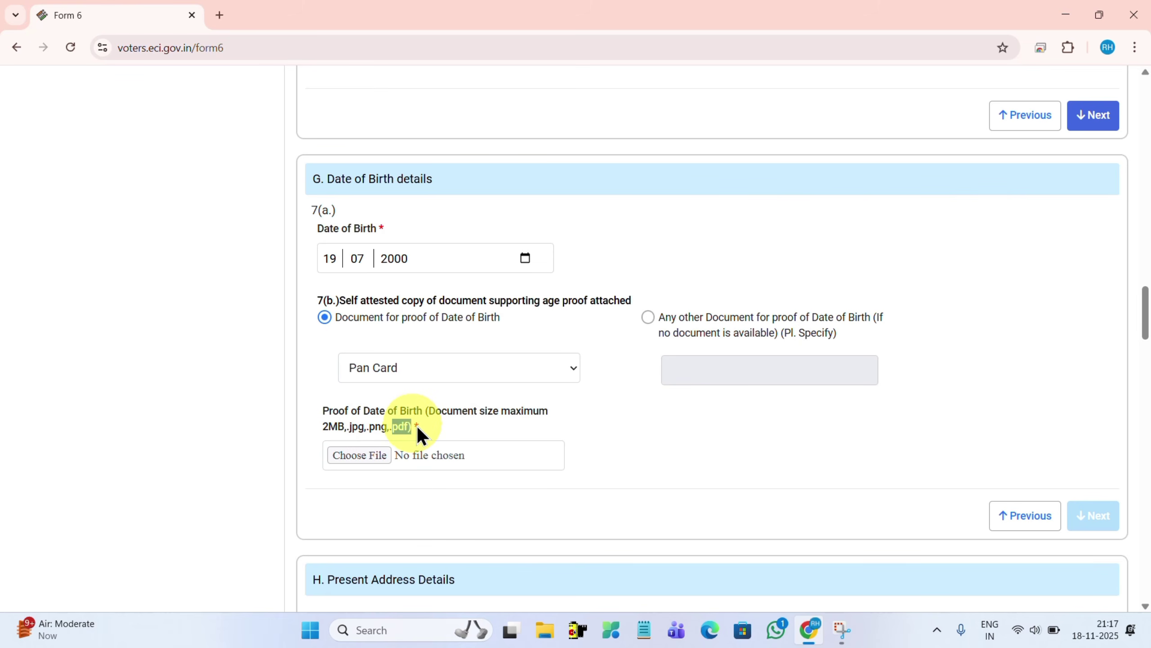
Upload the PAN card image as birth-date proof and continue to the address section.
{"action": "left_click", "coordinate": [358, 453]}
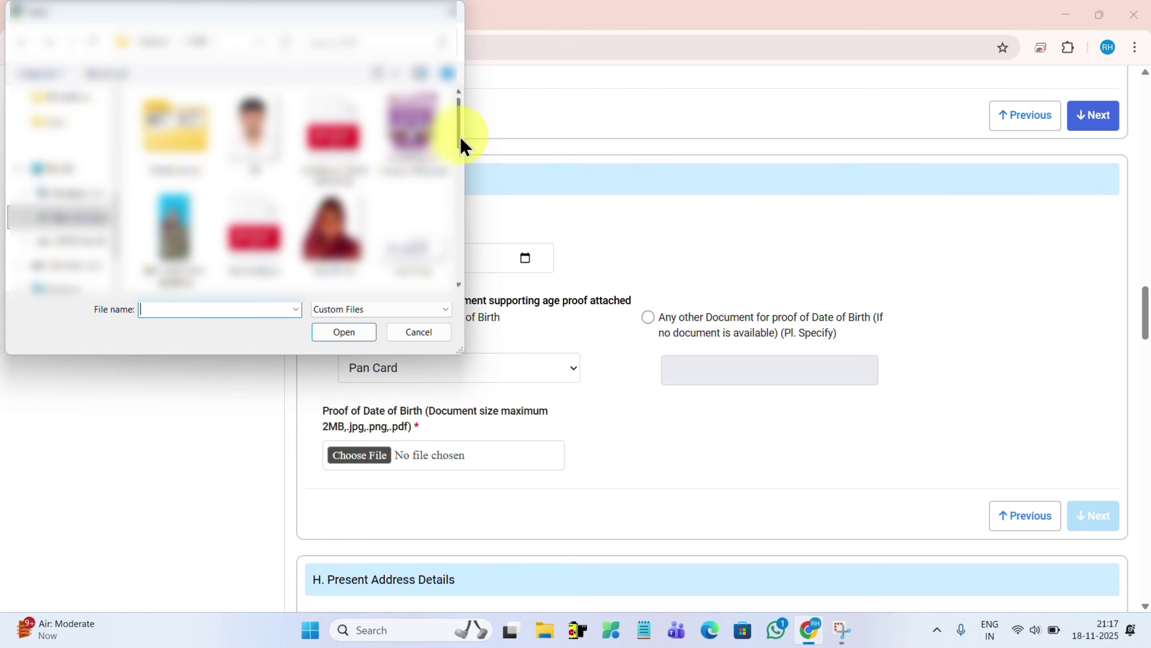
{"action": "left_click_drag", "start_coordinate": [459, 122], "coordinate": [458, 208]}
{"action": "left_click", "coordinate": [419, 143]}
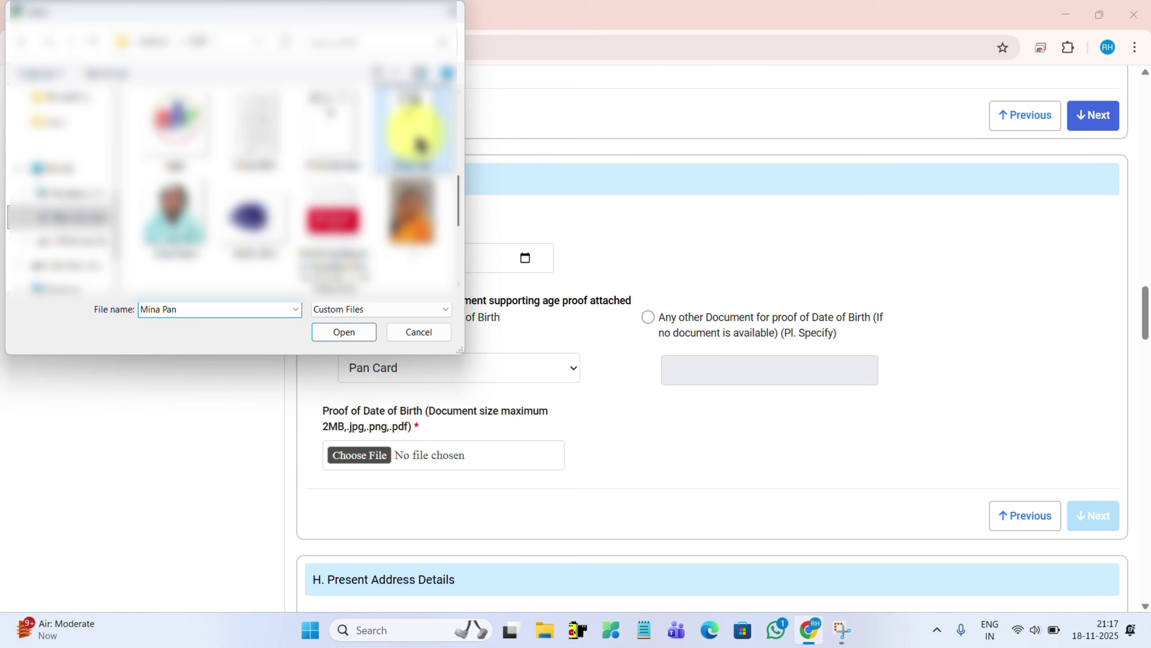
{"action": "left_click", "coordinate": [343, 332]}
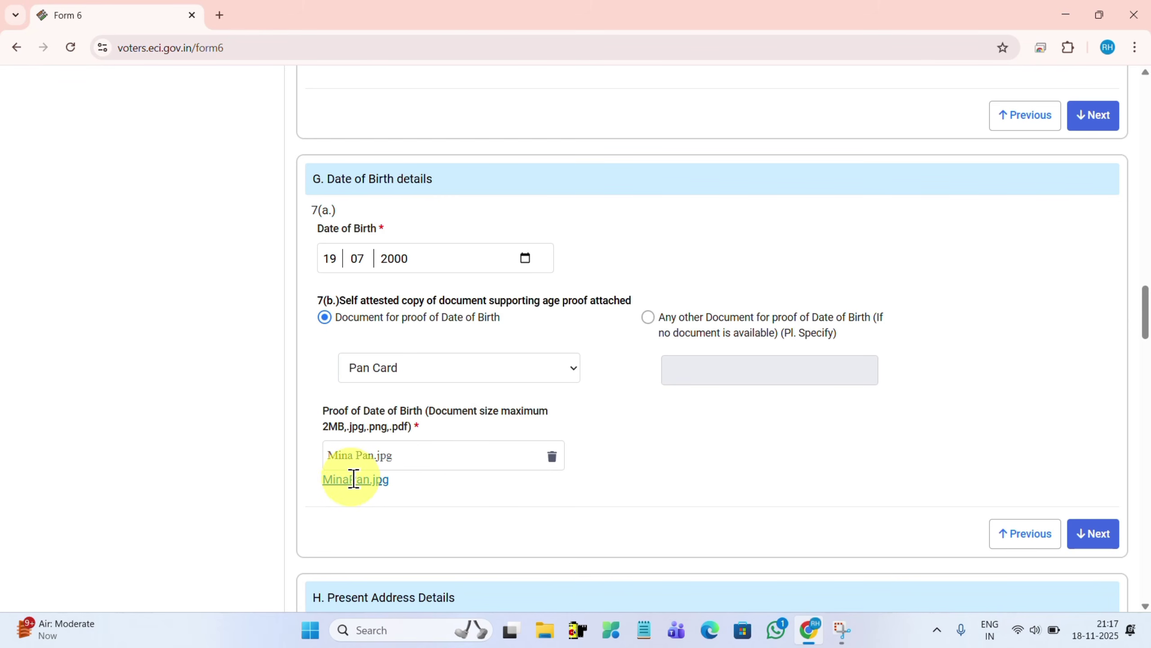
{"action": "left_click", "coordinate": [1101, 541]}
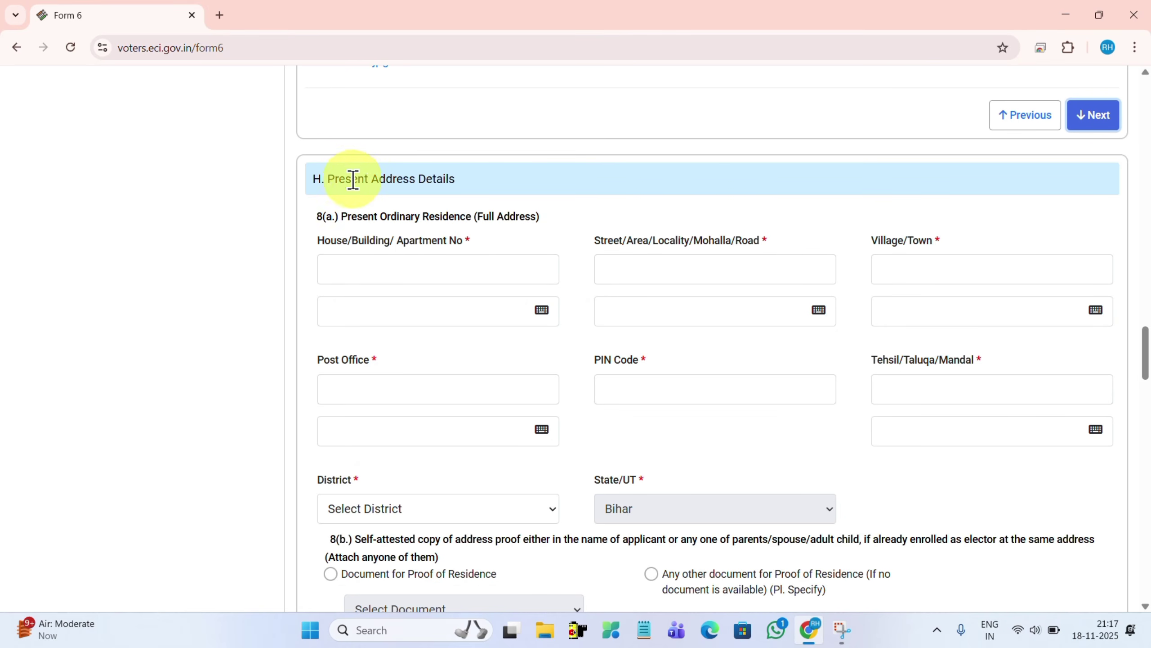
Enter 'Ward No- 01' as the house/building number and fill its Hindi transliteration.
{"action": "left_click_drag", "start_coordinate": [326, 176], "coordinate": [473, 188]}
{"action": "left_click", "coordinate": [520, 180]}
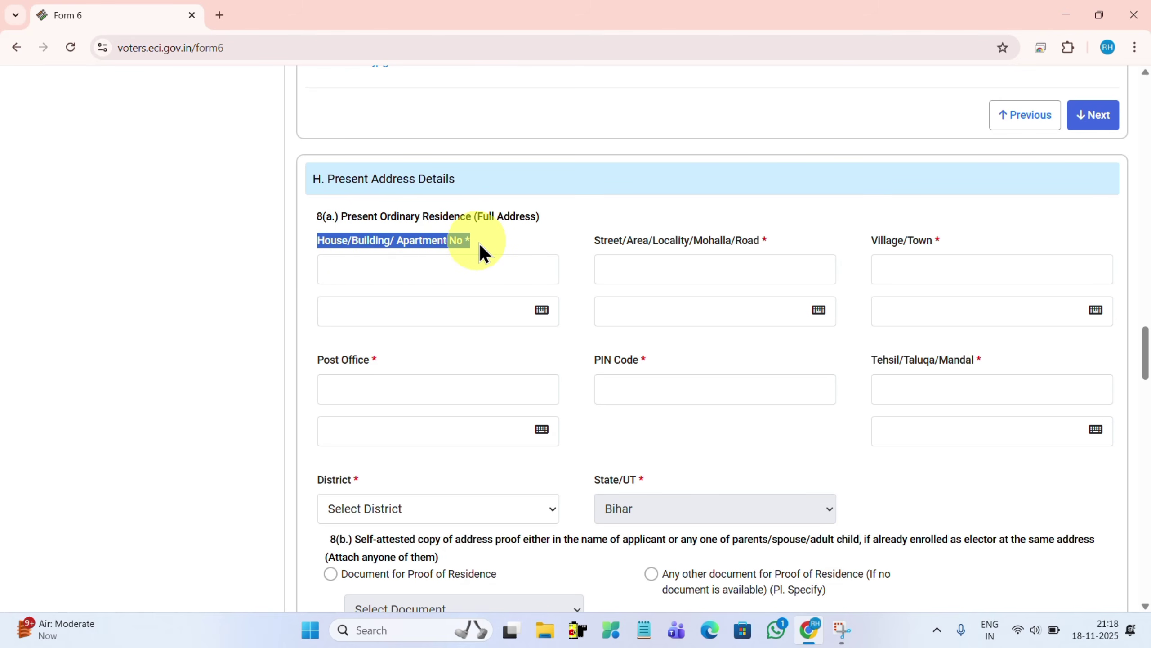
{"action": "left_click", "coordinate": [499, 242]}
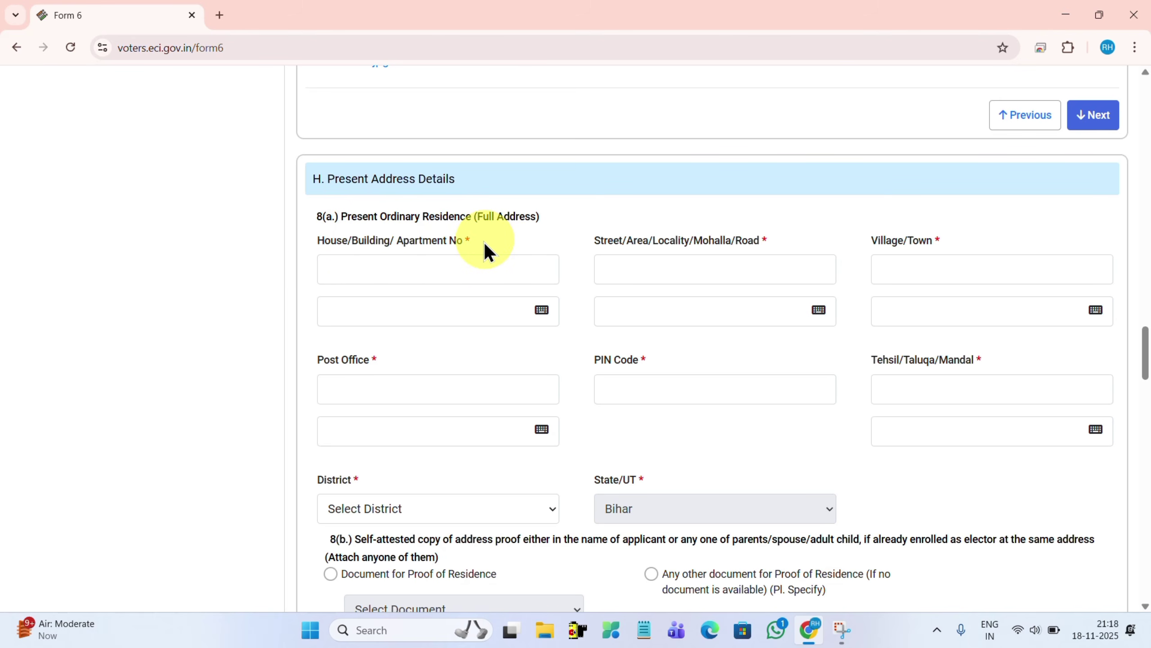
{"action": "left_click", "coordinate": [332, 261]}
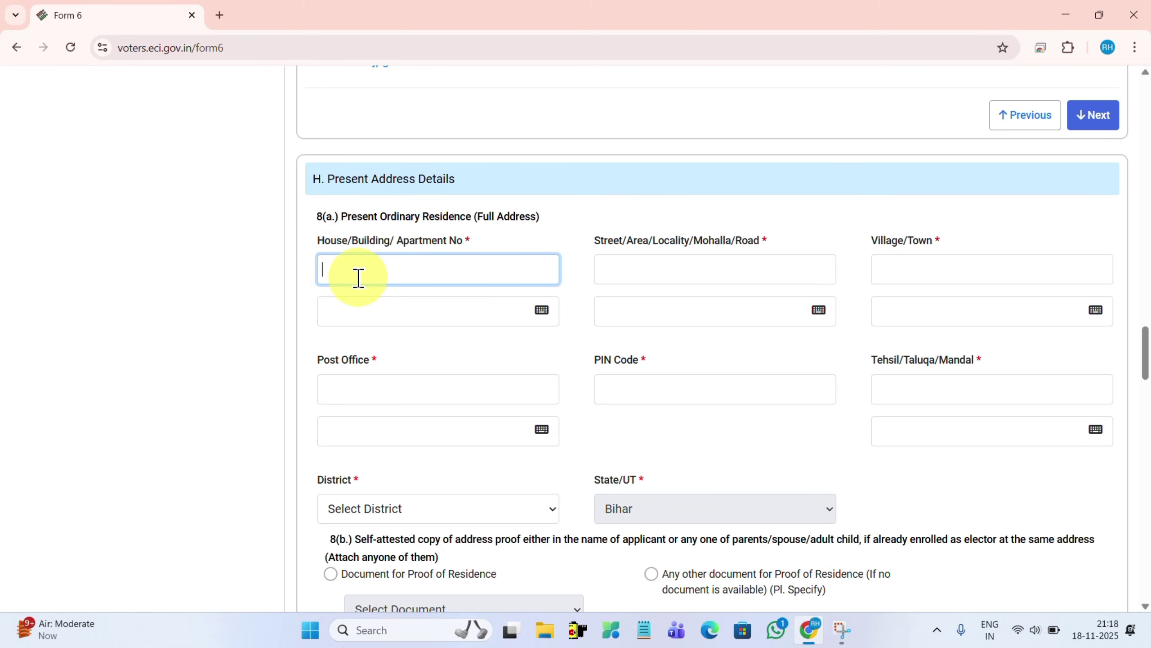
{"action": "type", "text": "Ward No"}
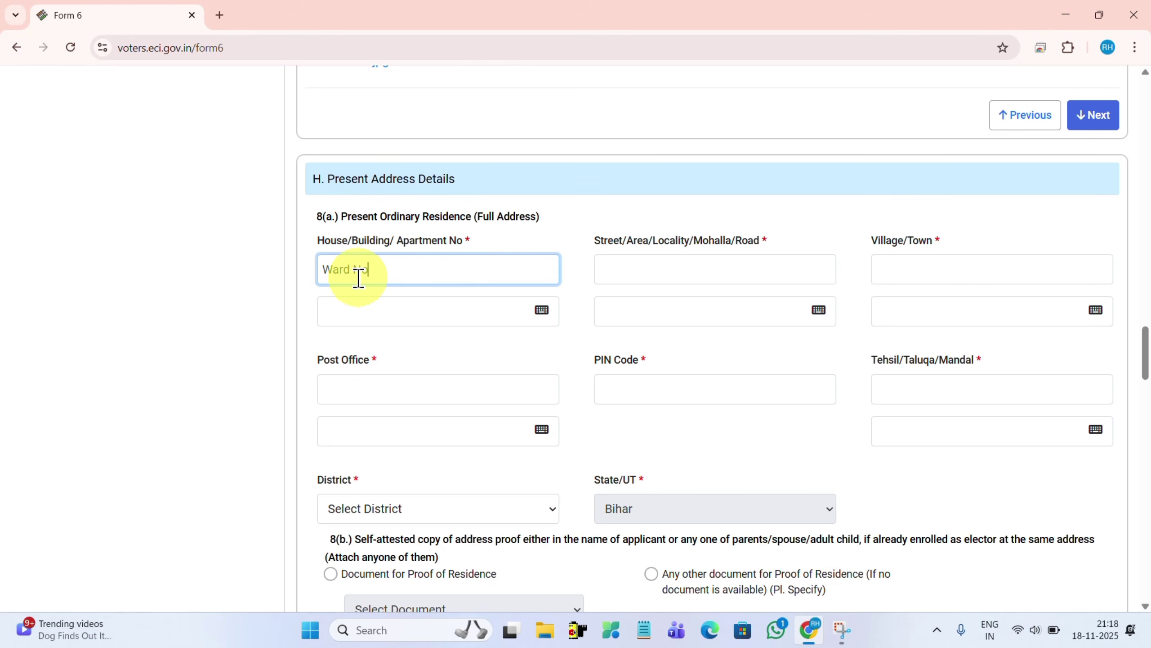
{"action": "type", "text": "- 01"}
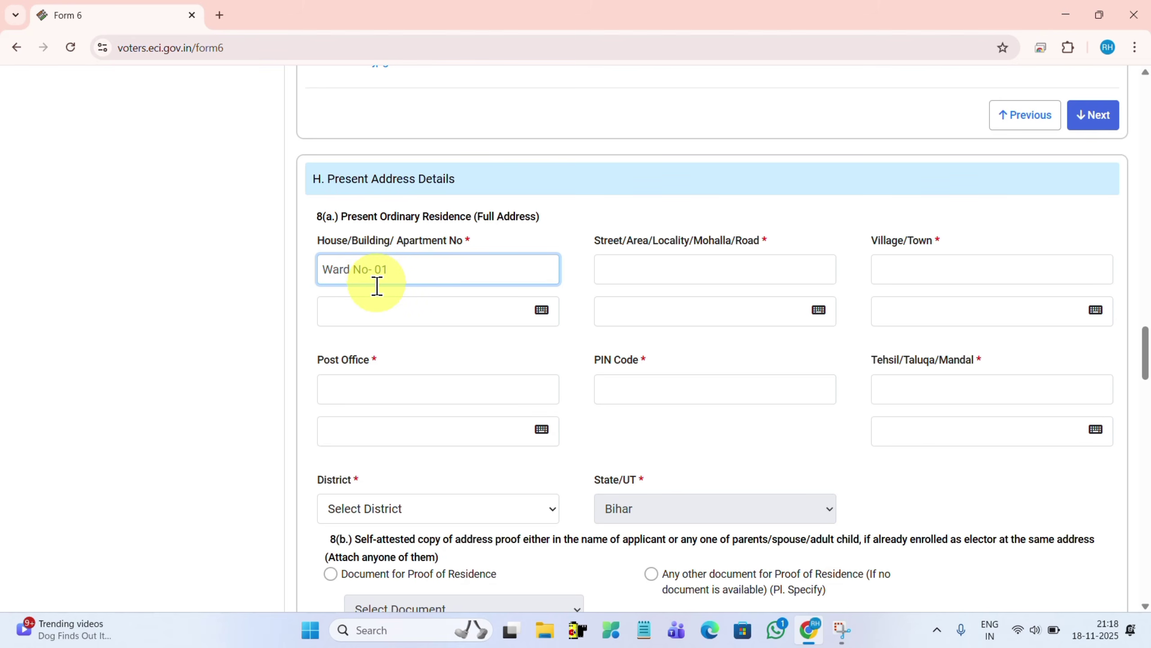
{"action": "left_click", "coordinate": [370, 315]}
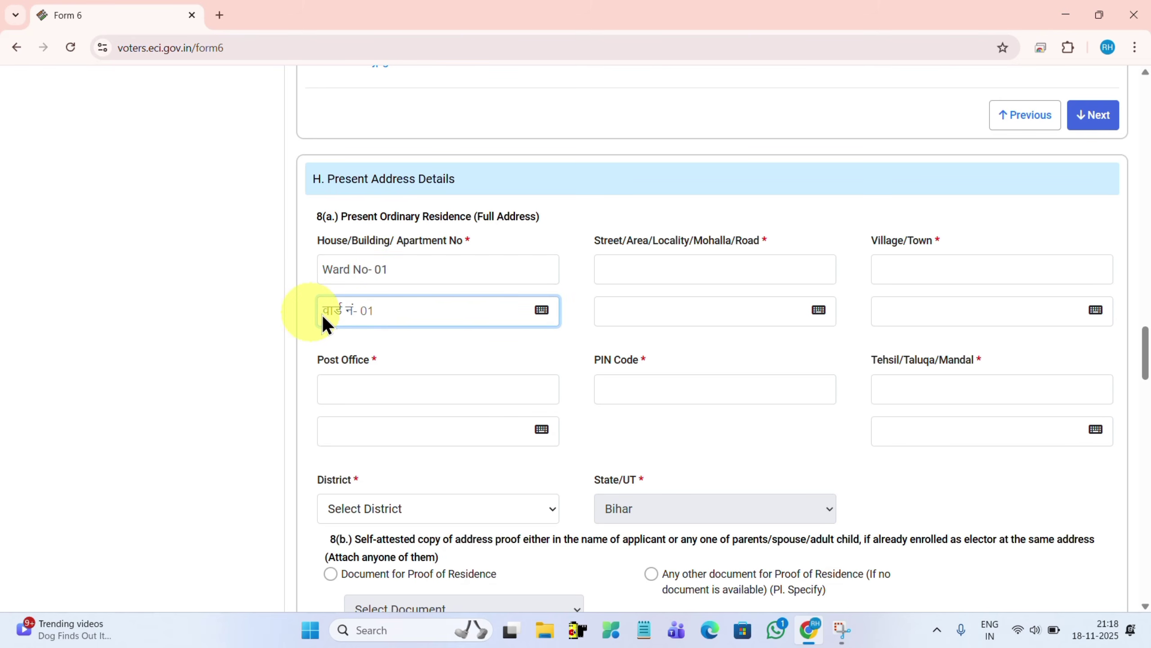
{"action": "left_click", "coordinate": [380, 313]}
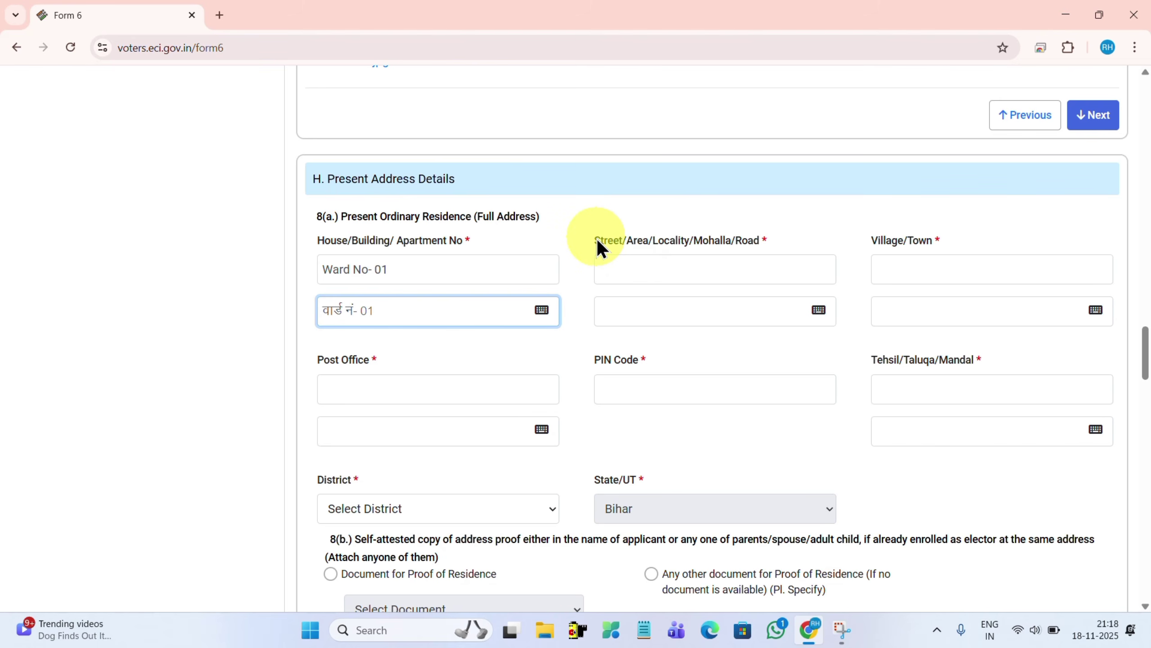
Step through the street, village/town, post office, PIN code and Tehsil fields without filling them.
{"action": "left_click_drag", "start_coordinate": [597, 239], "coordinate": [712, 249]}
{"action": "left_click", "coordinate": [615, 271]}
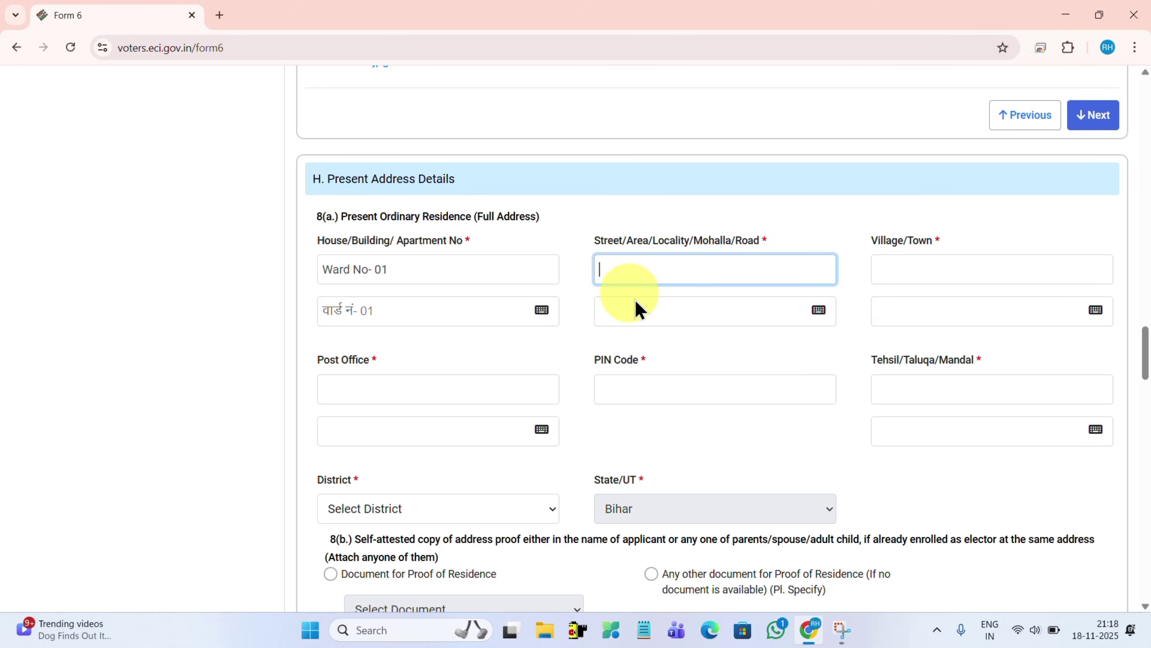
{"action": "left_click_drag", "start_coordinate": [880, 241], "coordinate": [920, 240]}
{"action": "left_click", "coordinate": [913, 264]}
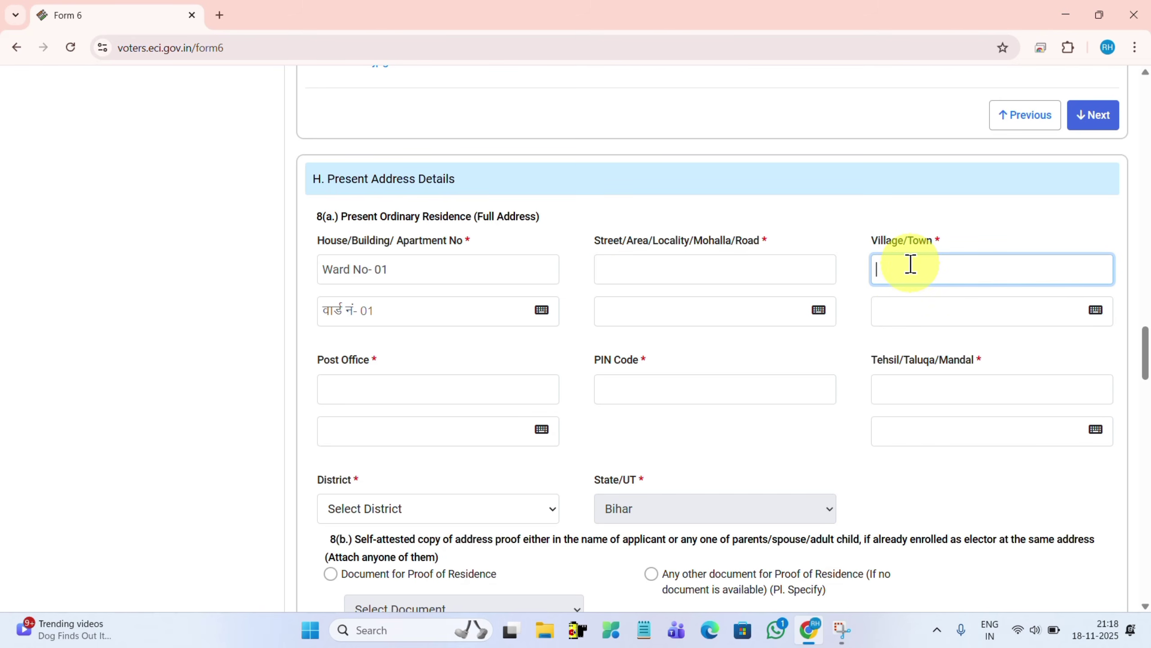
{"action": "left_click", "coordinate": [335, 380]}
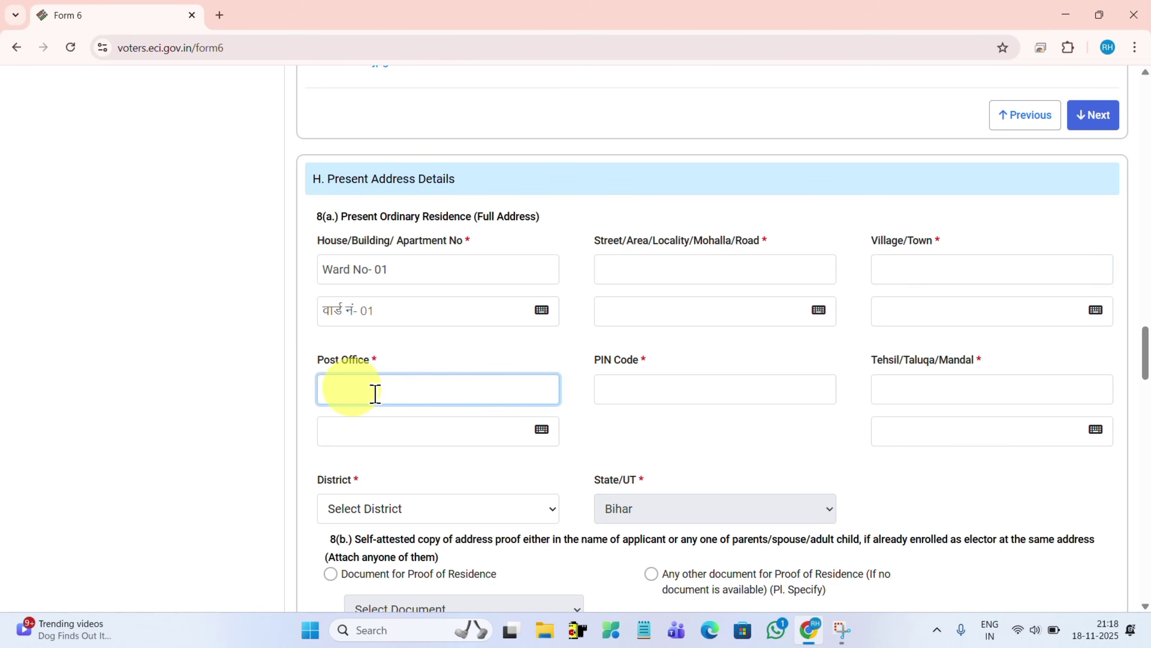
{"action": "left_click", "coordinate": [623, 386]}
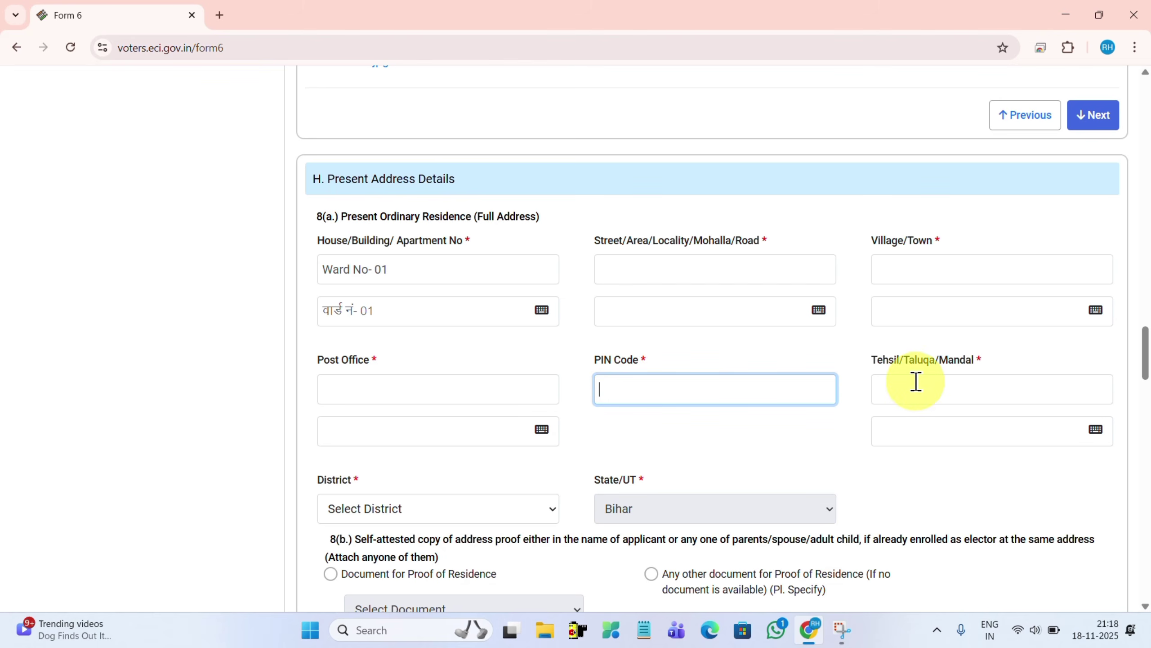
{"action": "left_click", "coordinate": [877, 356]}
{"action": "left_click_drag", "start_coordinate": [876, 356], "coordinate": [955, 357]}
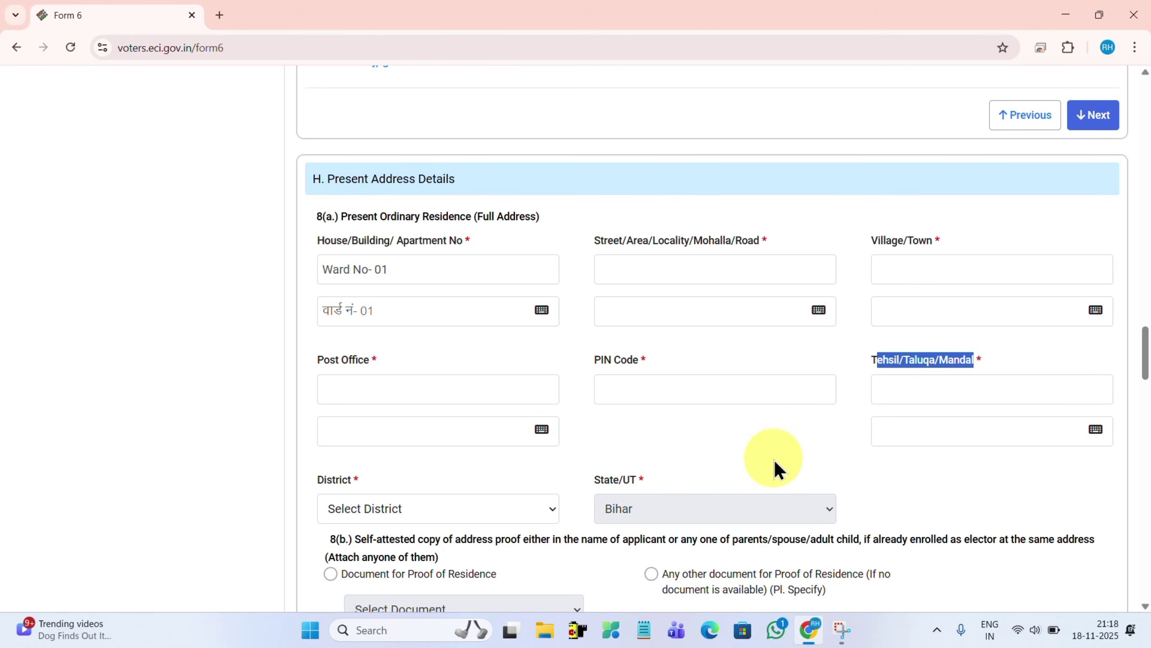
Set the district to SUPAUL and choose Document for Proof of Residence.
{"action": "left_click", "coordinate": [348, 504]}
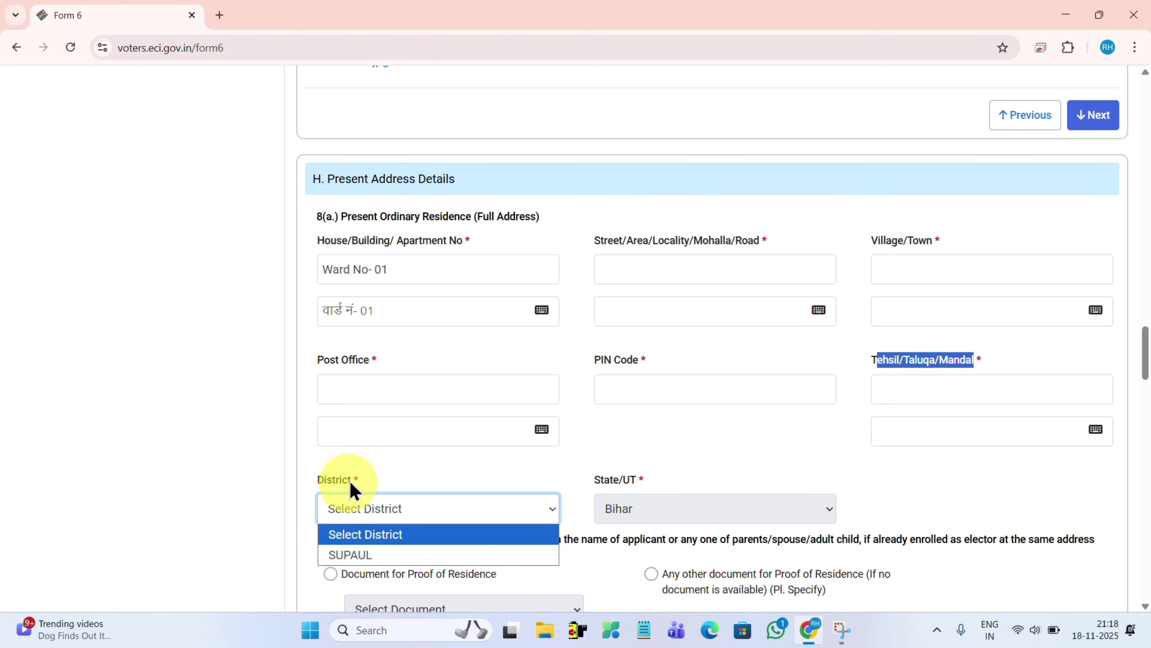
{"action": "left_click", "coordinate": [344, 552]}
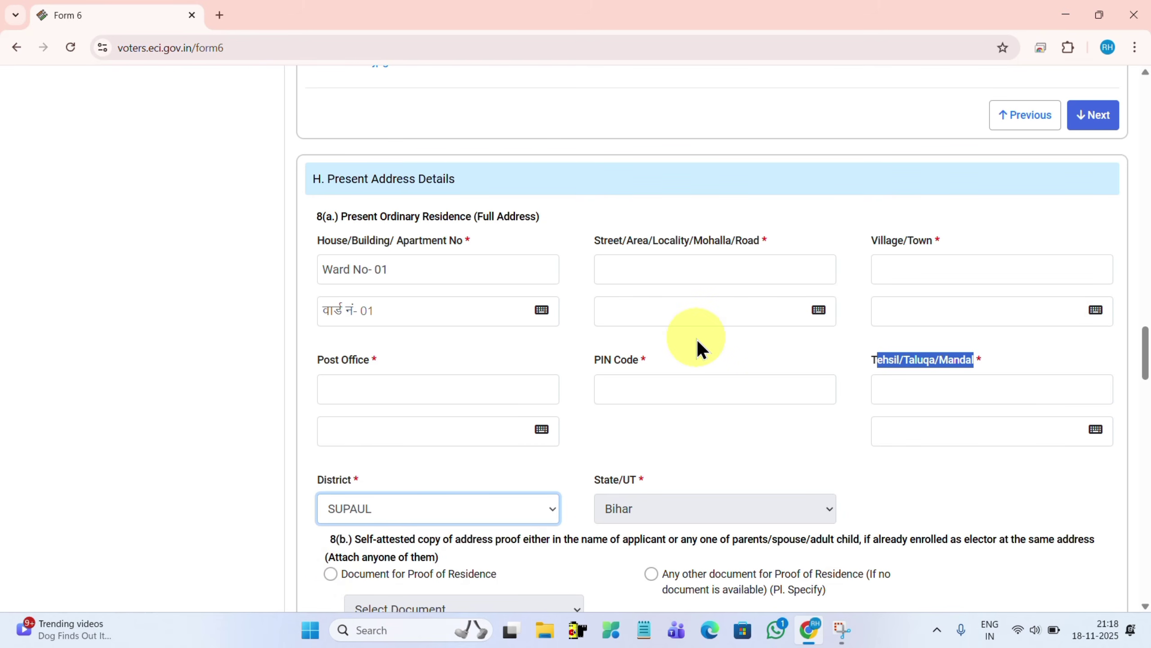
{"action": "left_click", "coordinate": [331, 573]}
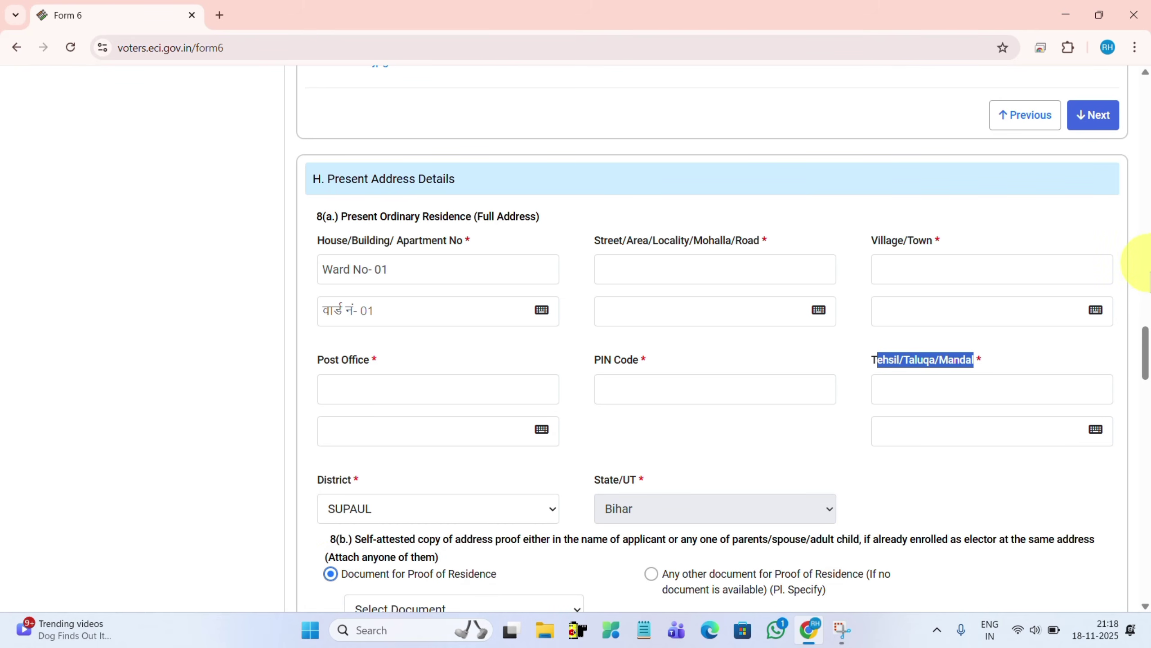
{"action": "left_click_drag", "start_coordinate": [1139, 347], "coordinate": [1138, 360]}
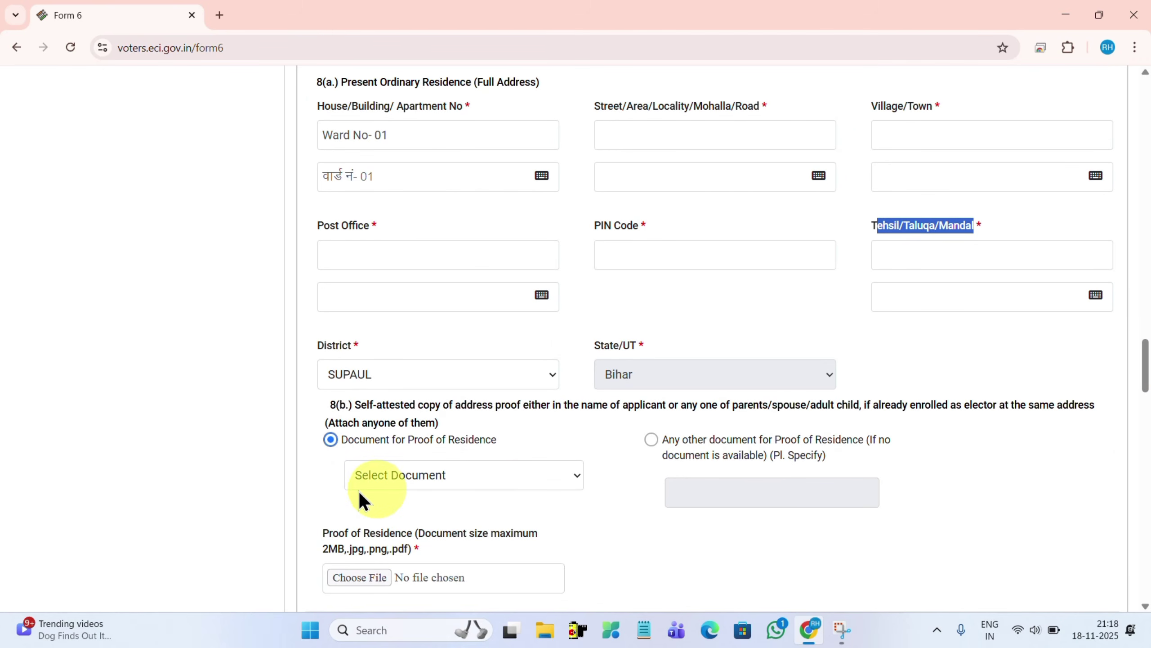
Select Aadhaar Card as the proof-of-residence document.
{"action": "left_click", "coordinate": [394, 475]}
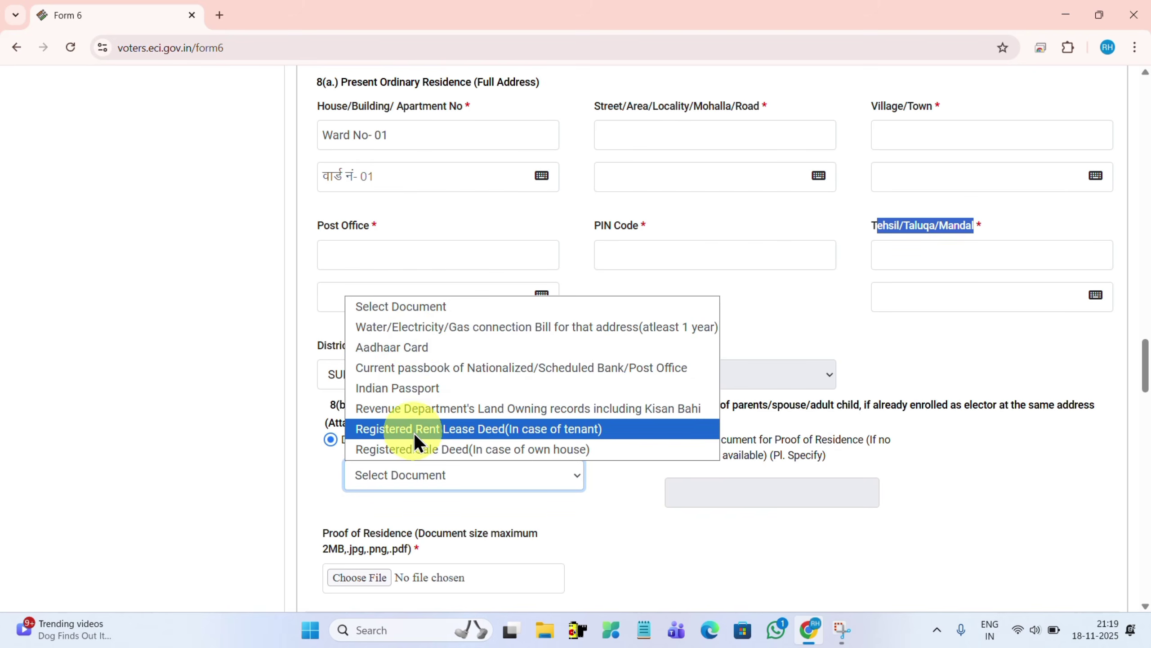
{"action": "left_click", "coordinate": [402, 347]}
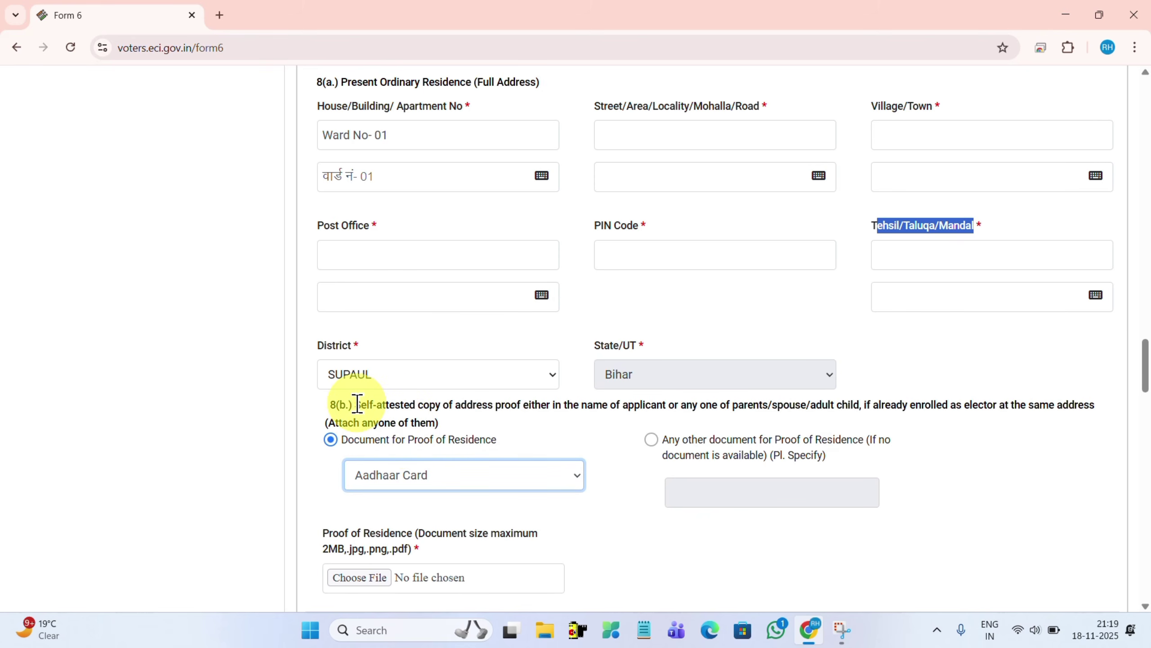
{"action": "left_click_drag", "start_coordinate": [358, 403], "coordinate": [420, 405]}
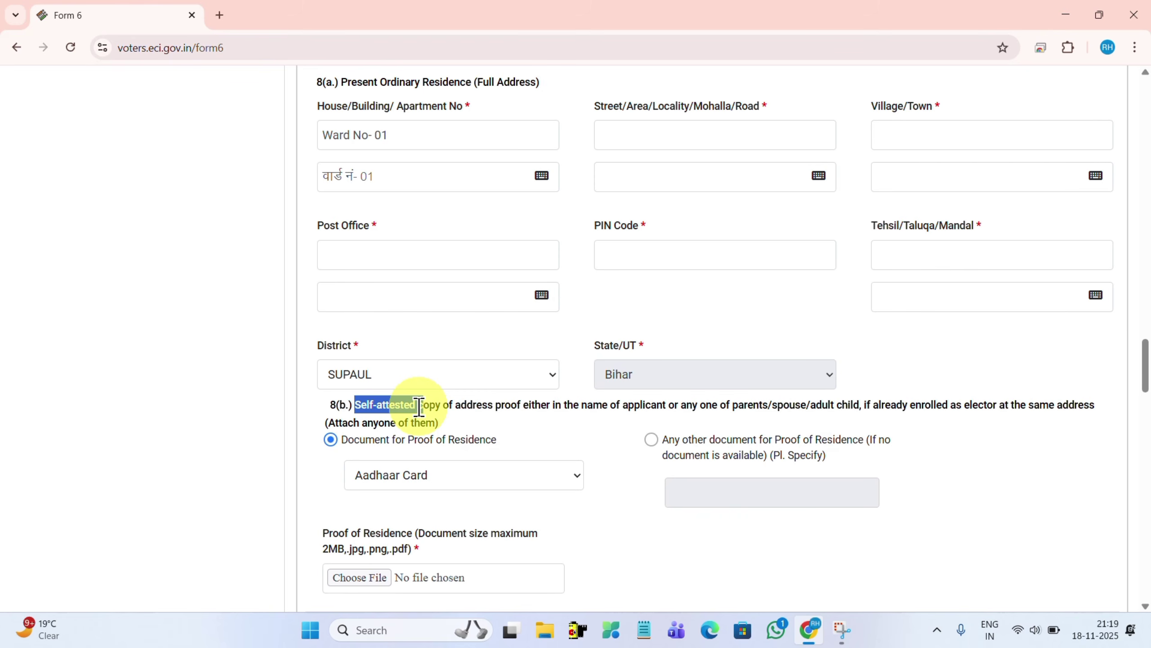
{"action": "left_click", "coordinate": [324, 549]}
{"action": "triple_click", "coordinate": [325, 551]}
{"action": "left_click", "coordinate": [350, 547]}
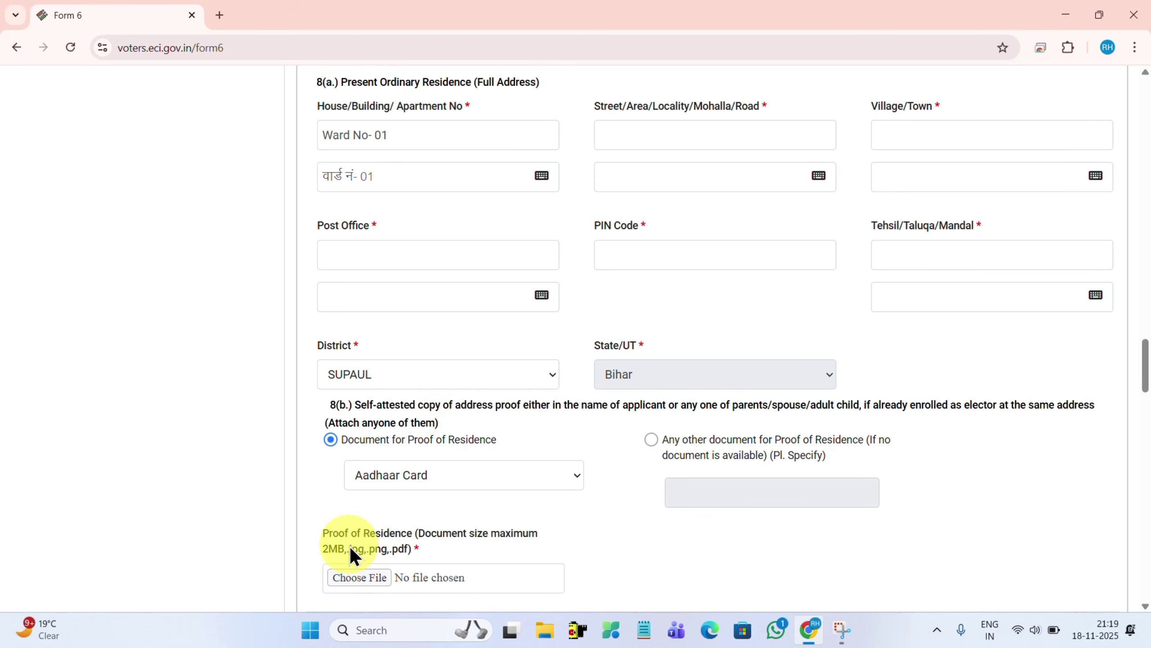
Upload the Aadhaar image as residence proof and continue to Category of Disability.
{"action": "left_click", "coordinate": [358, 577]}
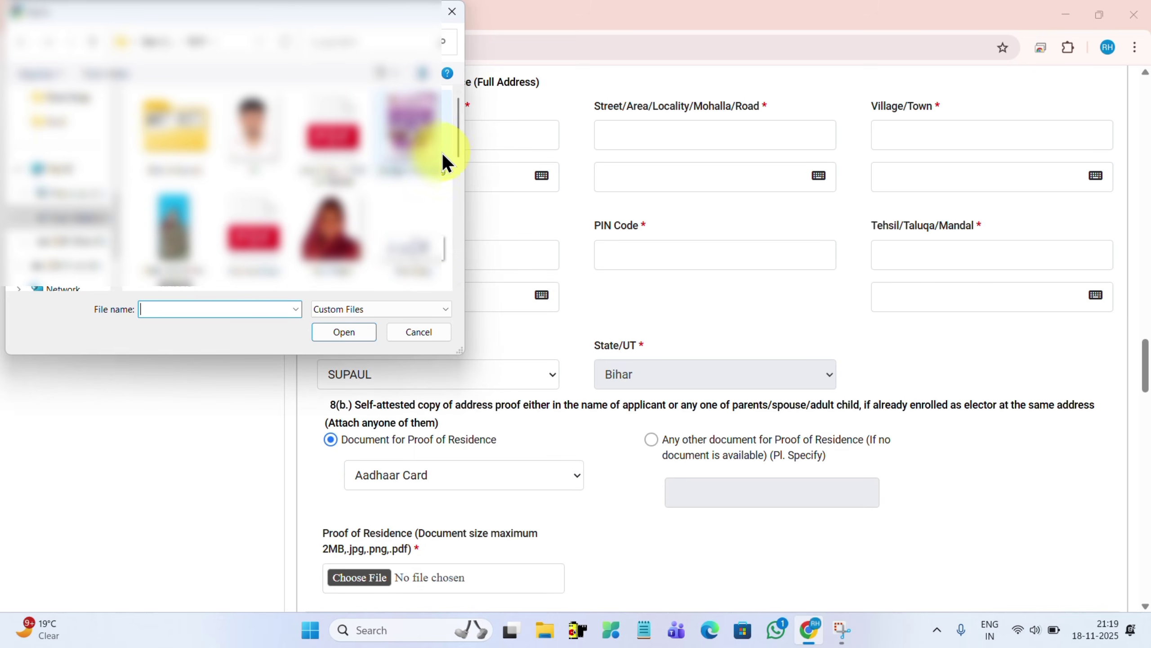
{"action": "left_click_drag", "start_coordinate": [458, 127], "coordinate": [448, 206]}
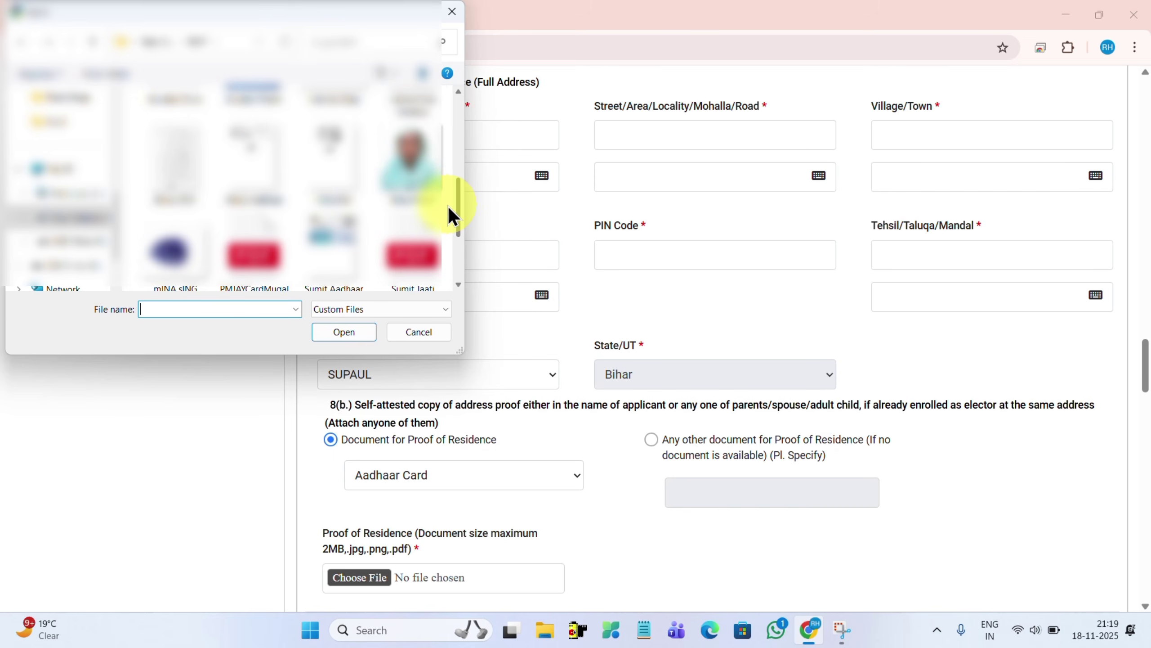
{"action": "left_click", "coordinate": [254, 165]}
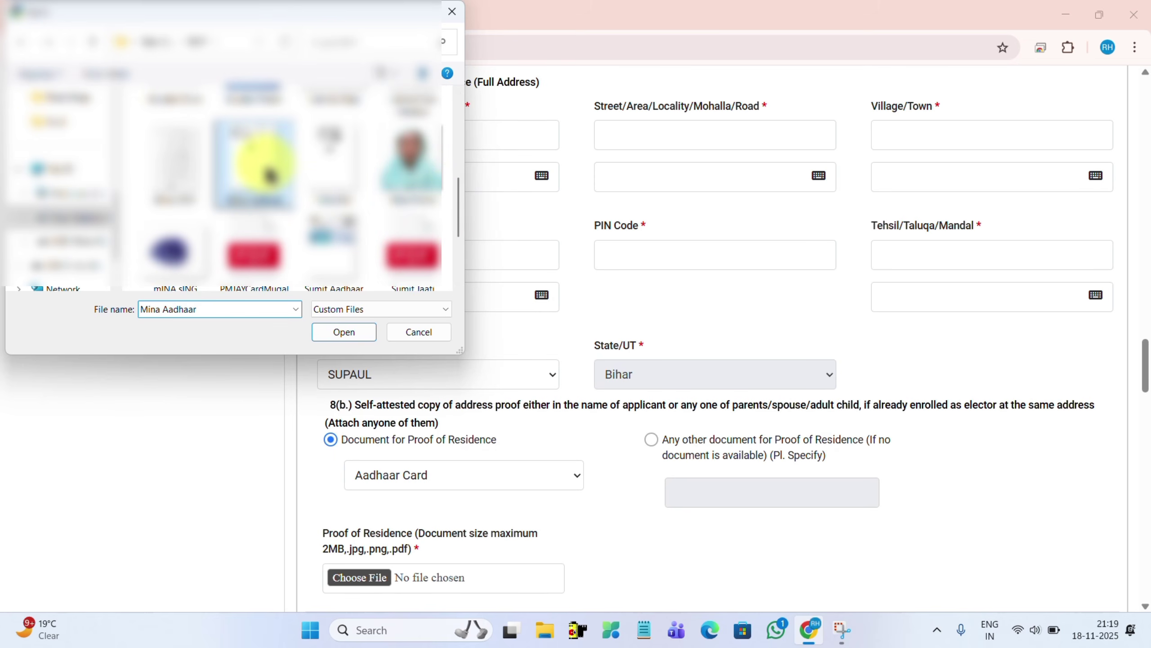
{"action": "left_click", "coordinate": [344, 332]}
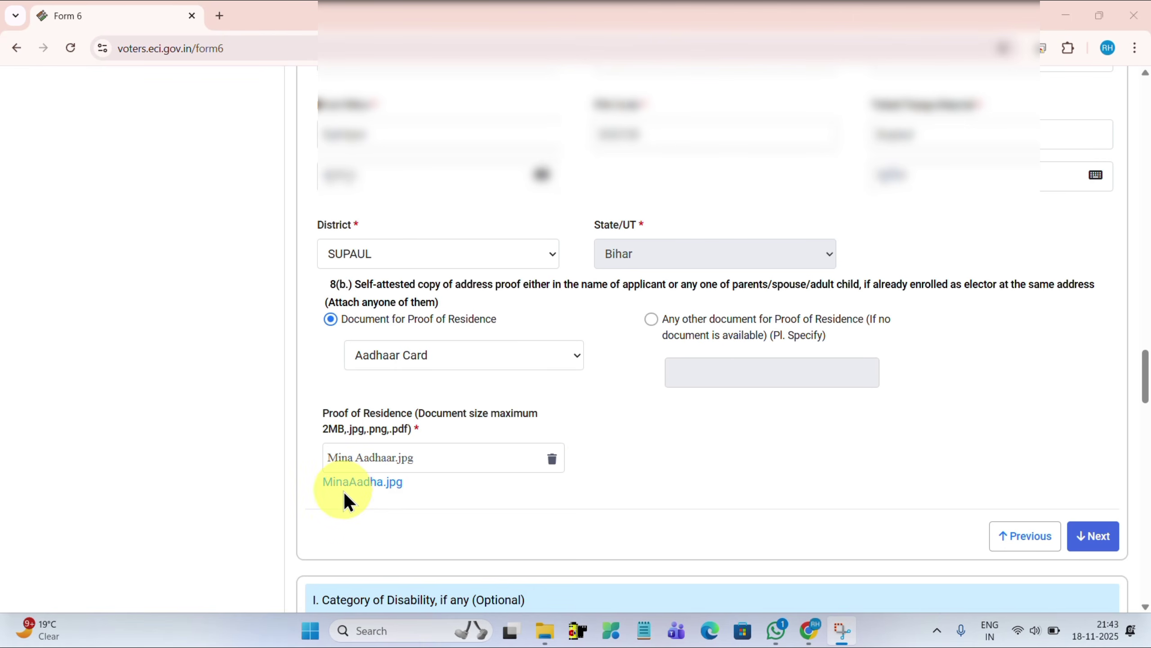
{"action": "key", "text": "ctrl"}
{"action": "key", "text": "ctrl"}
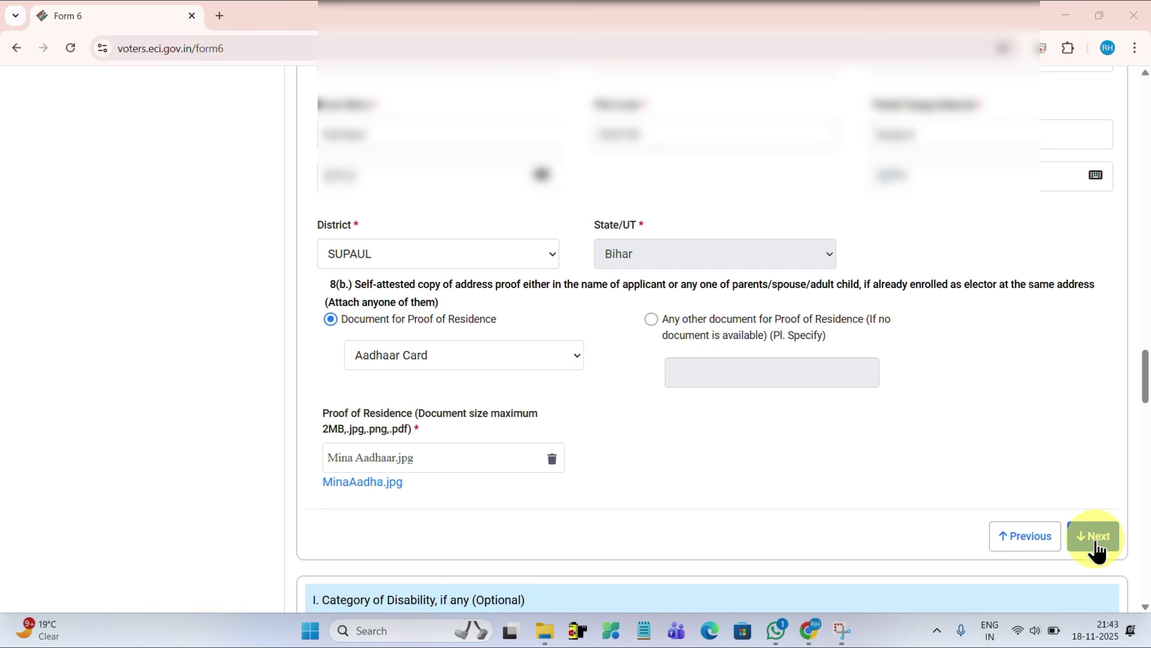
{"action": "left_click", "coordinate": [1097, 542]}
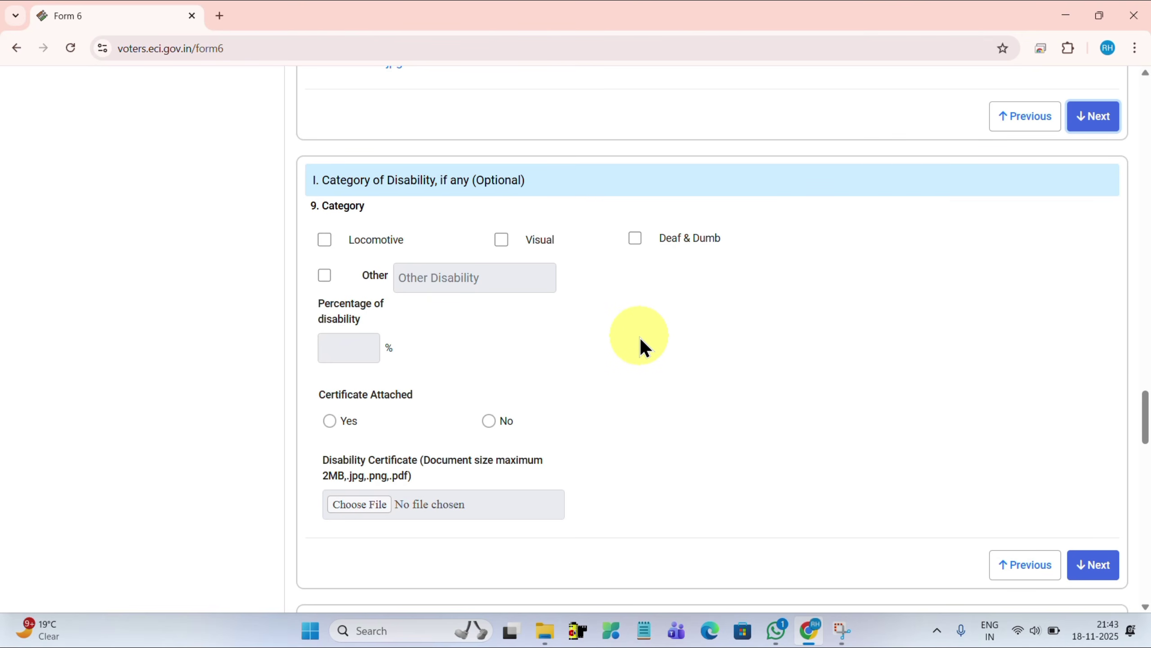
Skip the optional Category of Disability section.
{"action": "left_click", "coordinate": [1092, 565]}
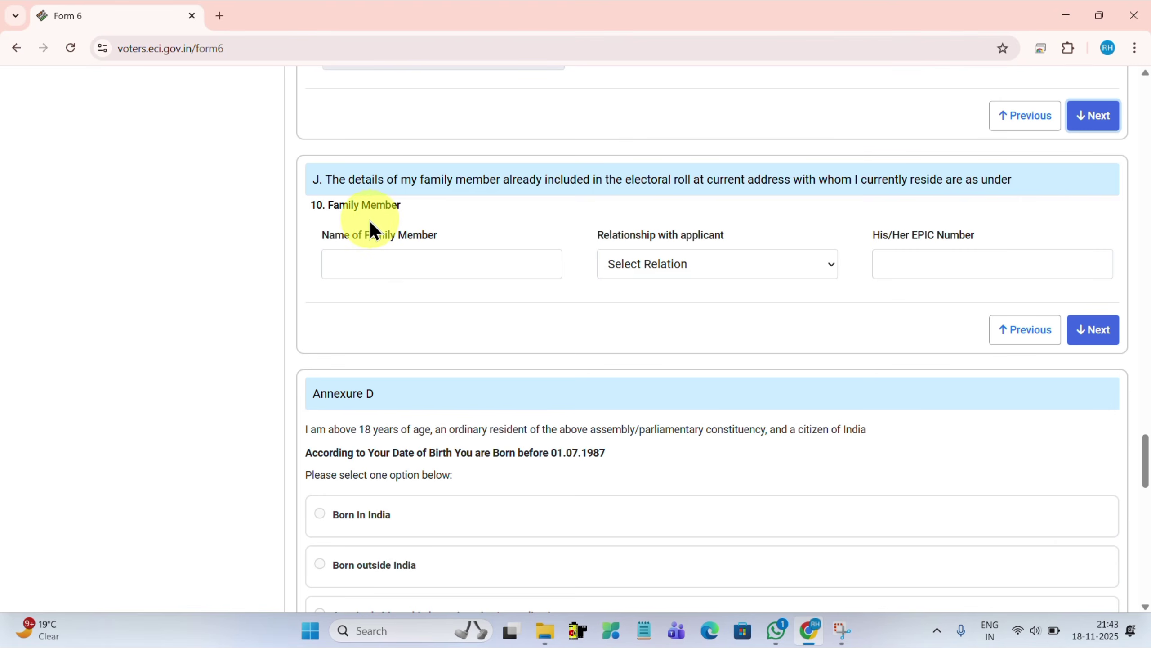
{"action": "left_click_drag", "start_coordinate": [330, 181], "coordinate": [783, 193]}
{"action": "left_click", "coordinate": [783, 193]}
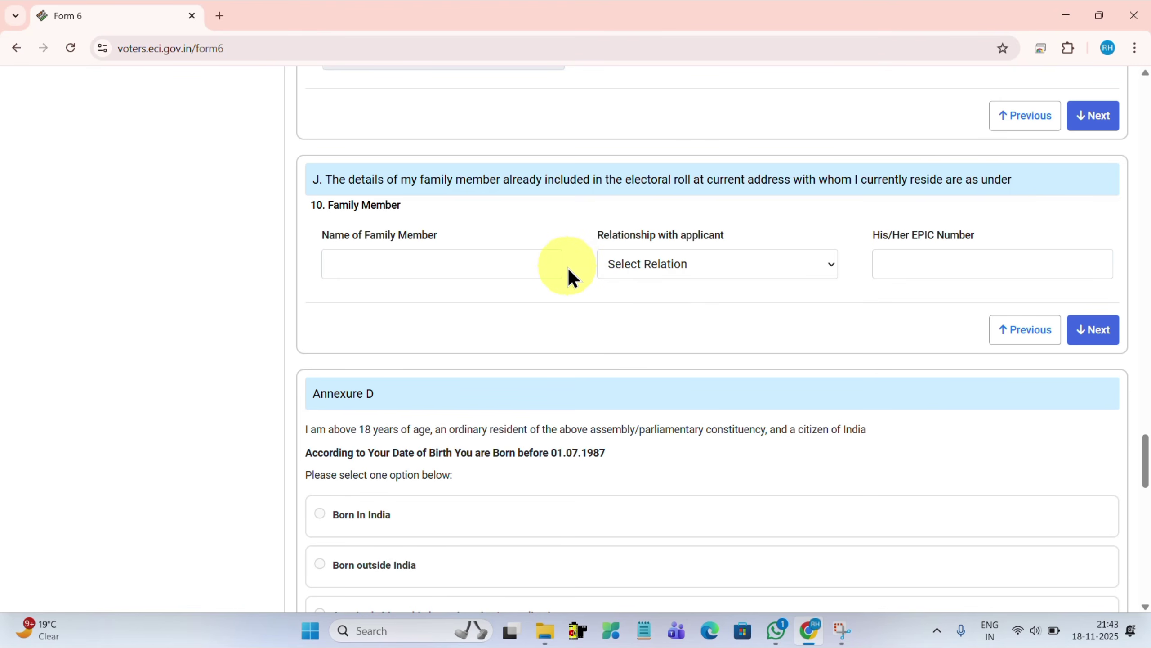
Set the family member's relationship to Husband and continue to Annexure D.
{"action": "left_click", "coordinate": [654, 261]}
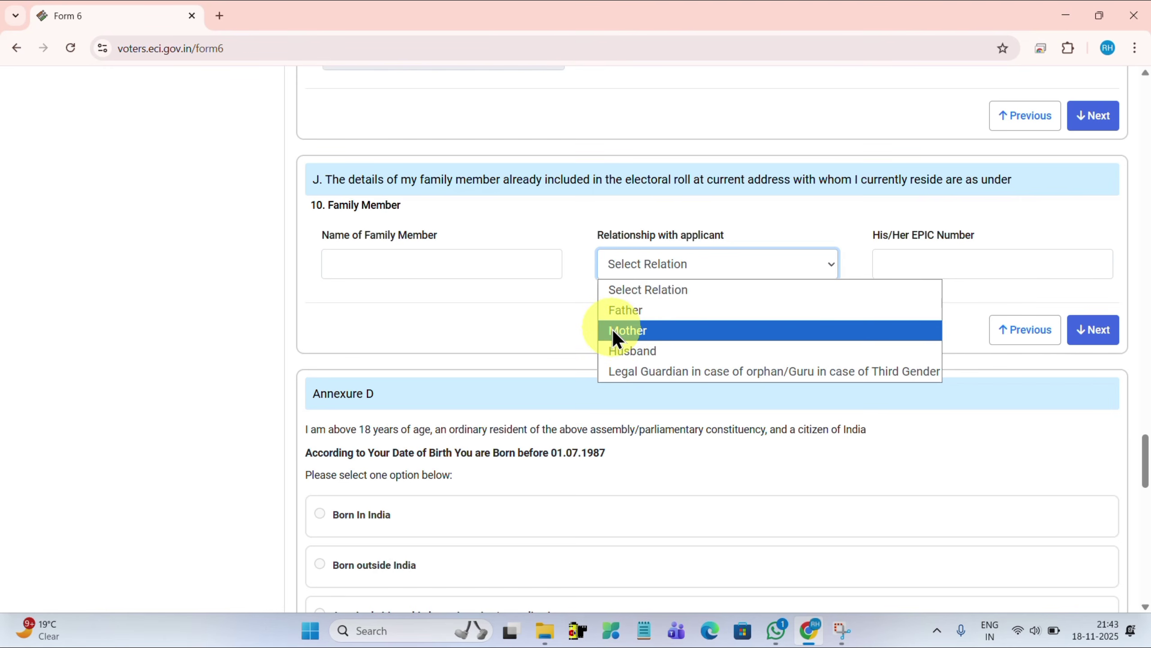
{"action": "left_click", "coordinate": [633, 350]}
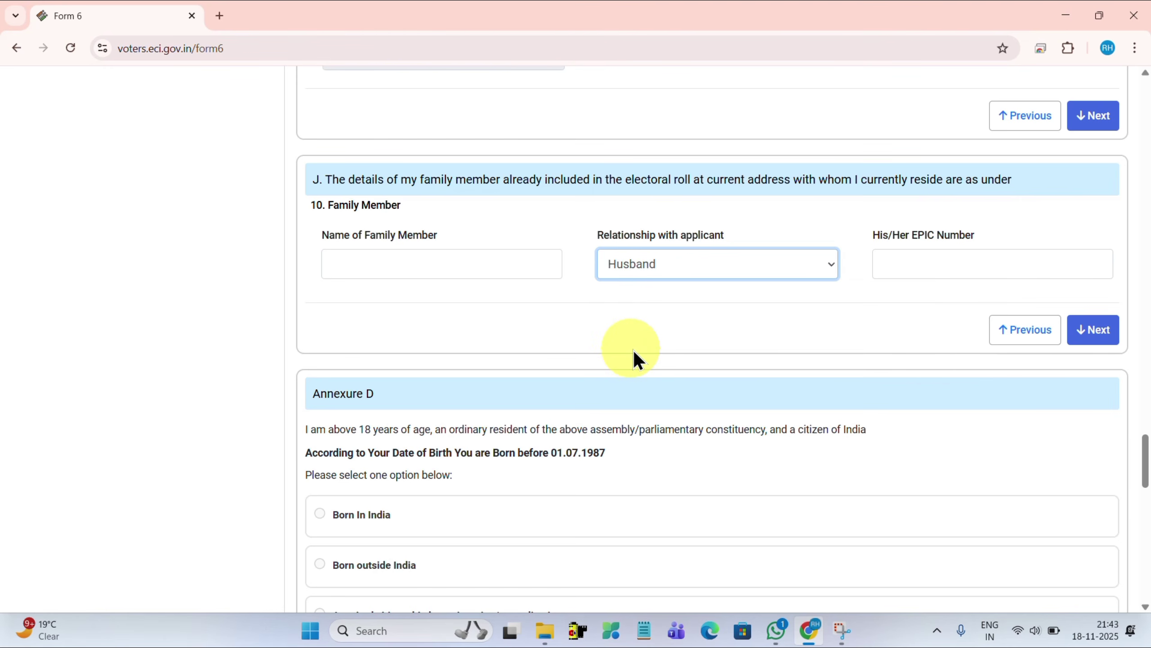
{"action": "left_click", "coordinate": [421, 259]}
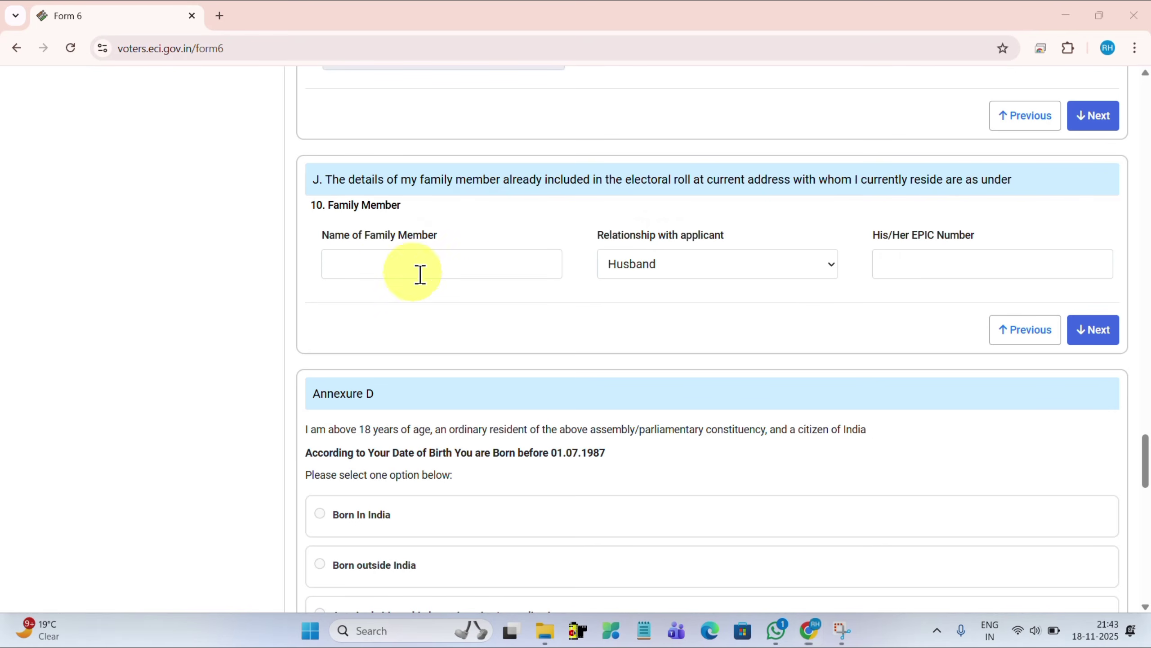
{"action": "left_click", "coordinate": [913, 268]}
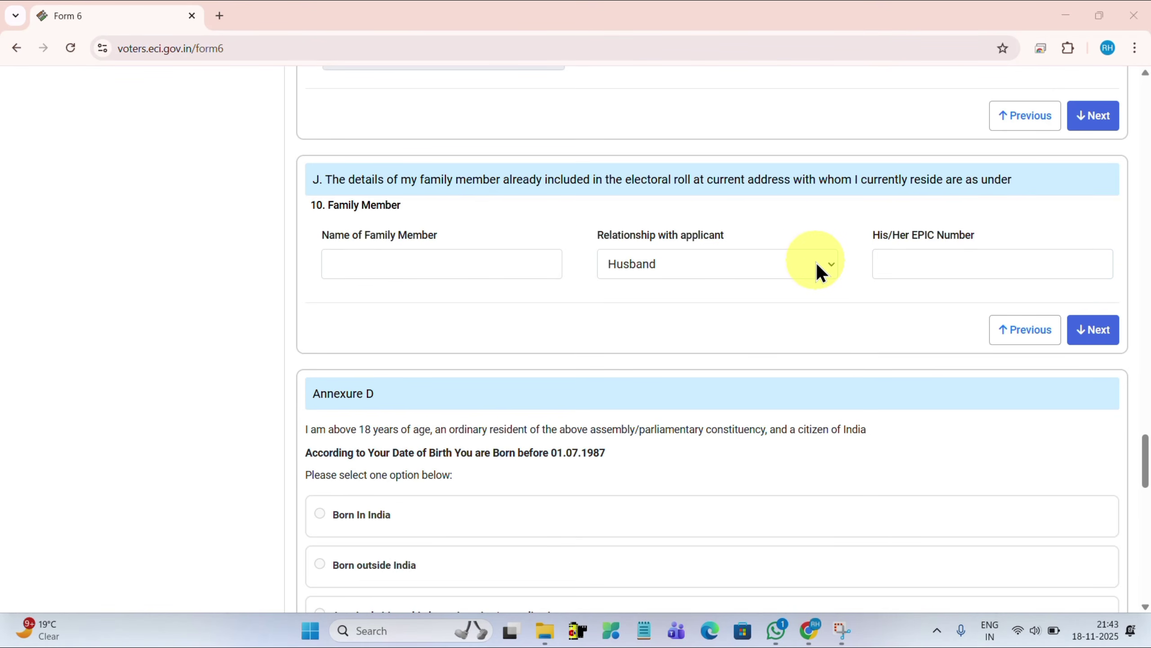
{"action": "left_click", "coordinate": [1092, 335]}
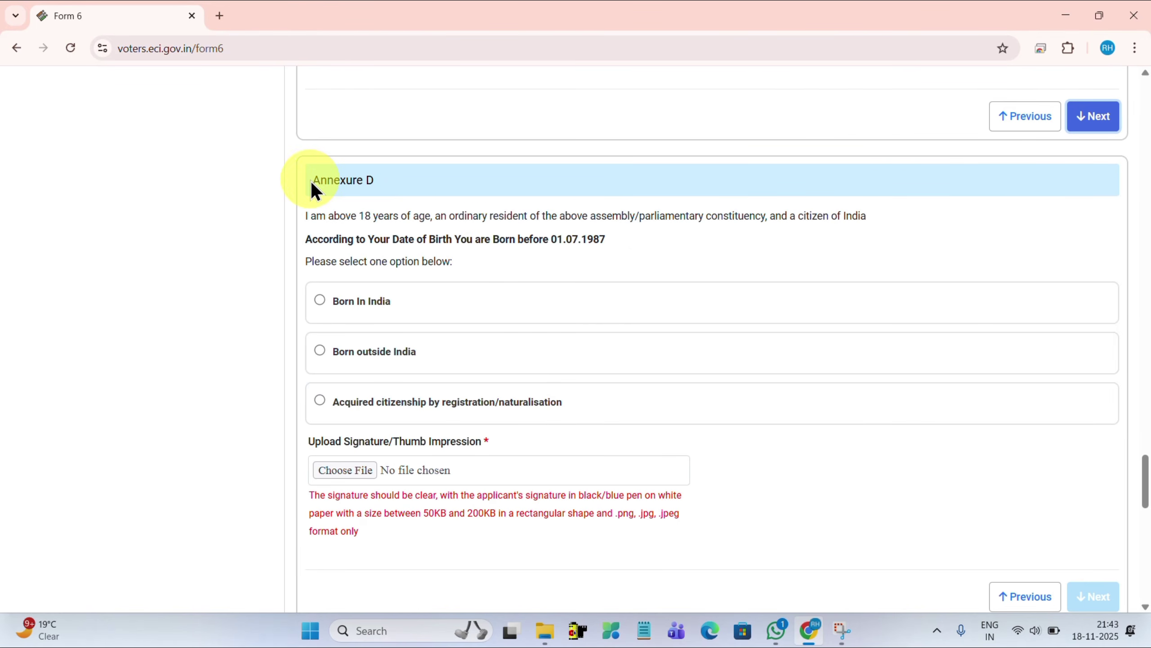
{"action": "left_click_drag", "start_coordinate": [311, 181], "coordinate": [390, 190]}
{"action": "left_click", "coordinate": [393, 189]}
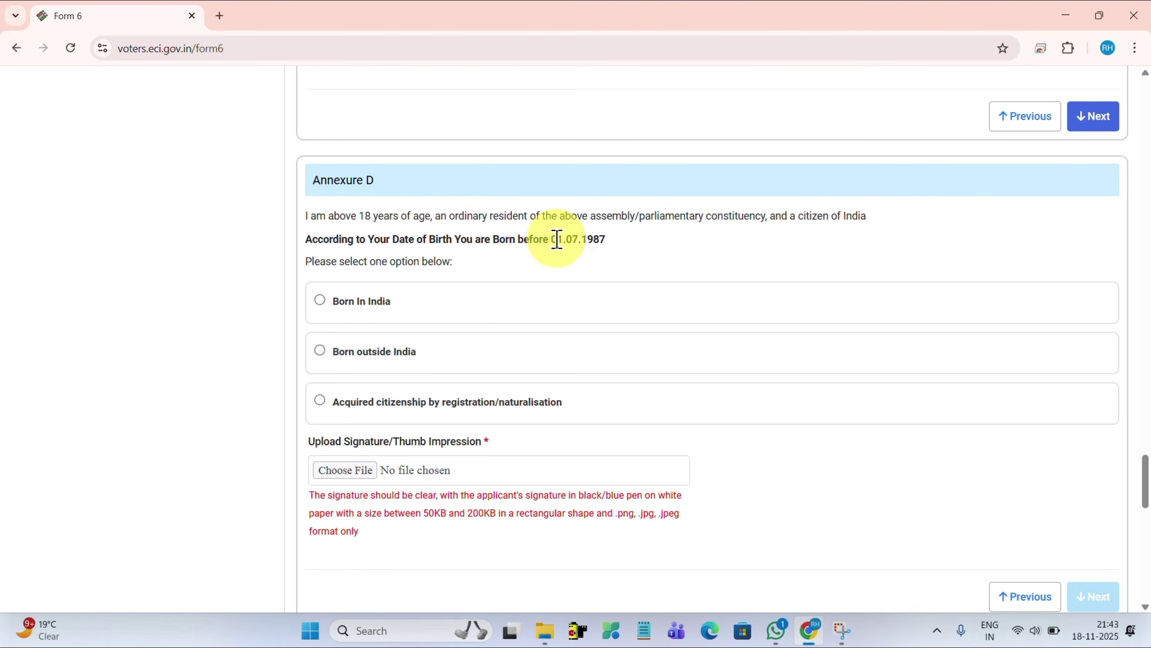
{"action": "left_click_drag", "start_coordinate": [552, 239], "coordinate": [612, 239]}
{"action": "left_click", "coordinate": [611, 240]}
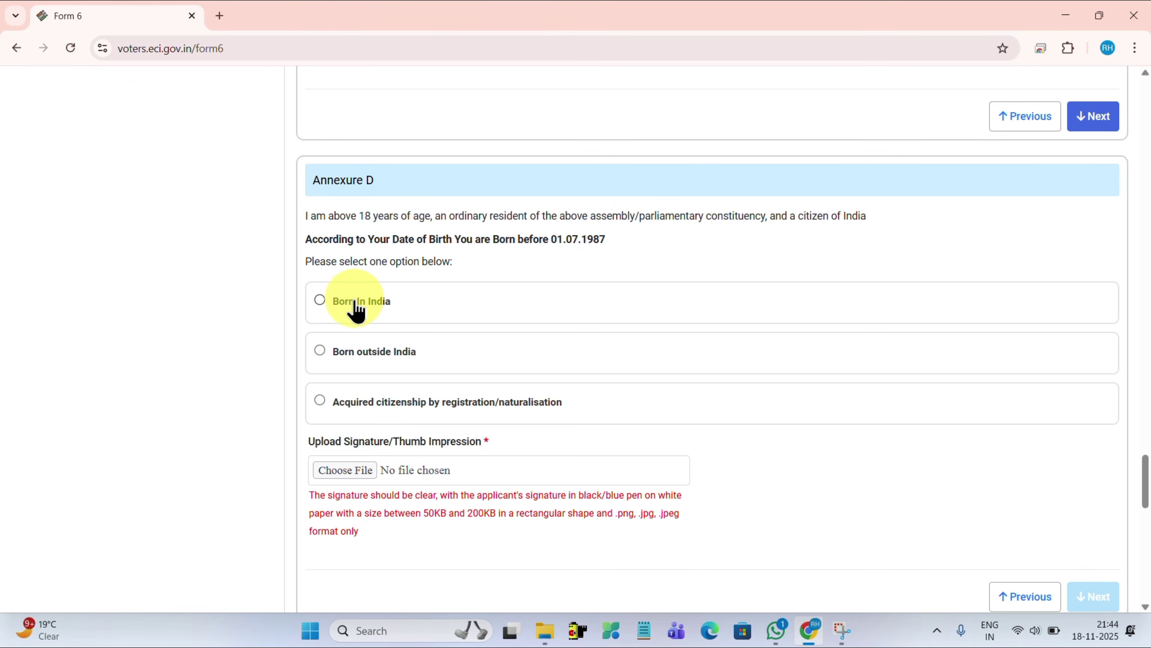
{"action": "left_click_drag", "start_coordinate": [550, 238], "coordinate": [611, 243]}
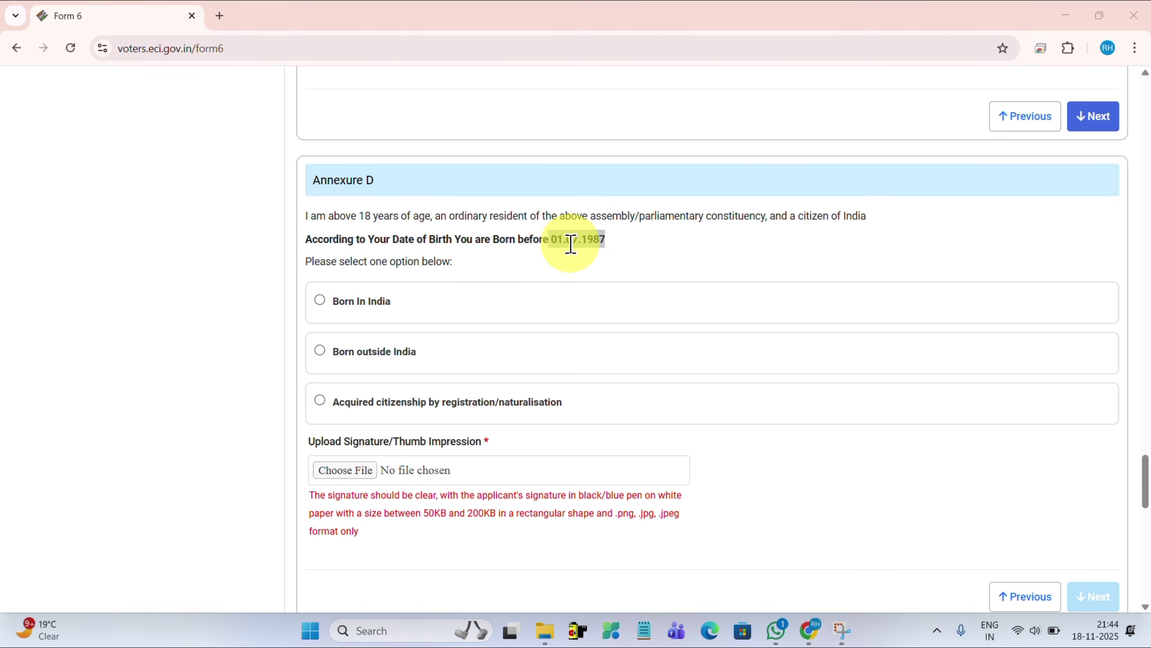
Mark Born In India, choose Aadhaar Card as the document, and upload the Aadhaar image.
{"action": "left_click", "coordinate": [324, 304]}
{"action": "left_click", "coordinate": [405, 375]}
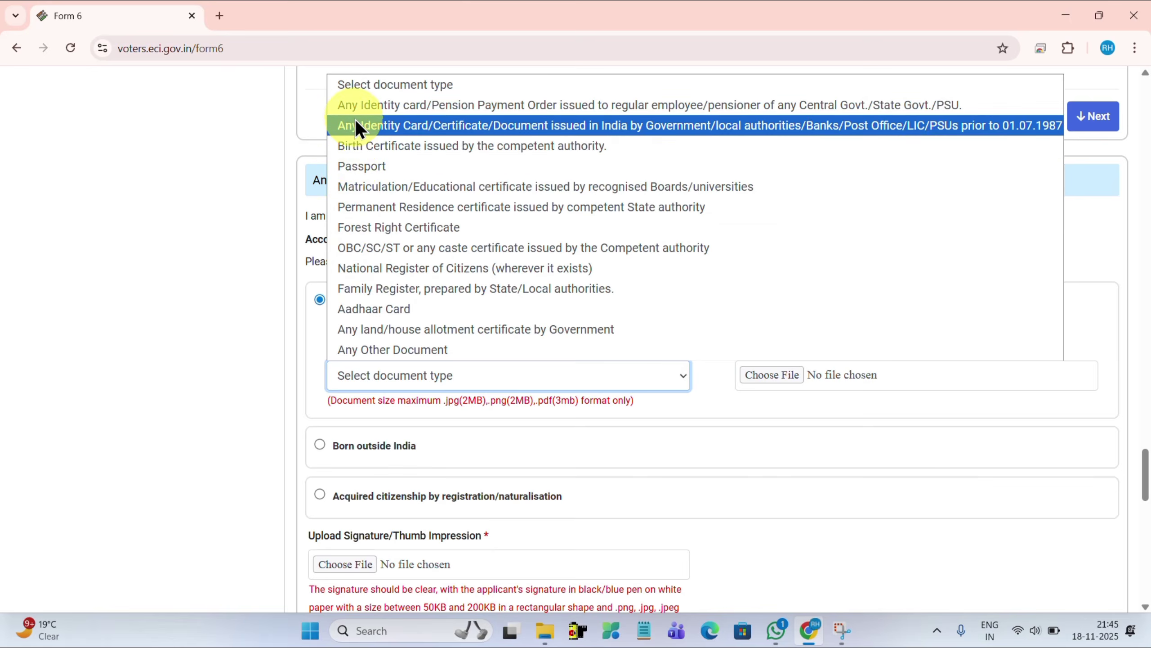
{"action": "left_click", "coordinate": [365, 310]}
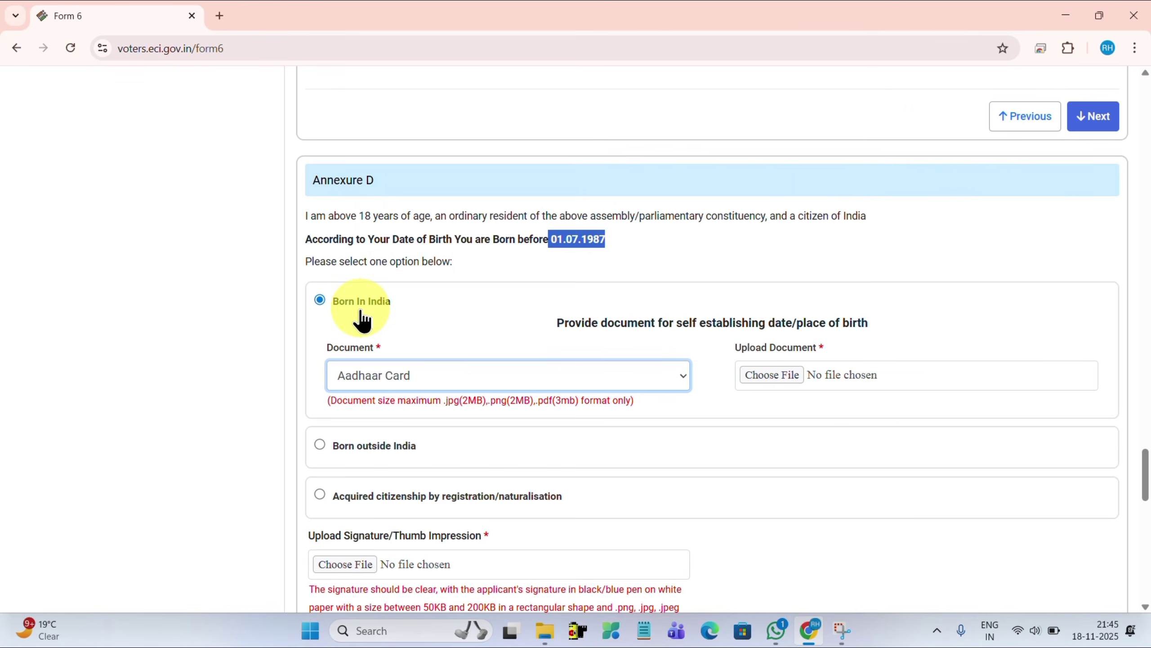
{"action": "left_click", "coordinate": [761, 381]}
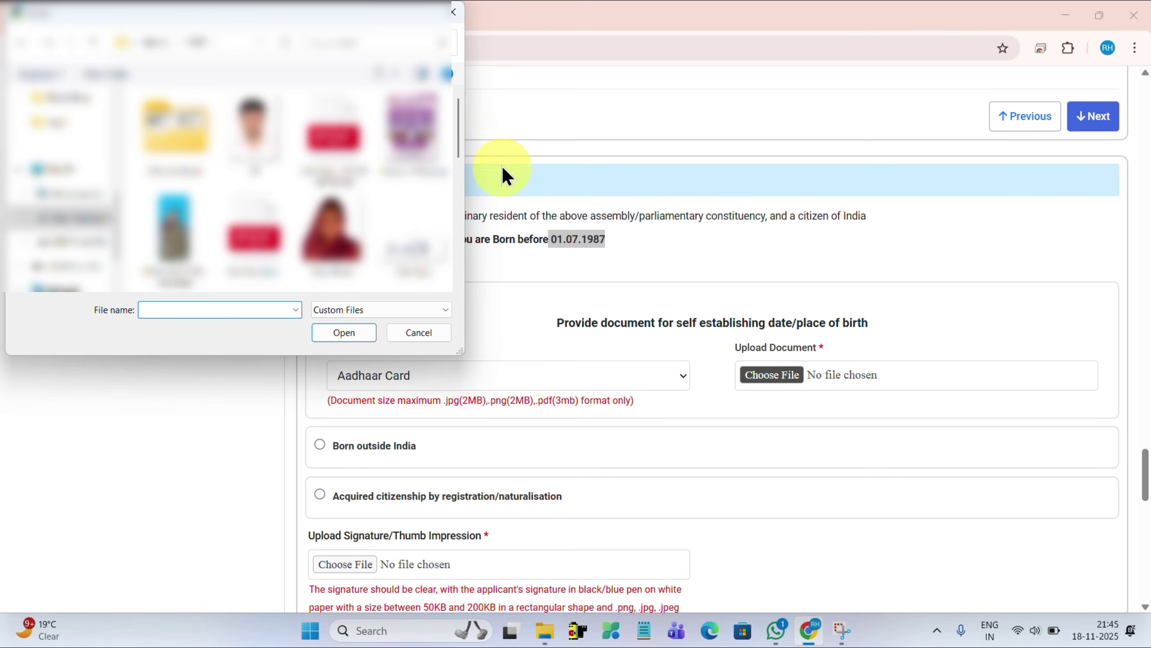
{"action": "left_click_drag", "start_coordinate": [458, 120], "coordinate": [464, 207]}
{"action": "left_click", "coordinate": [255, 139]}
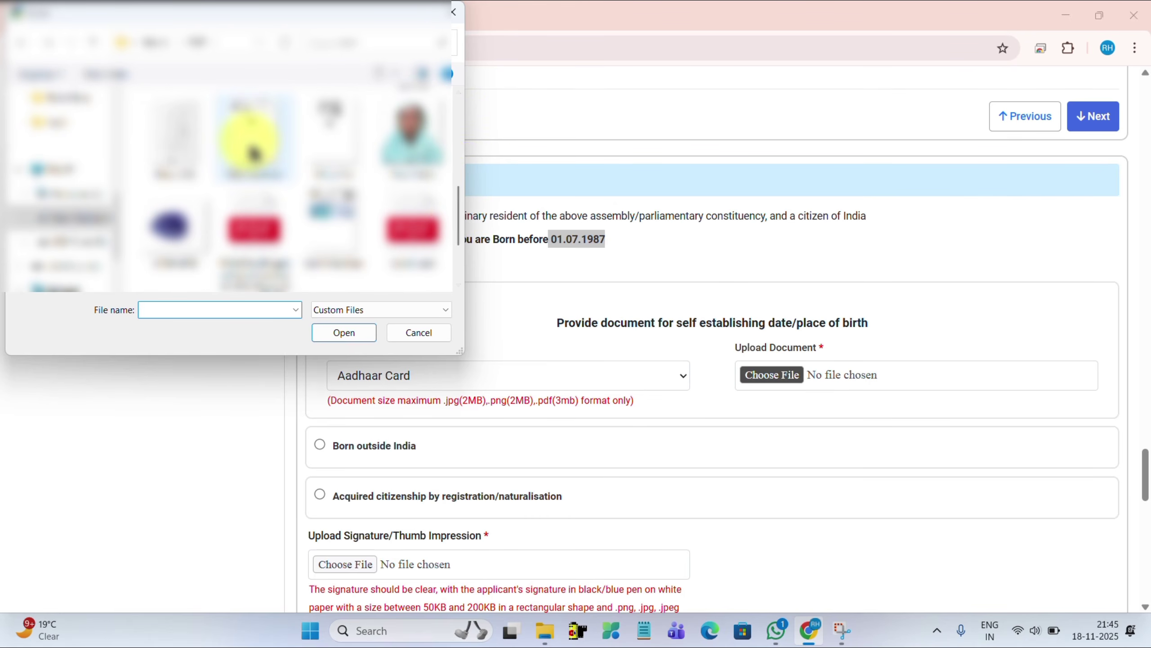
{"action": "left_click", "coordinate": [349, 338]}
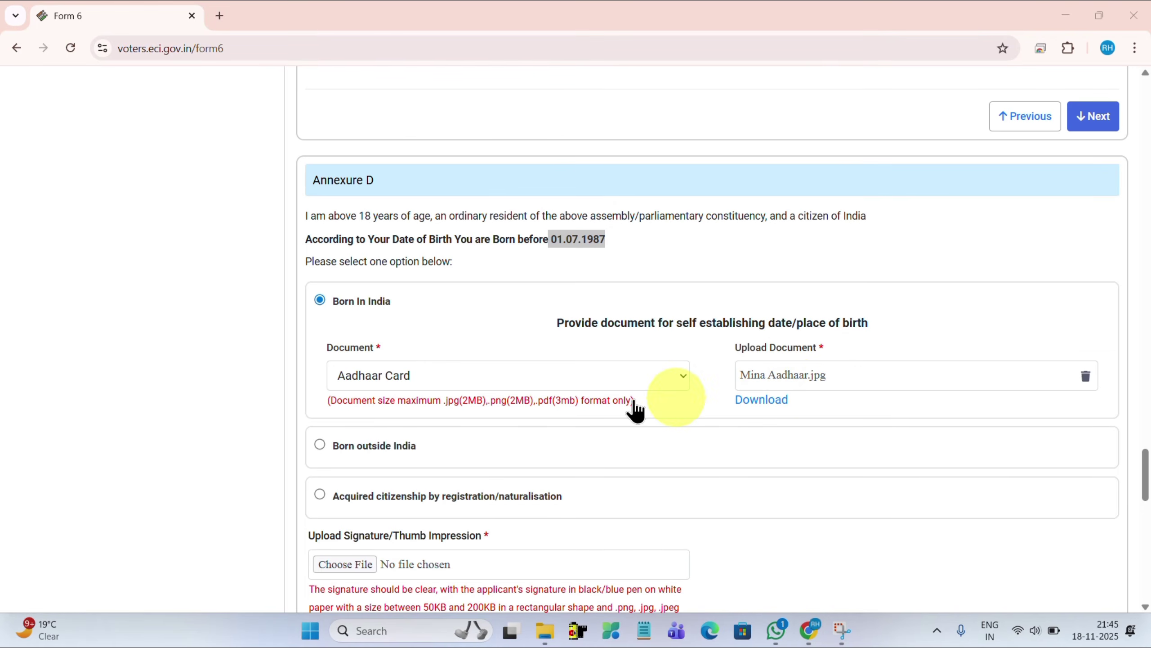
{"action": "left_click_drag", "start_coordinate": [444, 402], "coordinate": [582, 421]}
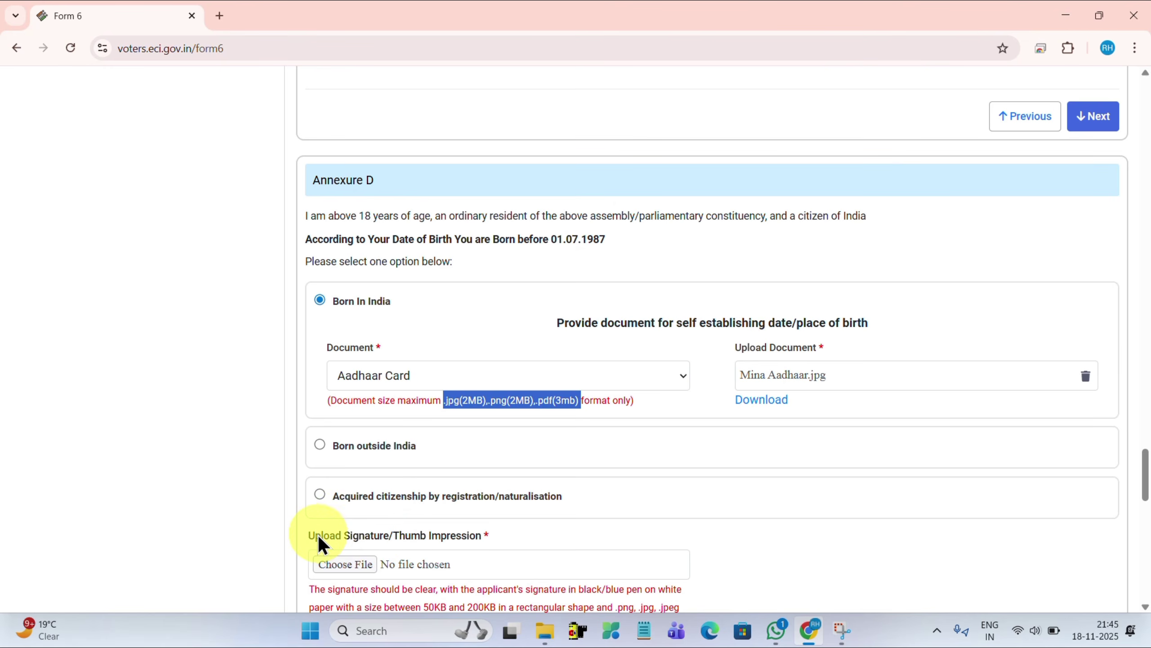
Upload the signature image under Upload Signature/Thumb Impression.
{"action": "left_click_drag", "start_coordinate": [315, 536], "coordinate": [448, 536]}
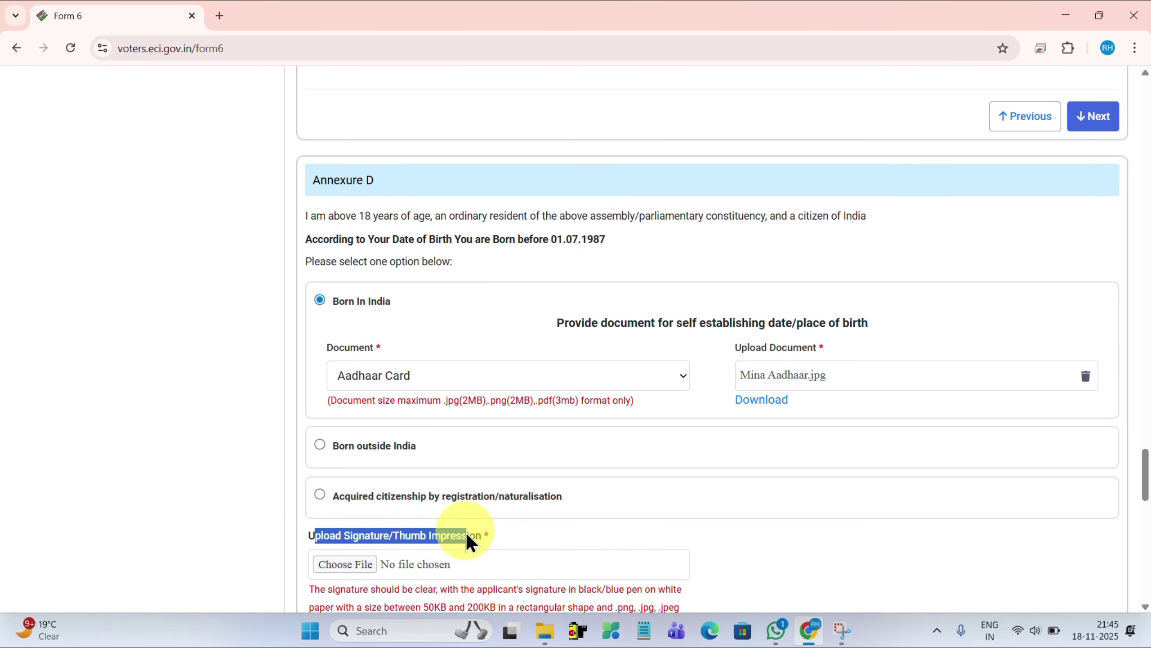
{"action": "left_click", "coordinate": [336, 570]}
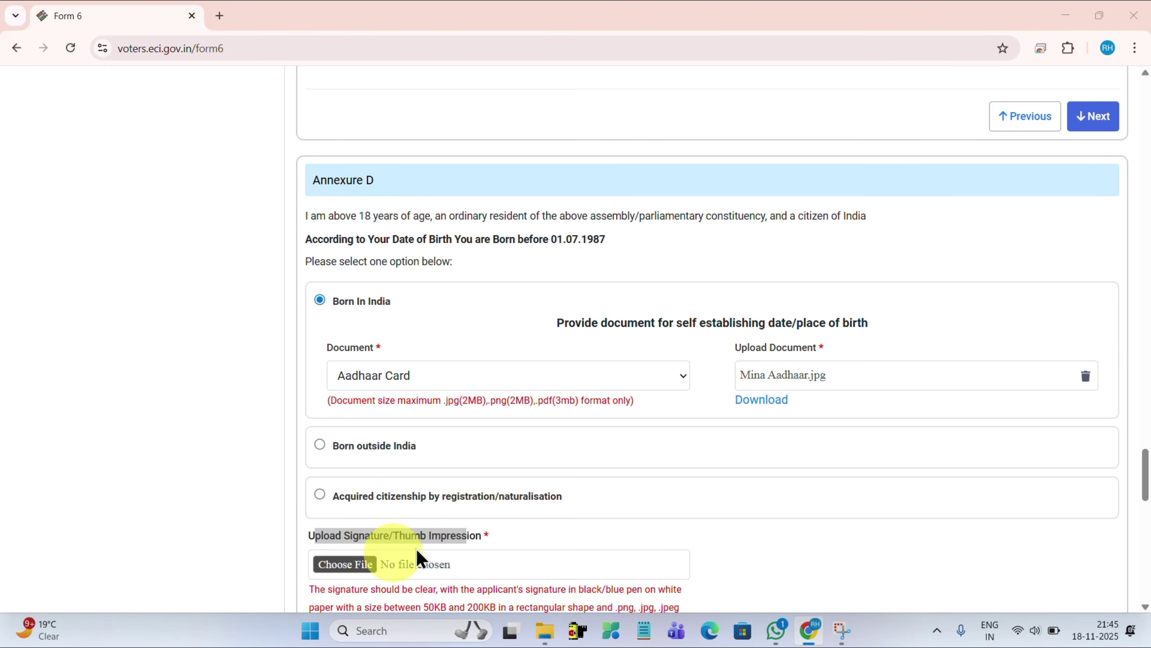
{"action": "left_click_drag", "start_coordinate": [458, 142], "coordinate": [456, 215]}
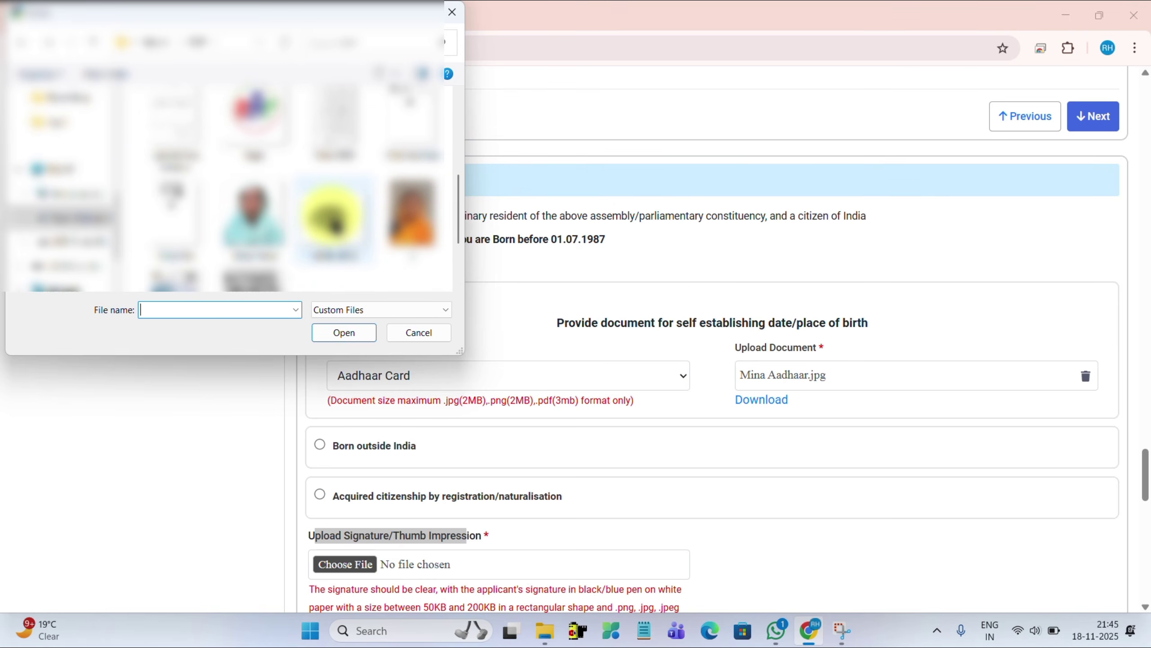
{"action": "left_click", "coordinate": [335, 223]}
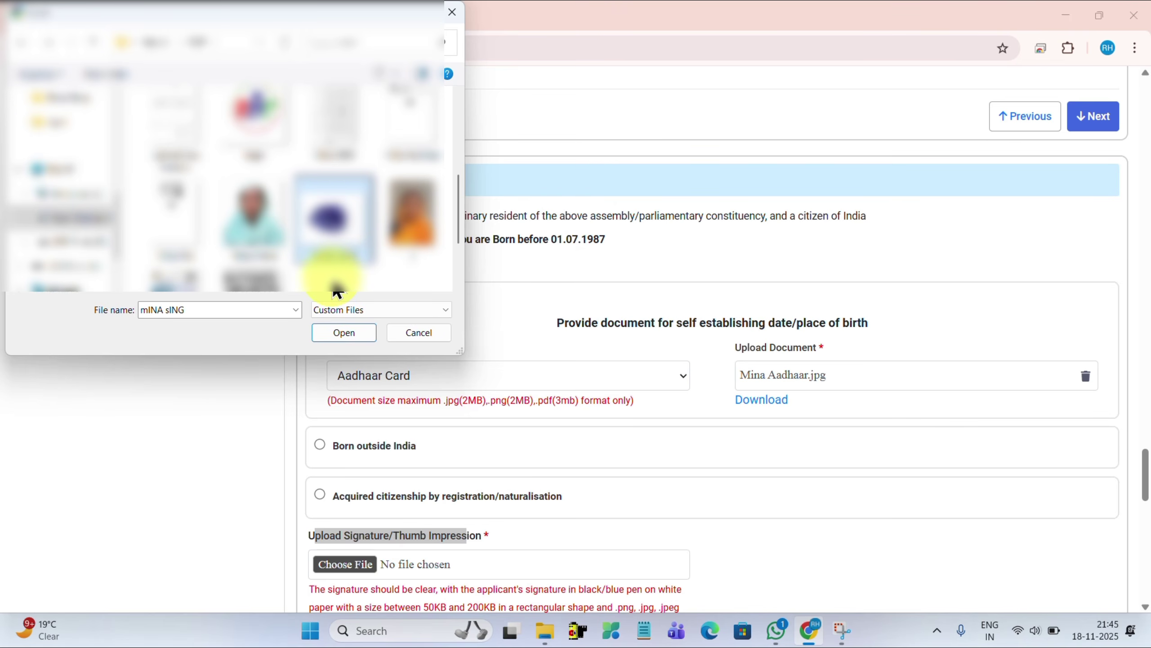
{"action": "left_click", "coordinate": [334, 333]}
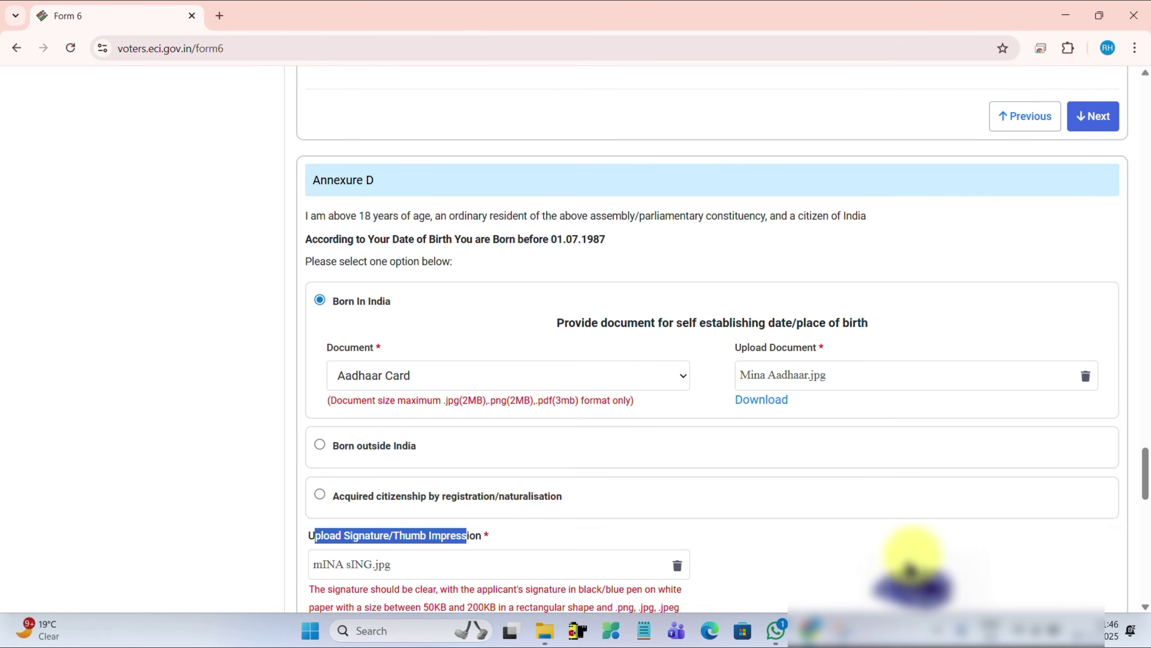
{"action": "key", "text": "ctrl"}
{"action": "key", "text": "ctrl"}
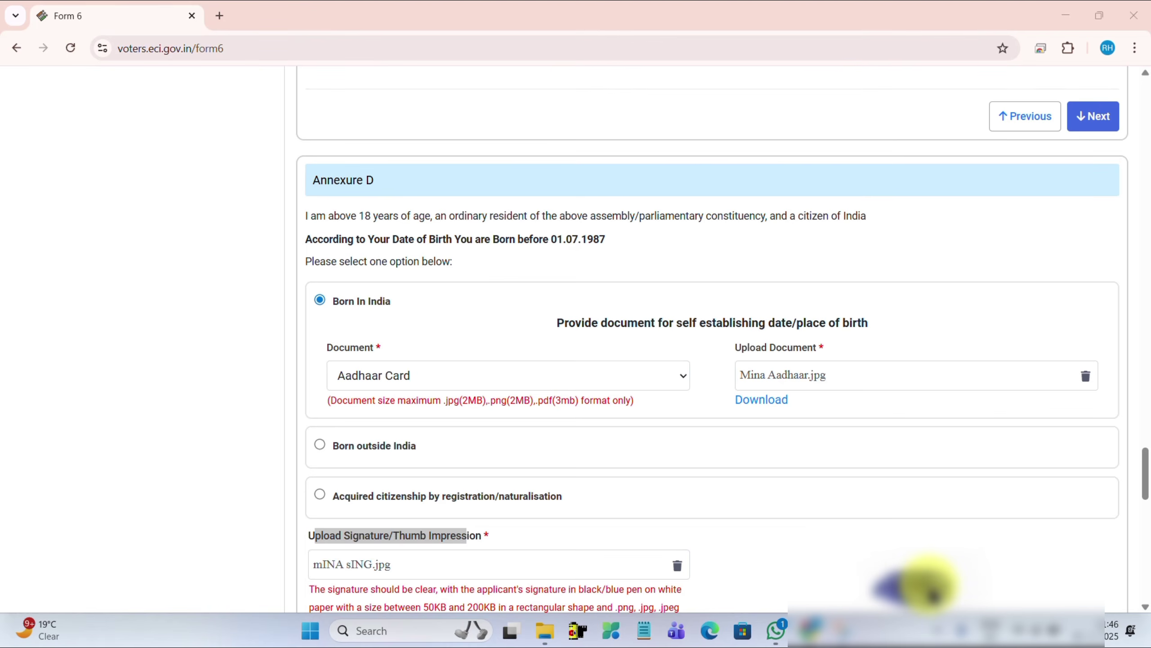
{"action": "left_click_drag", "start_coordinate": [1147, 469], "coordinate": [1146, 504]}
Enter 'S' as the birth village/town, with Bihar as state and SUPAUL as district.
{"action": "left_click", "coordinate": [1099, 302]}
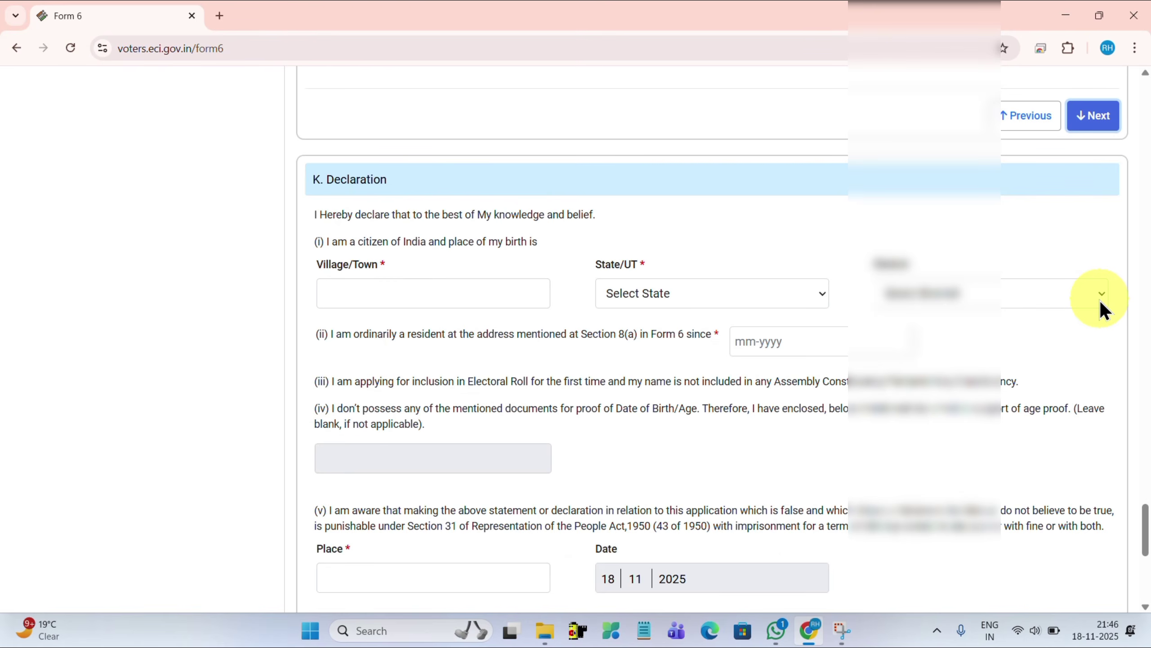
{"action": "left_click_drag", "start_coordinate": [328, 177], "coordinate": [431, 193]}
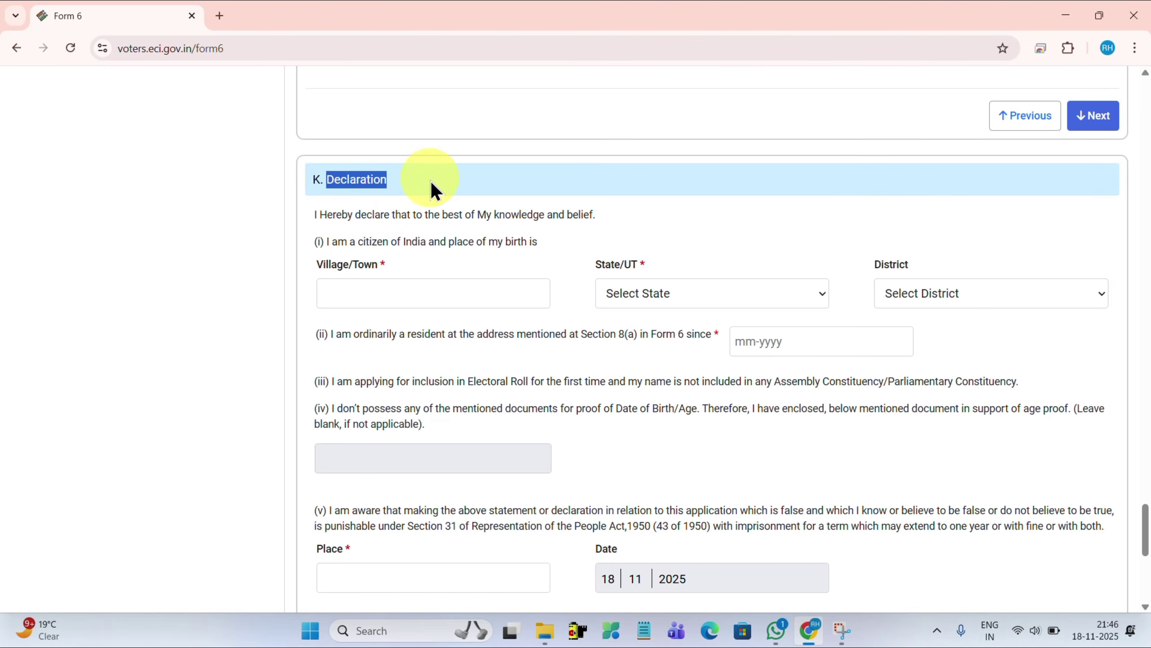
{"action": "left_click", "coordinate": [381, 298]}
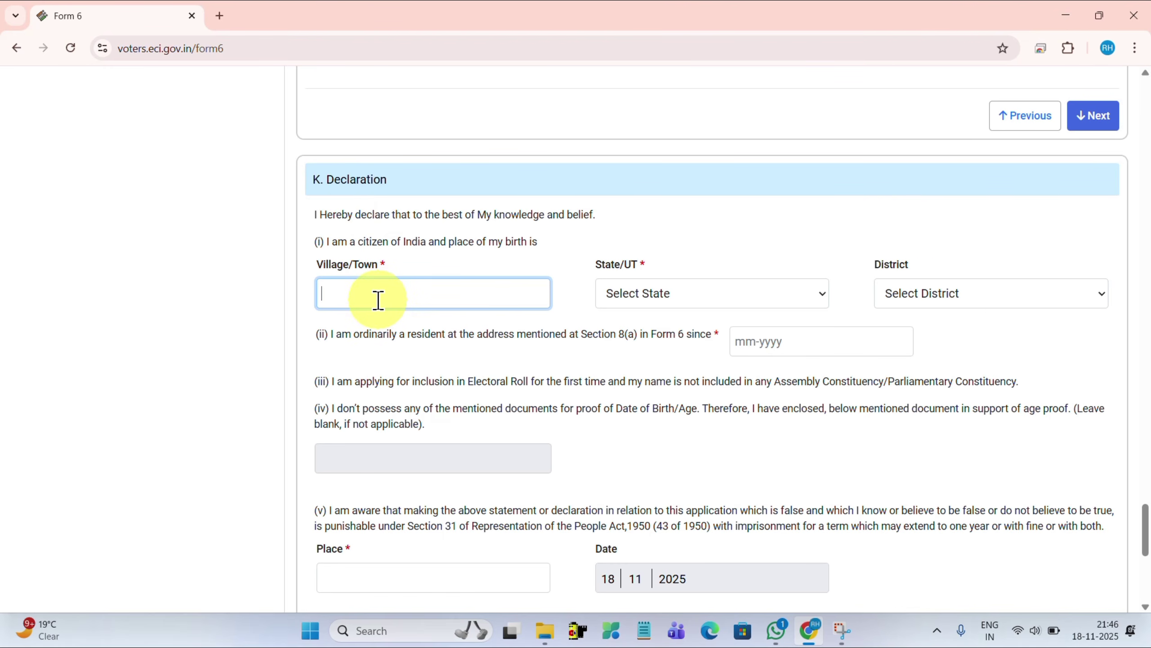
{"action": "type", "text": "S"}
{"action": "left_click", "coordinate": [642, 298]}
{"action": "left_click", "coordinate": [619, 422]}
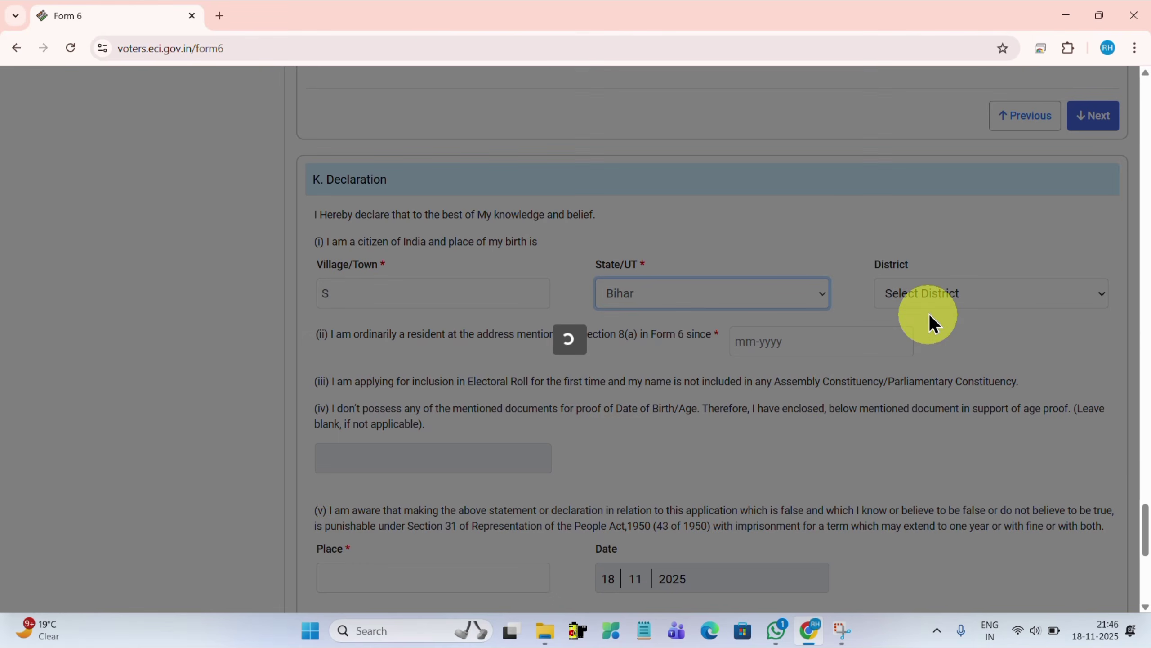
{"action": "left_click", "coordinate": [931, 293]}
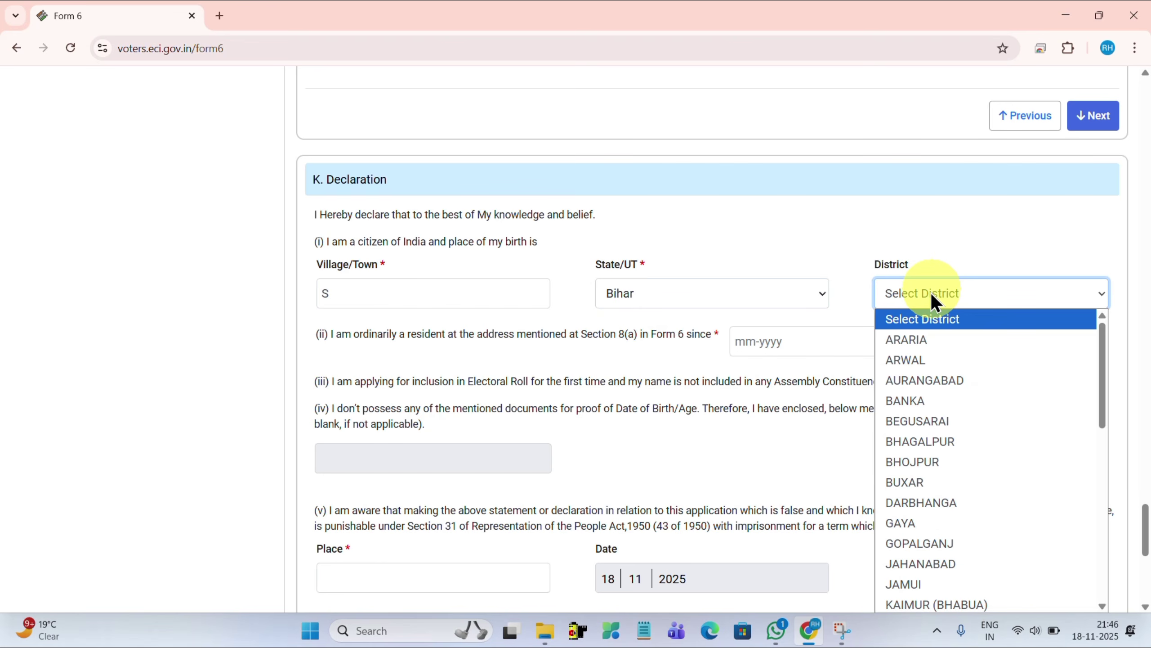
{"action": "scroll", "coordinate": [907, 590], "scroll_direction": "down", "scroll_amount": 7}
{"action": "left_click", "coordinate": [907, 581]}
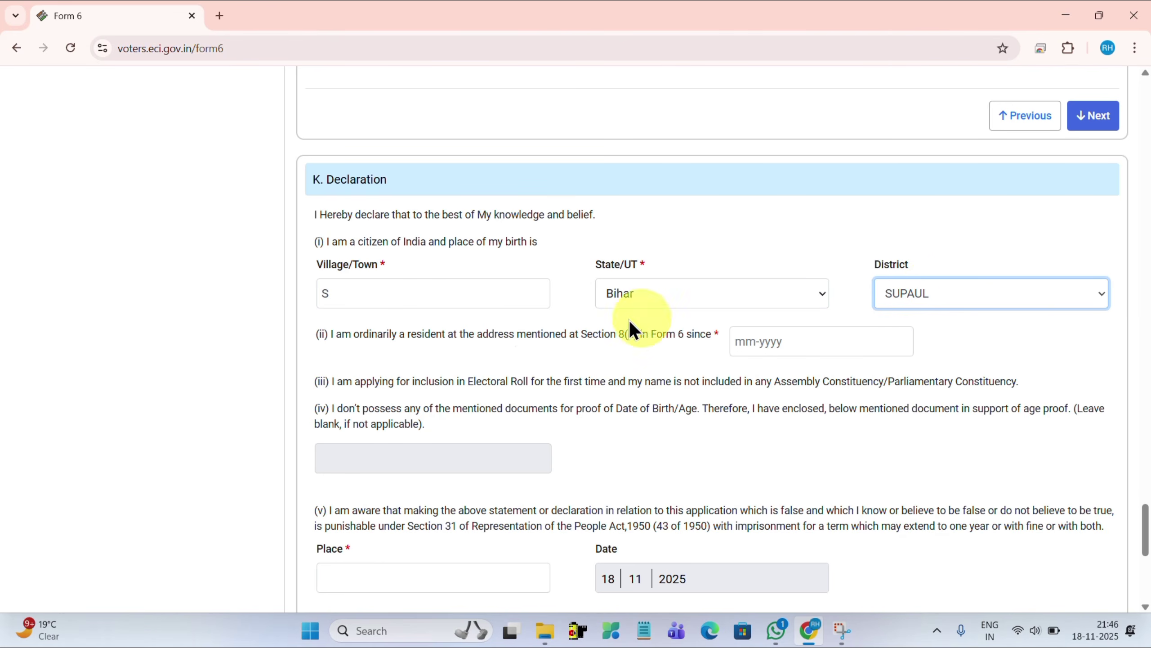
Set residence since January 2024, enter Supaul as the place, and continue to Captcha.
{"action": "left_click", "coordinate": [773, 339]}
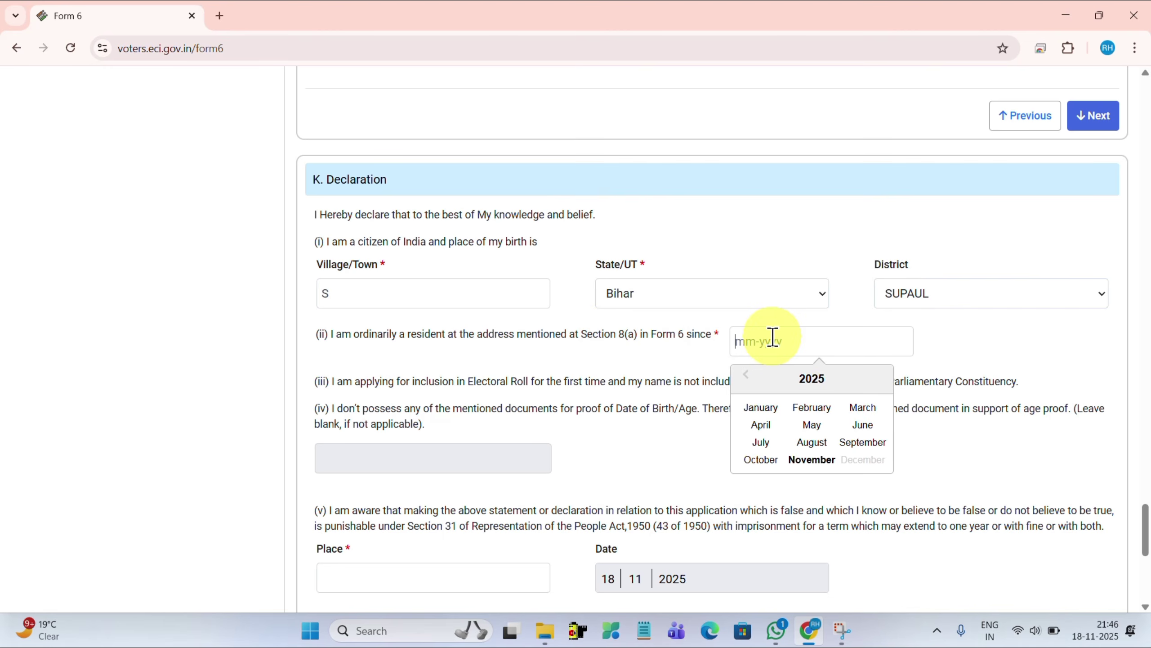
{"action": "left_click", "coordinate": [745, 375]}
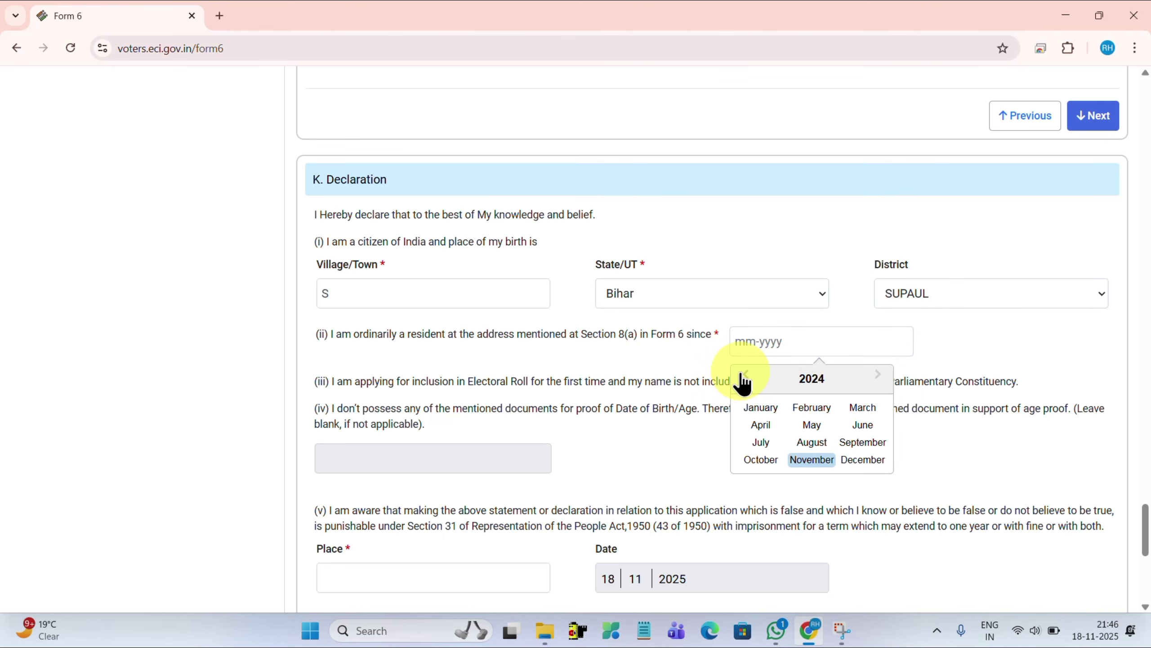
{"action": "left_click", "coordinate": [764, 411]}
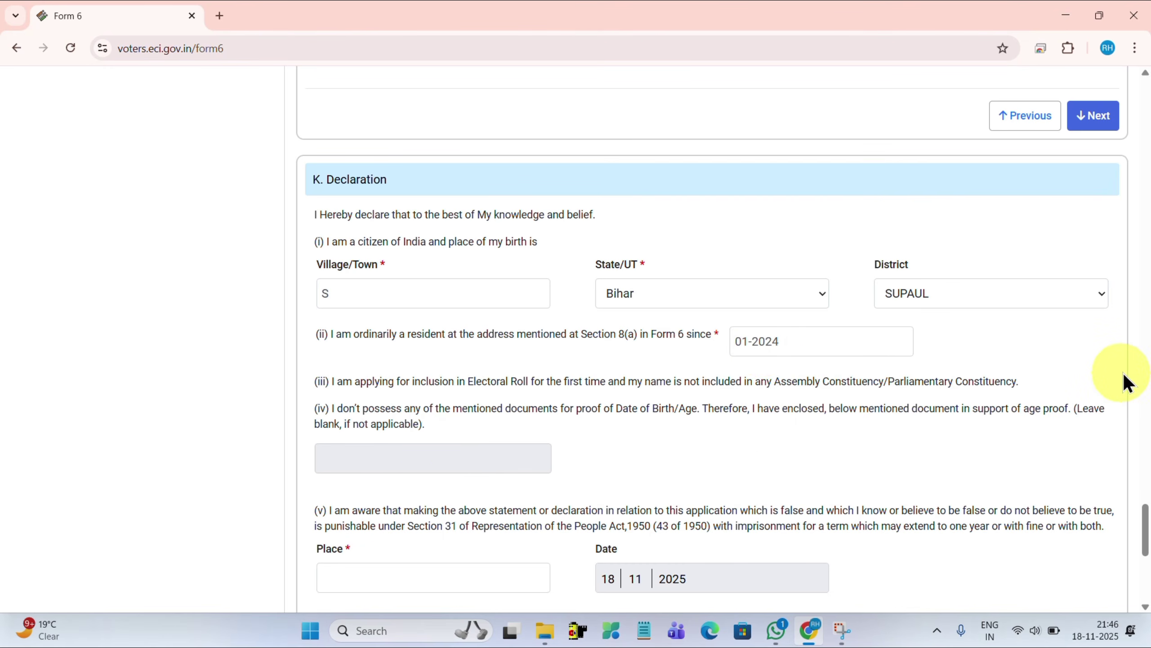
{"action": "left_click_drag", "start_coordinate": [1144, 515], "coordinate": [1144, 531]}
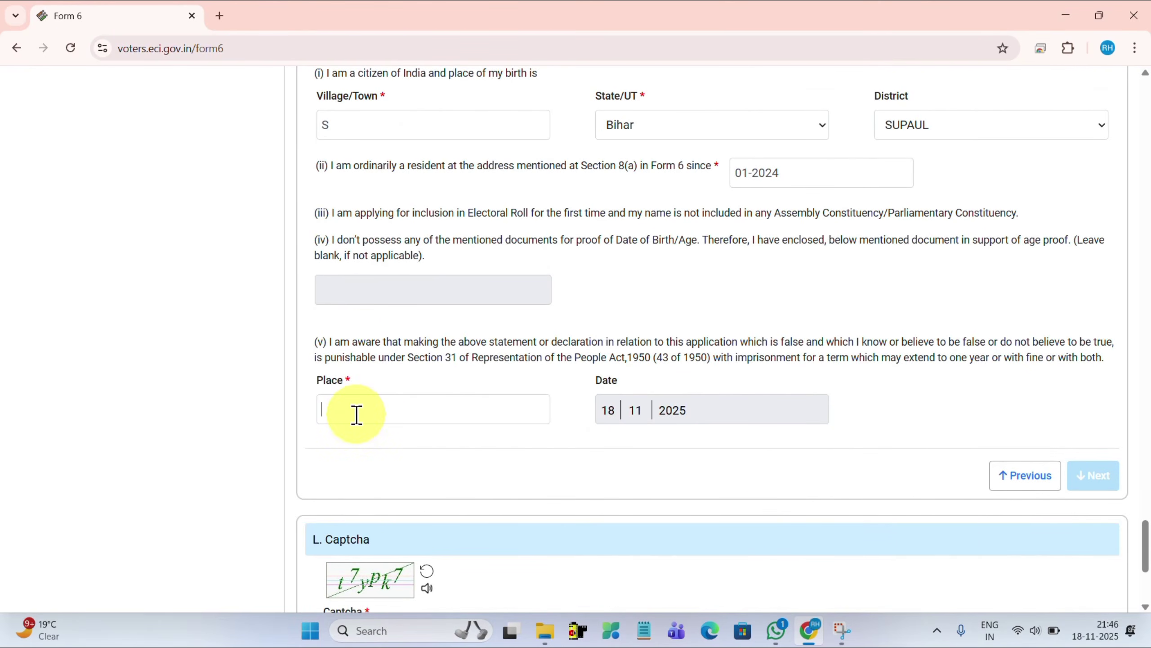
{"action": "left_click", "coordinate": [369, 407]}
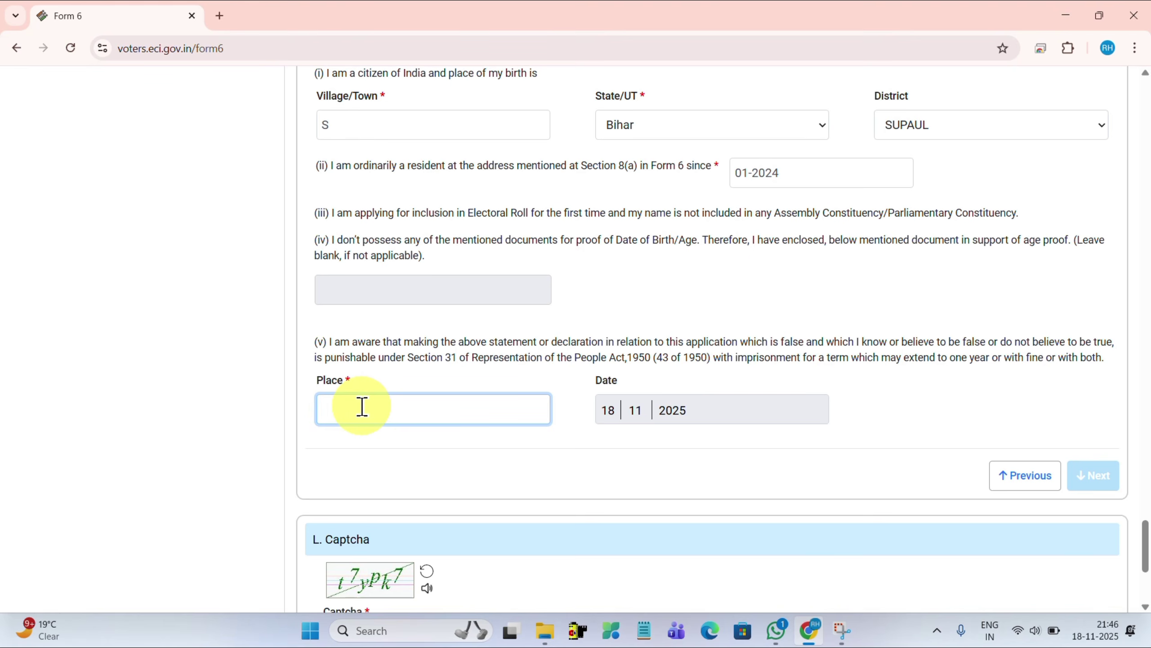
{"action": "type", "text": "Supau"}
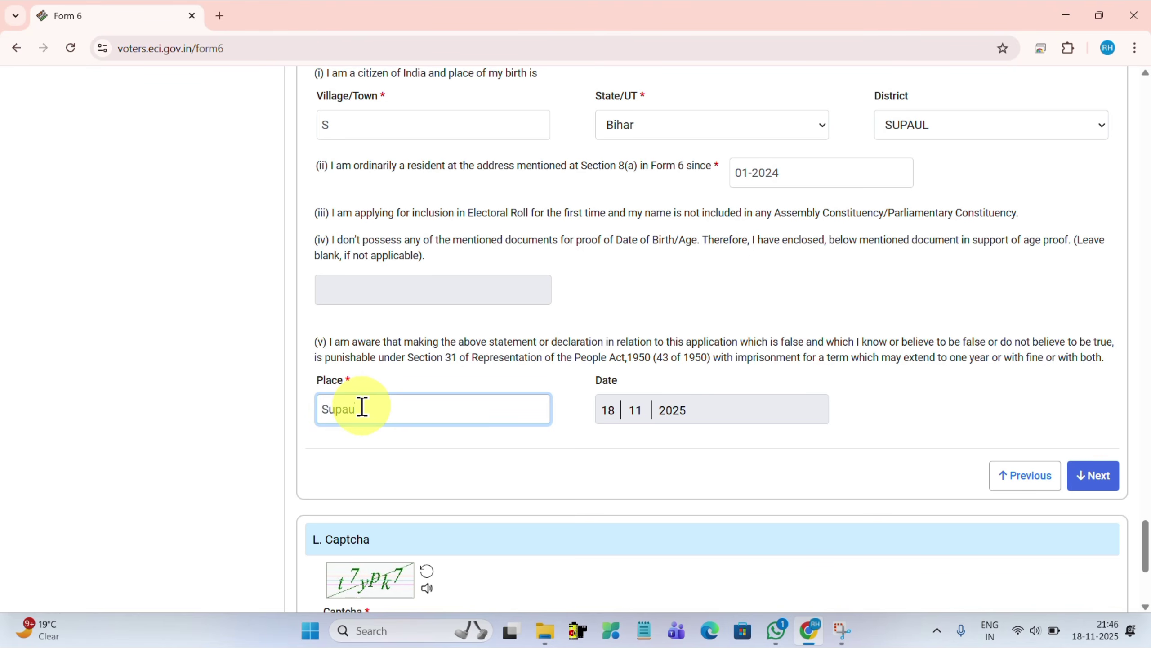
{"action": "type", "text": "l"}
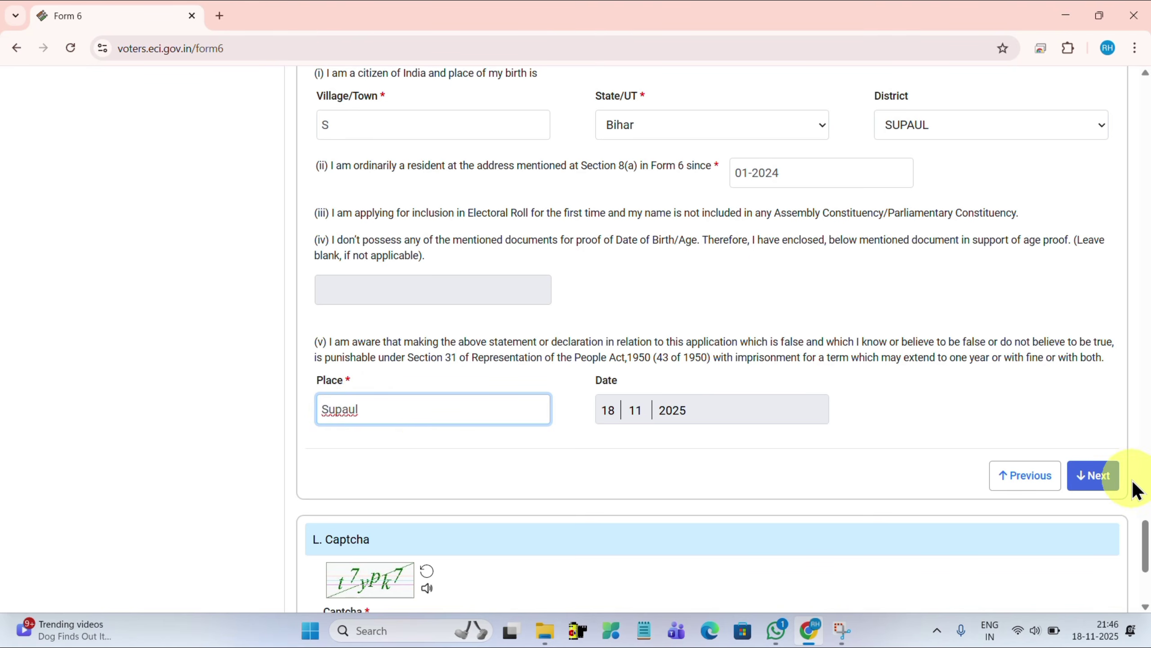
{"action": "left_click", "coordinate": [1102, 481]}
{"action": "left_click", "coordinate": [1103, 482]}
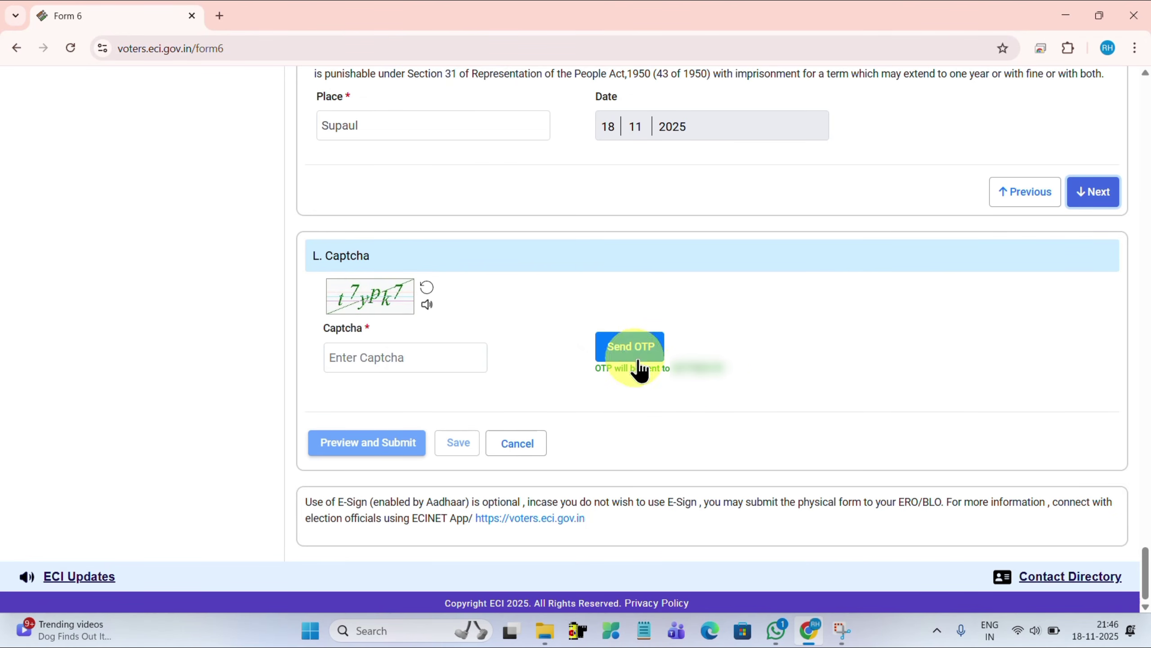
Send the OTP to the registered number and open the Form 6 preview.
{"action": "left_click_drag", "start_coordinate": [669, 368], "coordinate": [728, 372]}
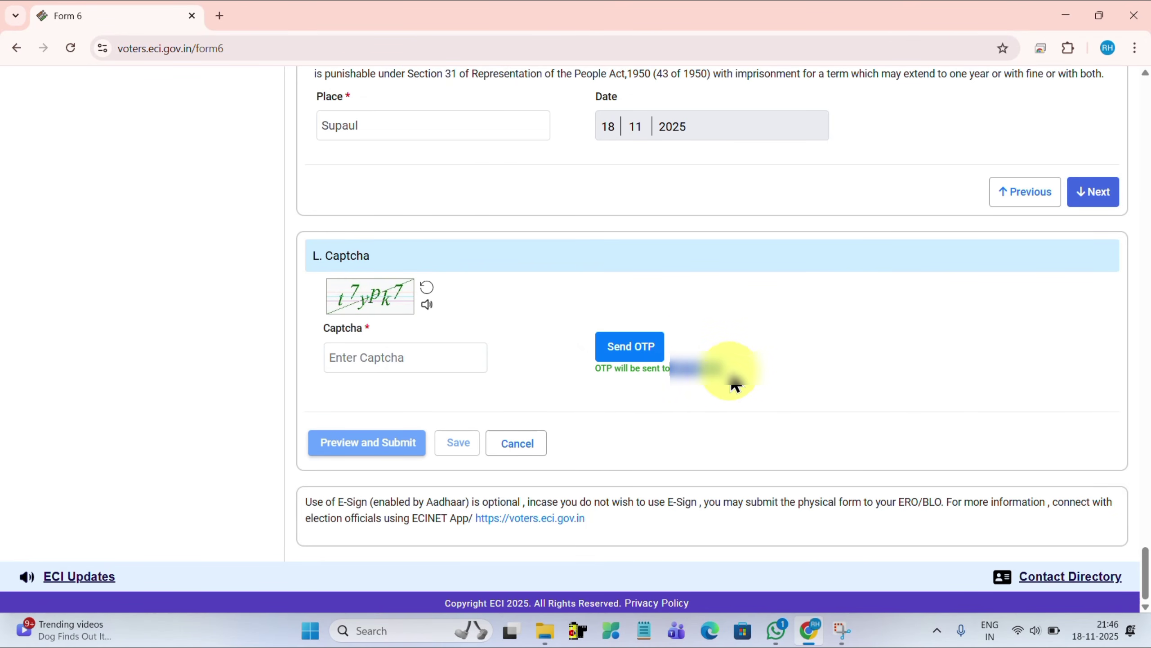
{"action": "key", "text": "ctrl"}
{"action": "key", "text": "ctrl"}
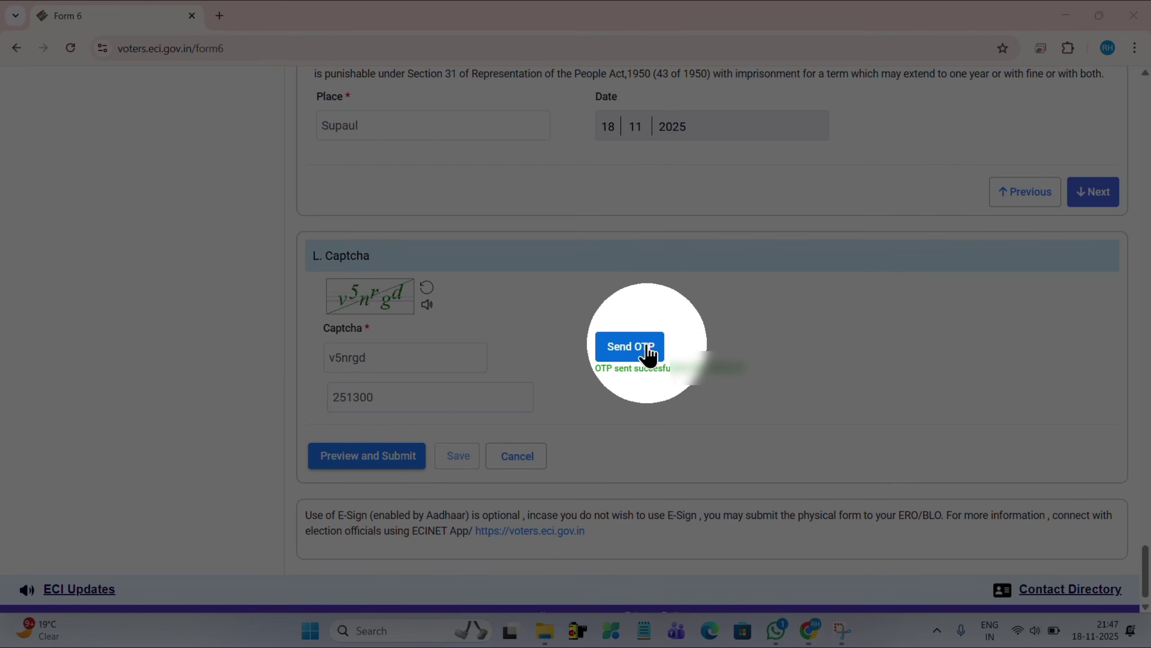
{"action": "left_click", "coordinate": [628, 356]}
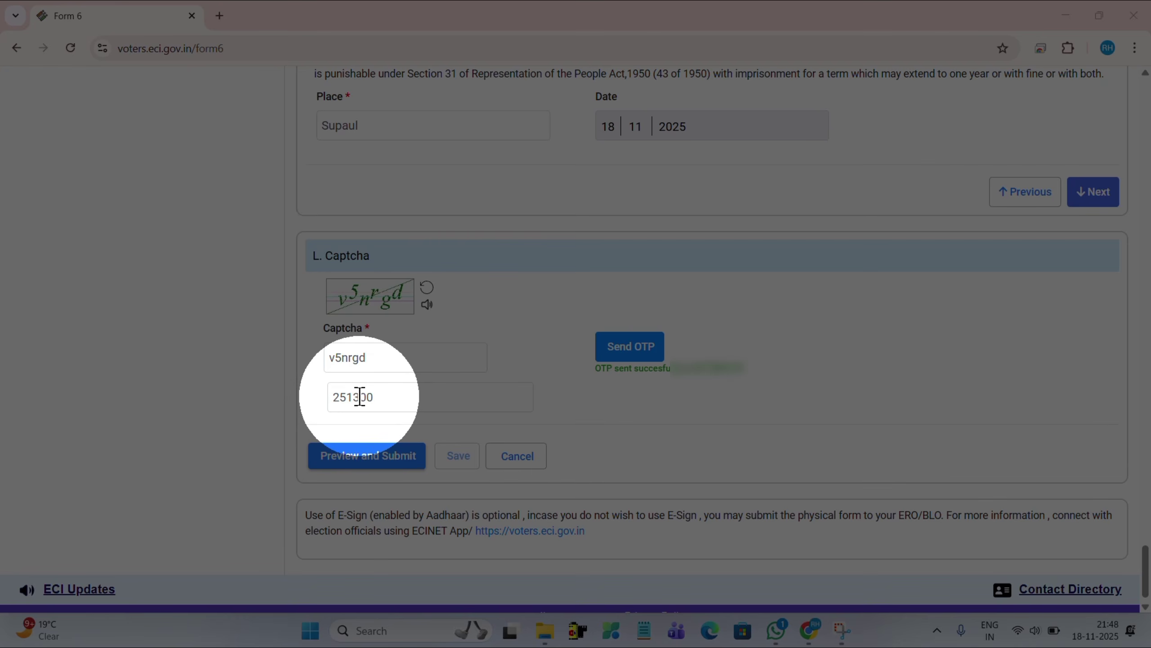
{"action": "left_click", "coordinate": [344, 459]}
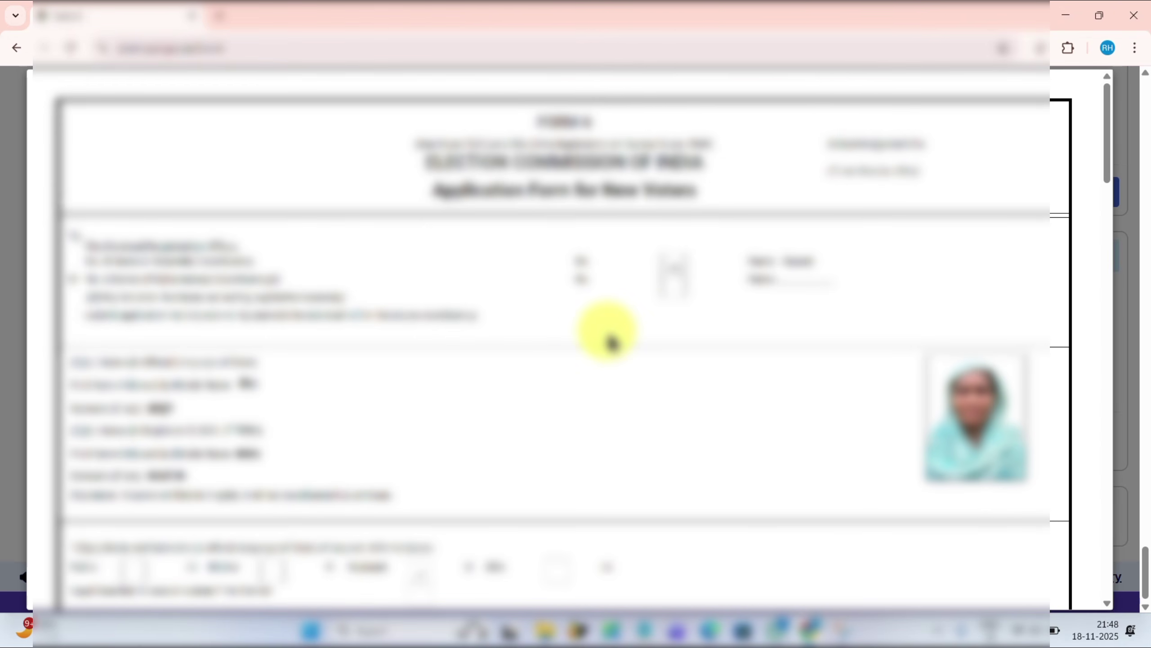
Scroll the preview, then choose eSign & Submit and confirm YES, retrying once.
{"action": "scroll", "coordinate": [602, 338], "scroll_direction": "down", "scroll_amount": 15}
{"action": "scroll", "coordinate": [598, 348], "scroll_direction": "up", "scroll_amount": 10}
{"action": "scroll", "coordinate": [596, 334], "scroll_direction": "down", "scroll_amount": 12}
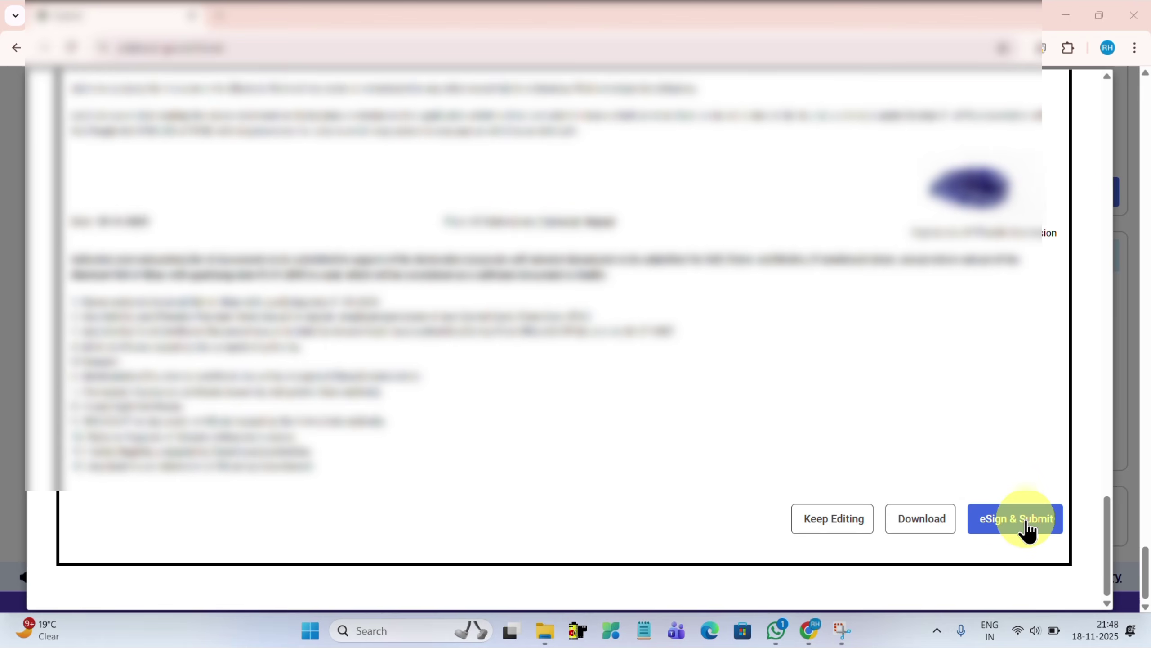
{"action": "left_click", "coordinate": [1025, 522]}
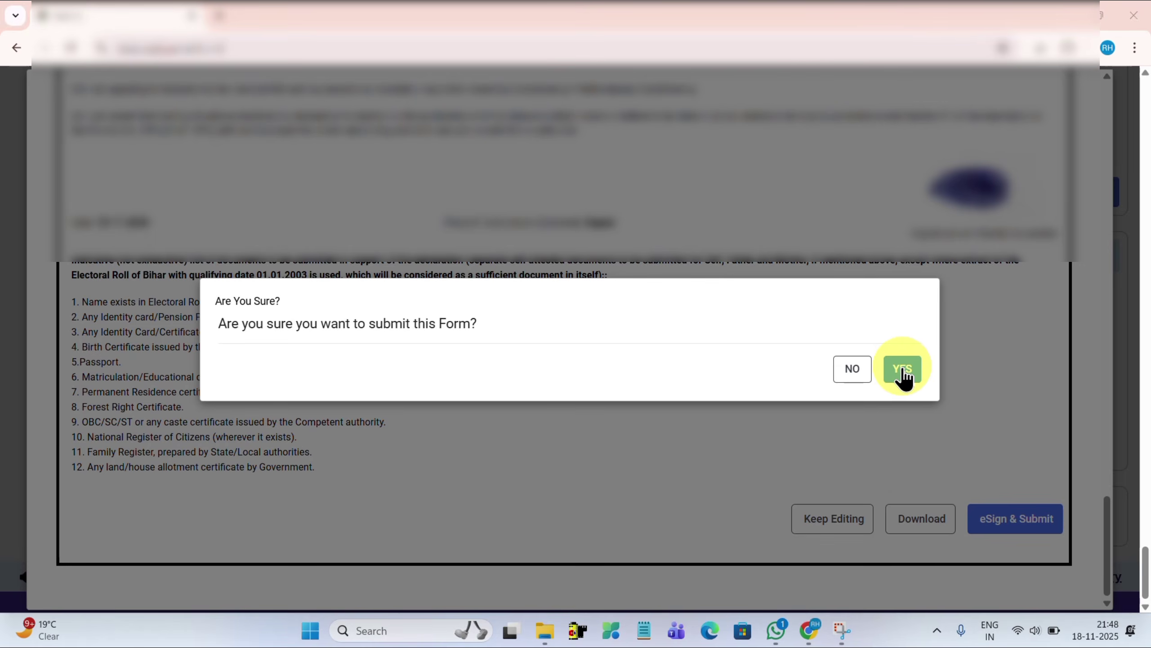
{"action": "left_click", "coordinate": [903, 369]}
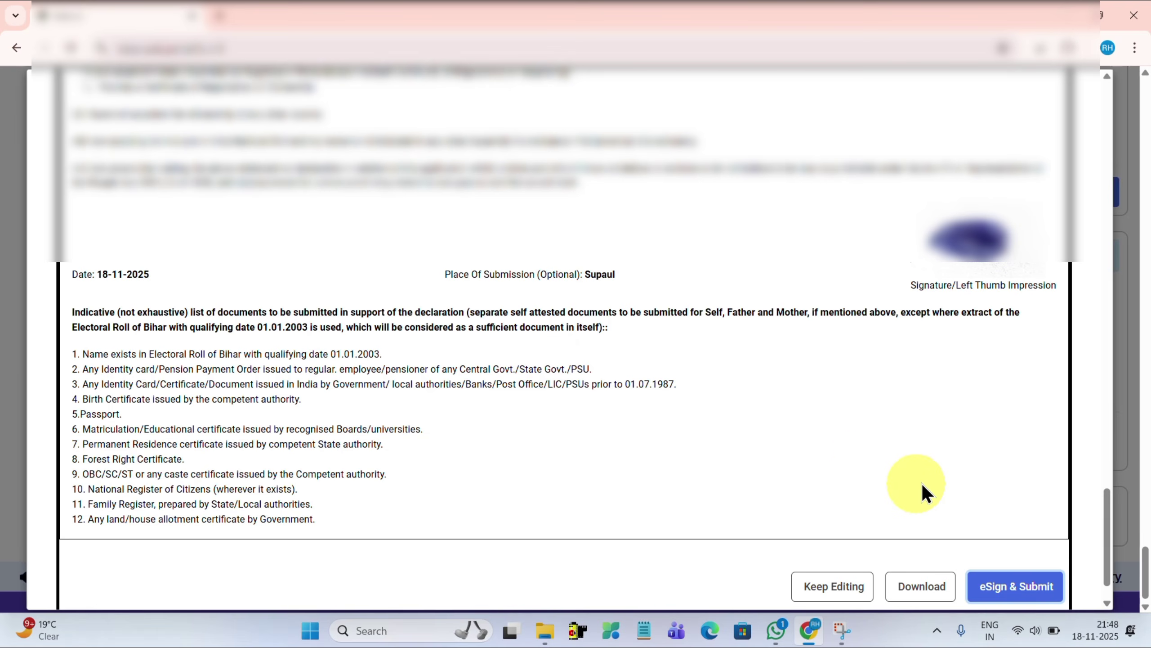
{"action": "left_click", "coordinate": [1007, 588]}
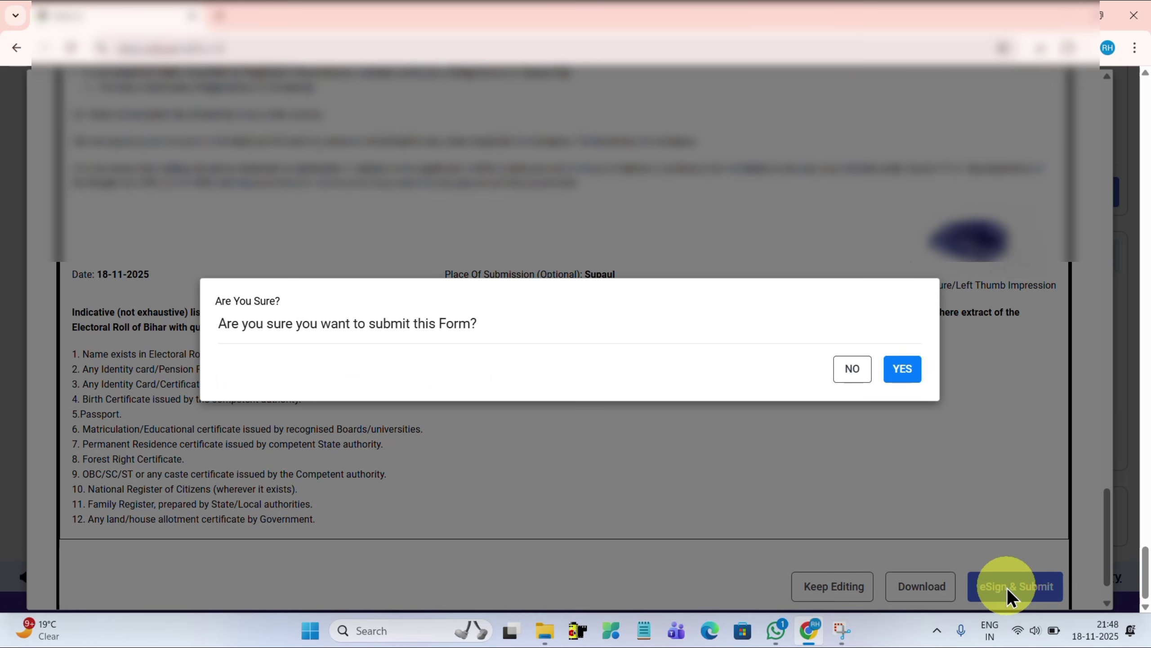
{"action": "left_click", "coordinate": [903, 370]}
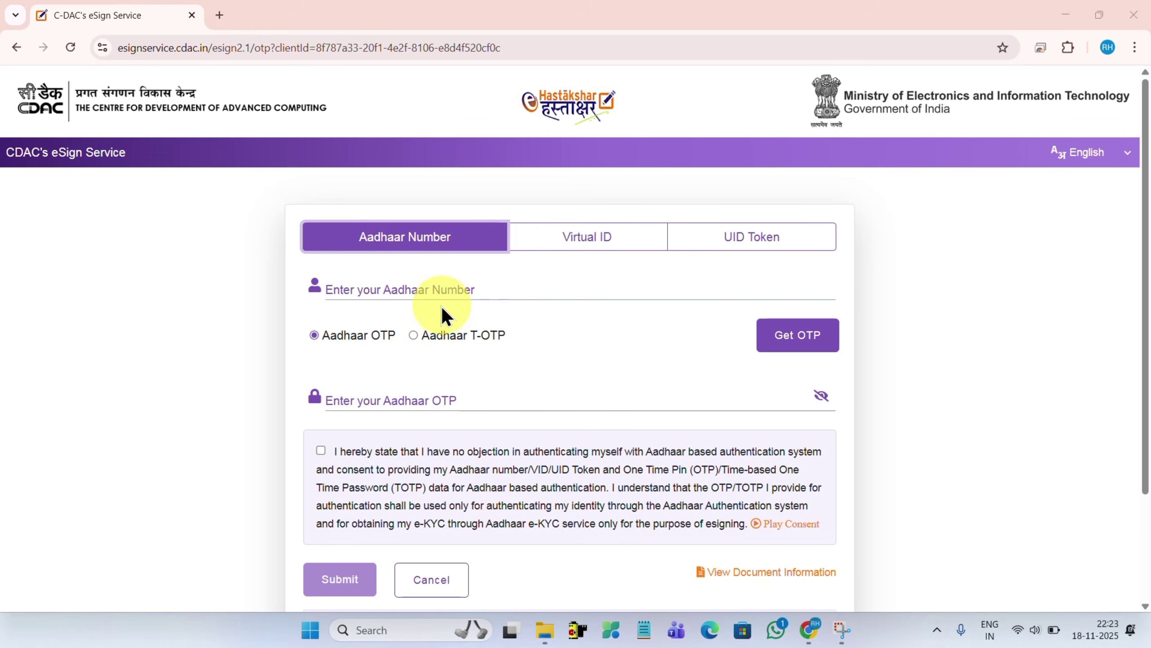
Enter the Aadhaar number with Aadhaar OTP as the method and request the OTP.
{"action": "left_click", "coordinate": [367, 286]}
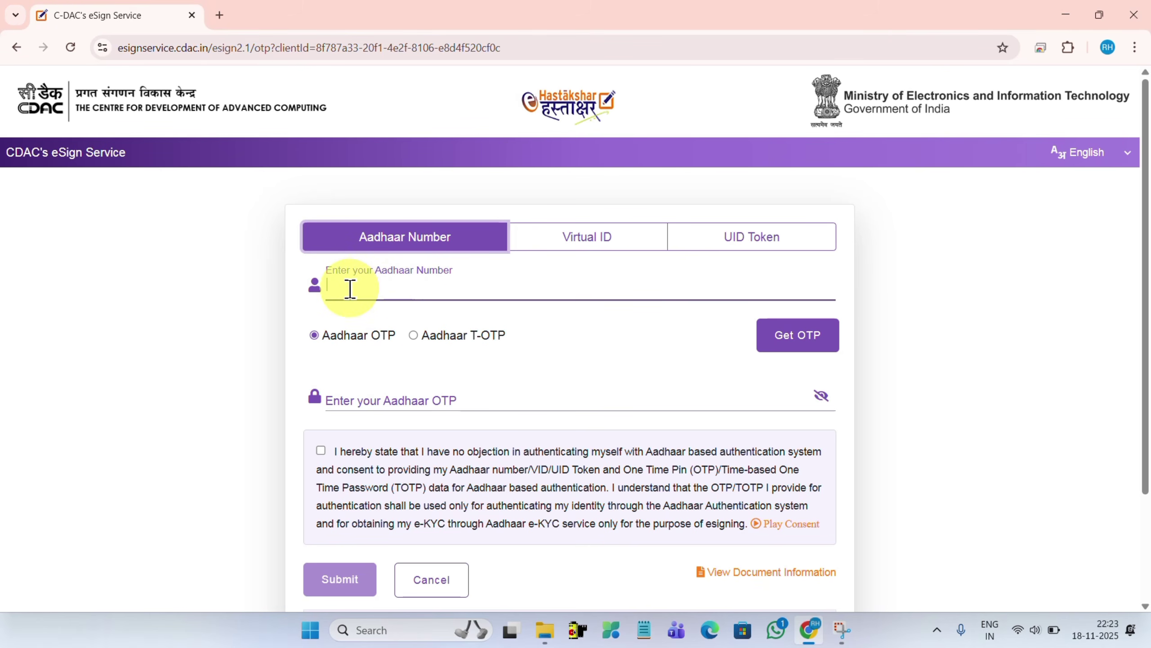
{"action": "left_click", "coordinate": [317, 336]}
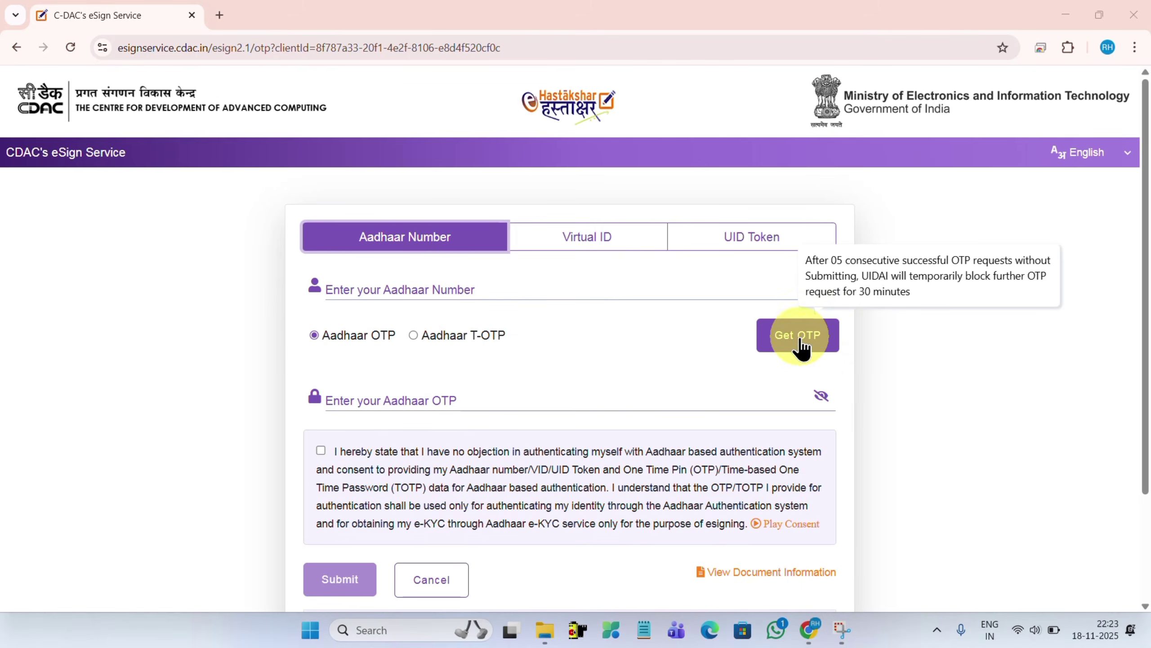
{"action": "left_click", "coordinate": [791, 341]}
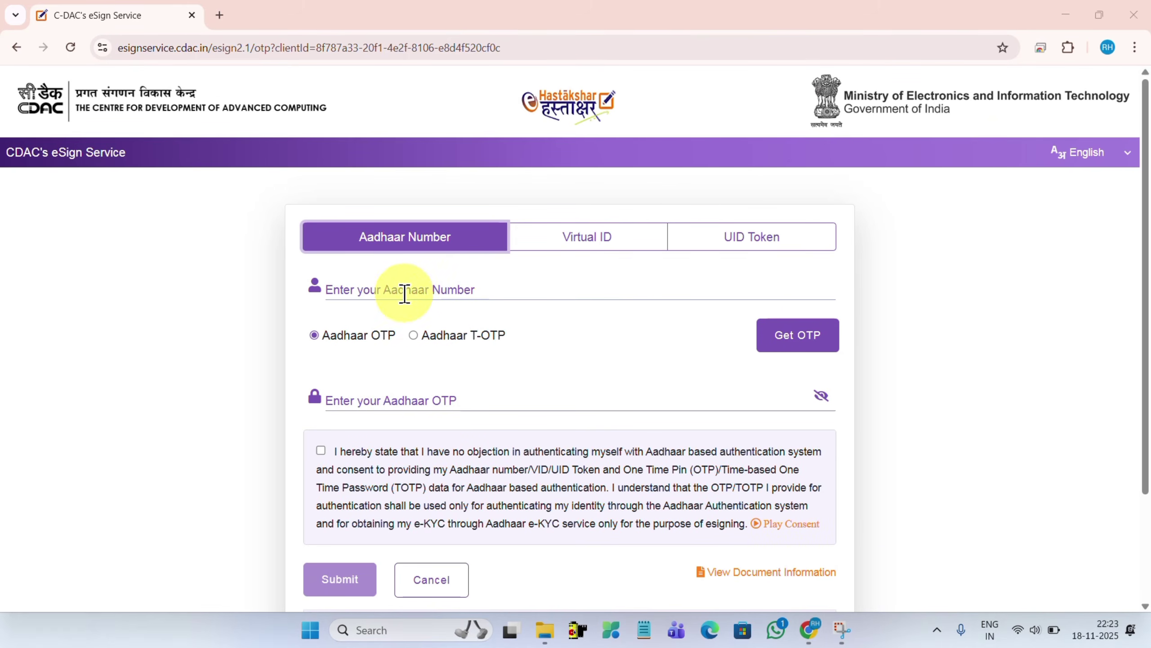
{"action": "left_click", "coordinate": [409, 290]}
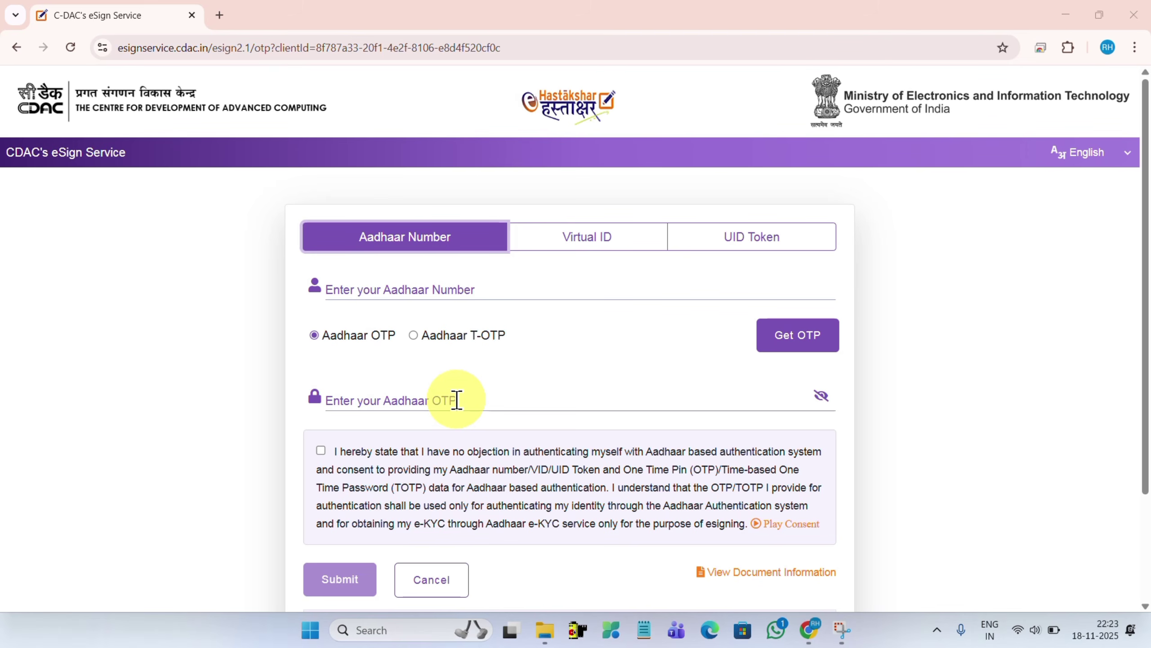
Enter the received OTP, accept the Aadhaar authentication consent, and submit the eSign.
{"action": "left_click", "coordinate": [385, 397]}
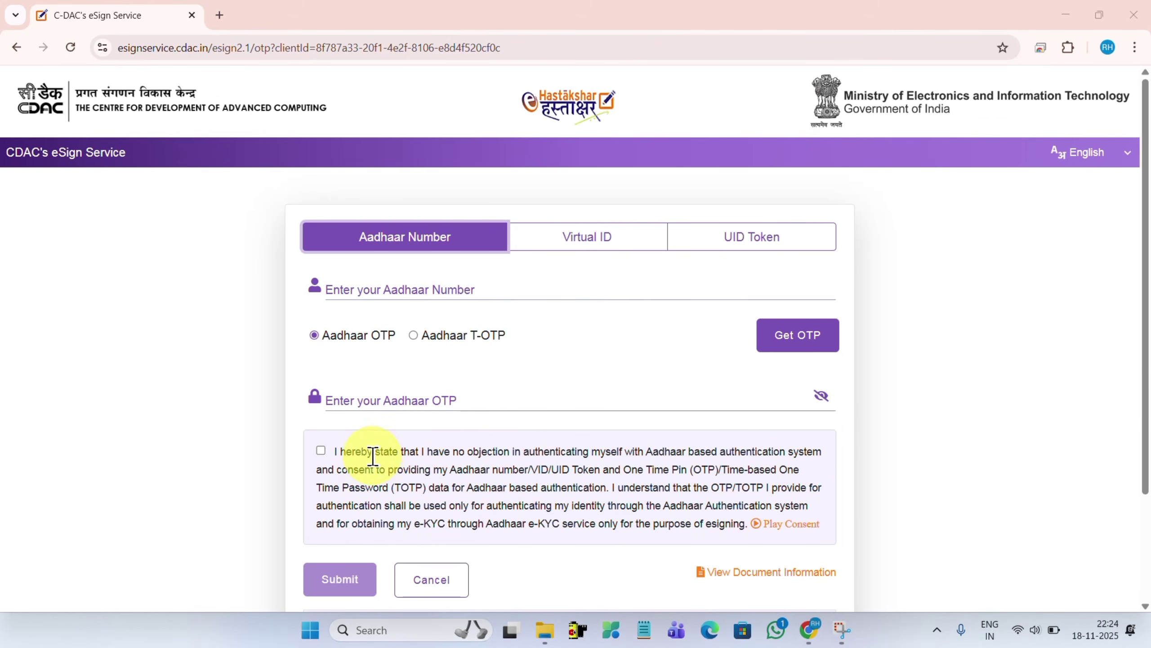
{"action": "left_click_drag", "start_coordinate": [370, 454], "coordinate": [655, 523]}
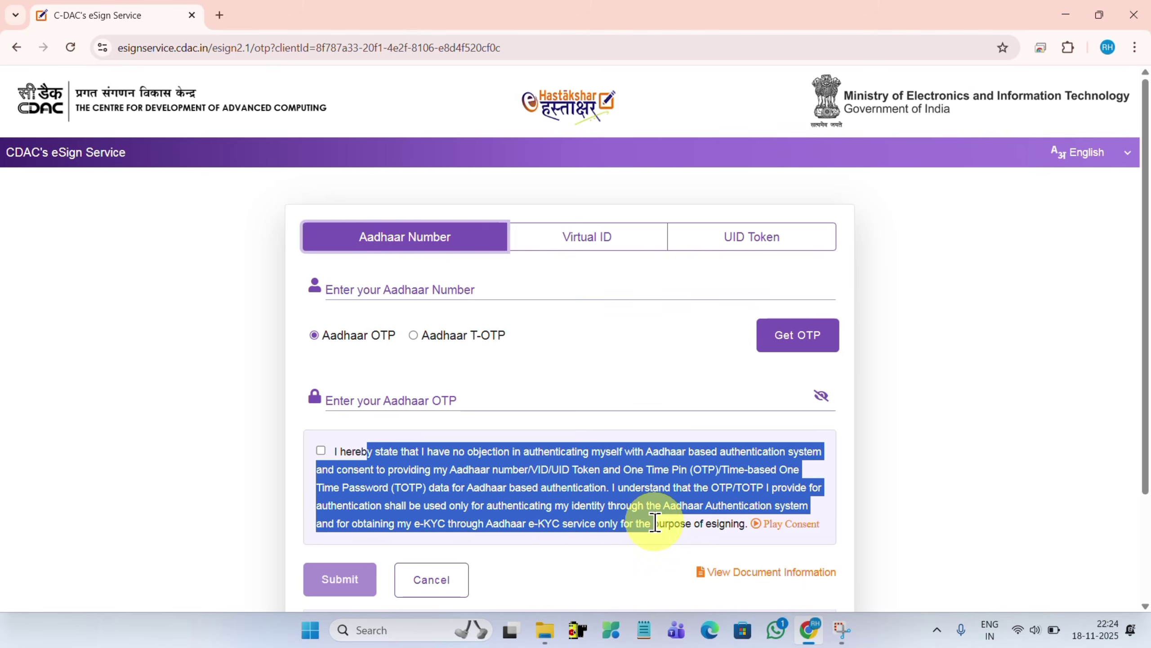
{"action": "left_click", "coordinate": [320, 450]}
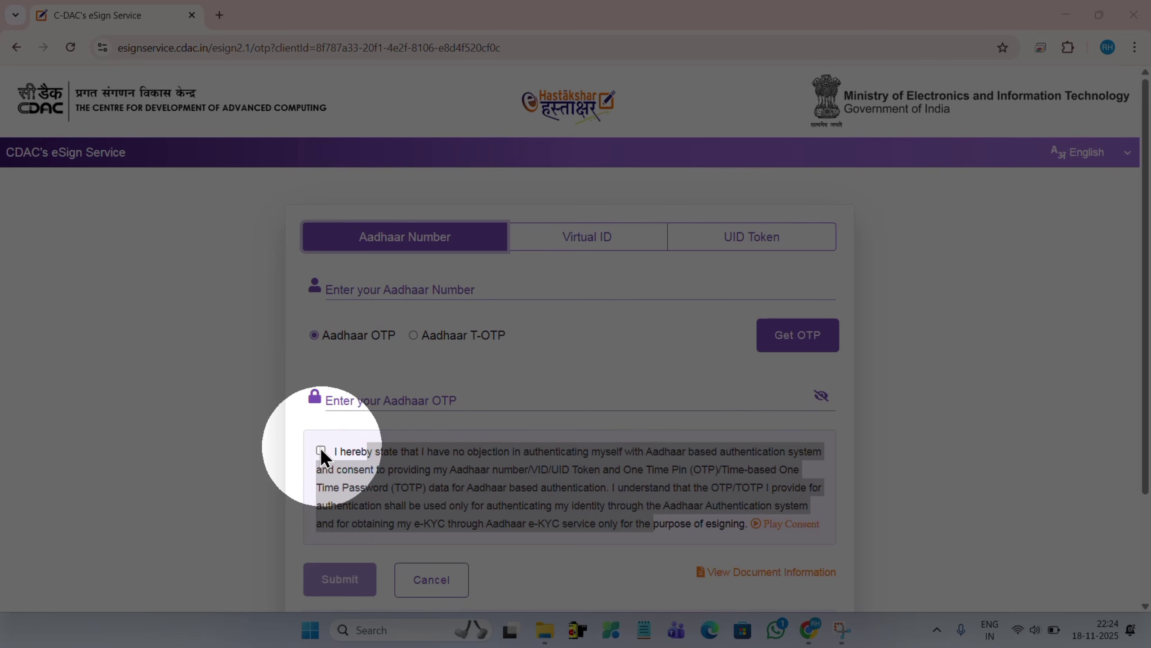
{"action": "left_click", "coordinate": [321, 450]}
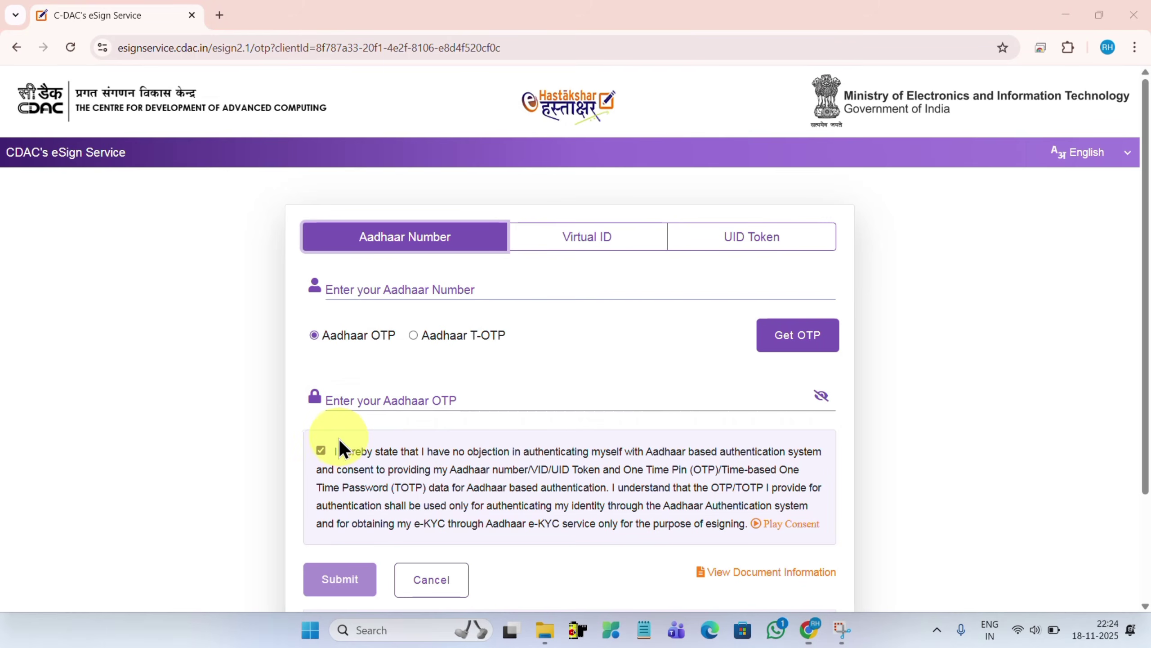
{"action": "left_click", "coordinate": [334, 589]}
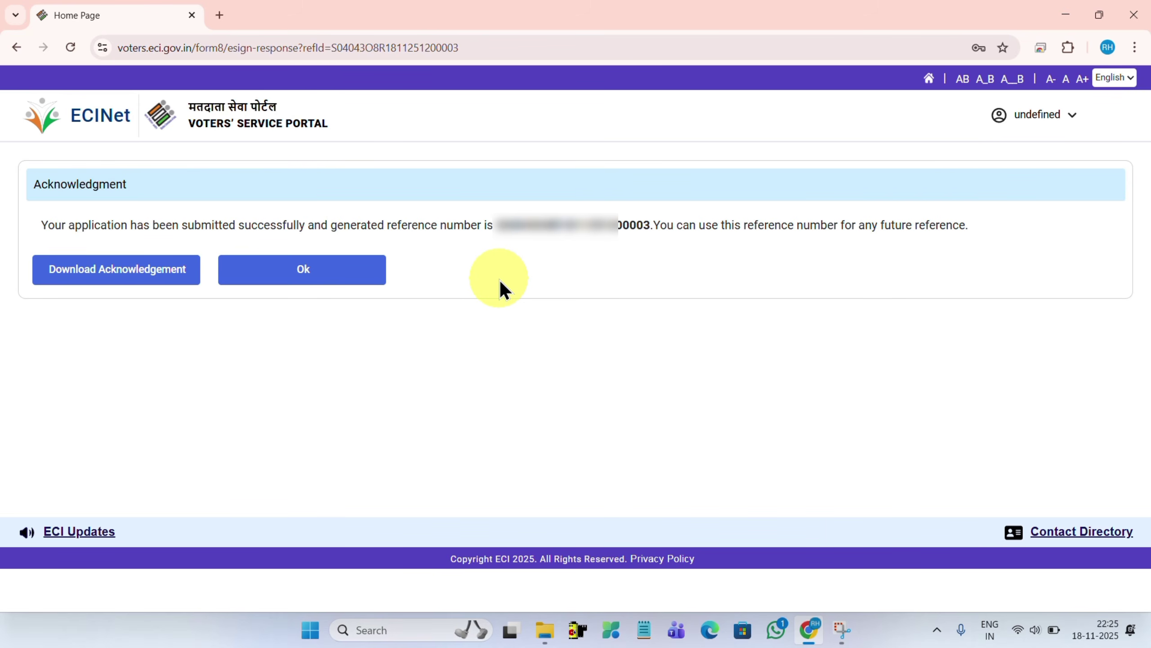
Note the new application reference number and download the acknowledgment slip.
{"action": "left_click_drag", "start_coordinate": [496, 227], "coordinate": [649, 231]}
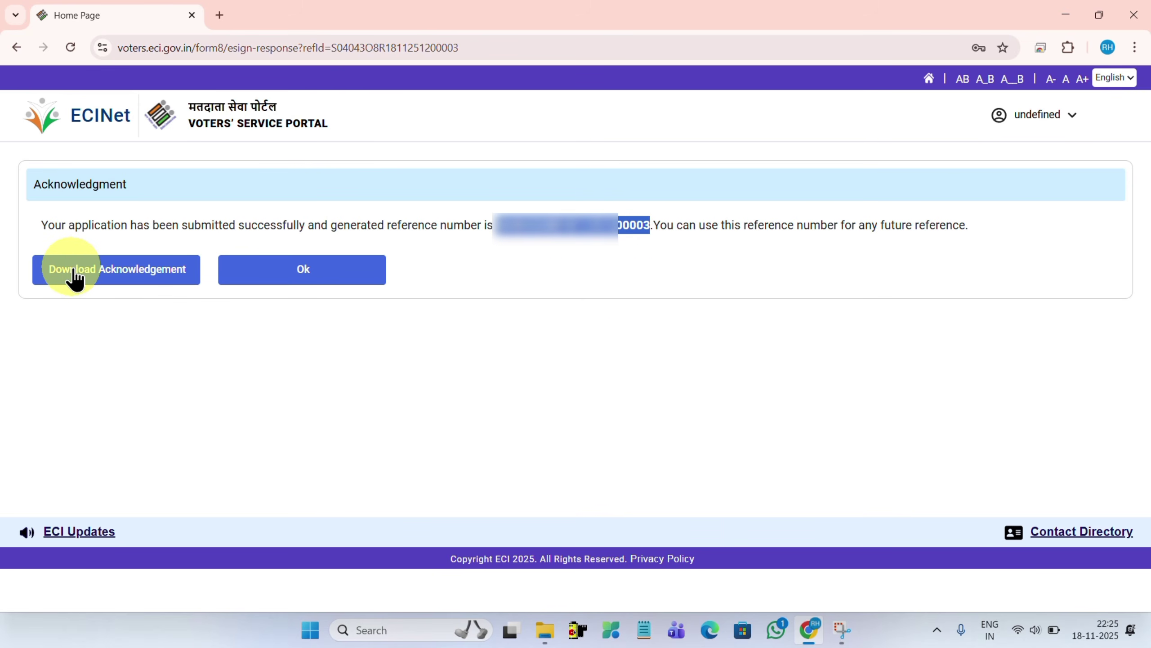
{"action": "left_click", "coordinate": [107, 275]}
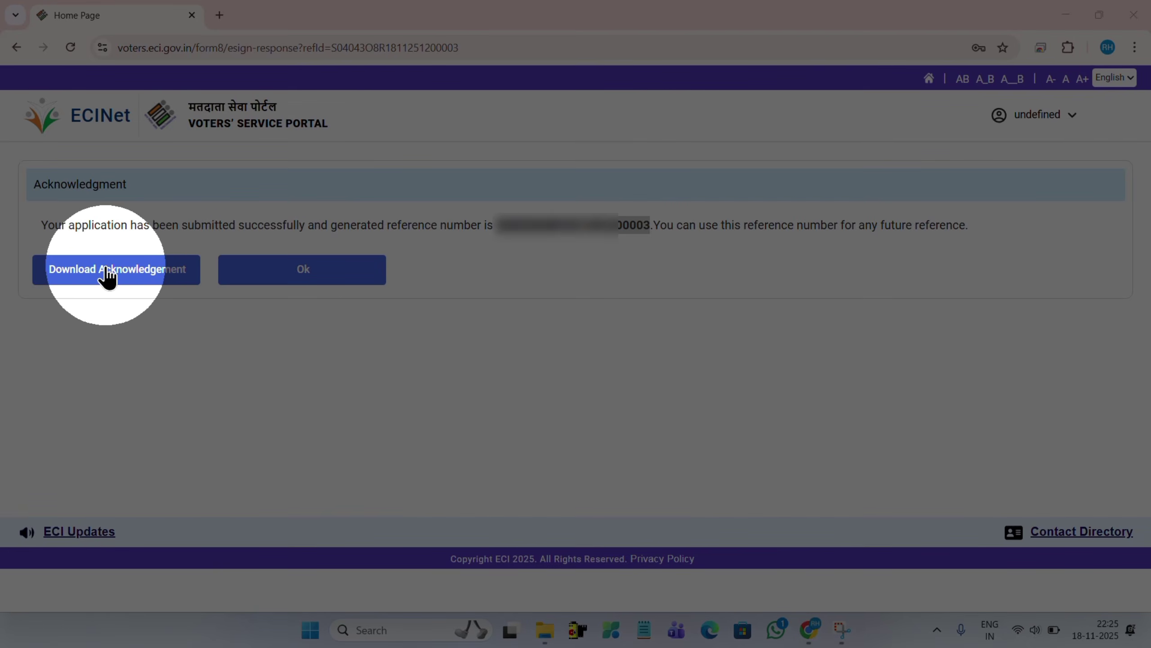
{"action": "left_click", "coordinate": [107, 274]}
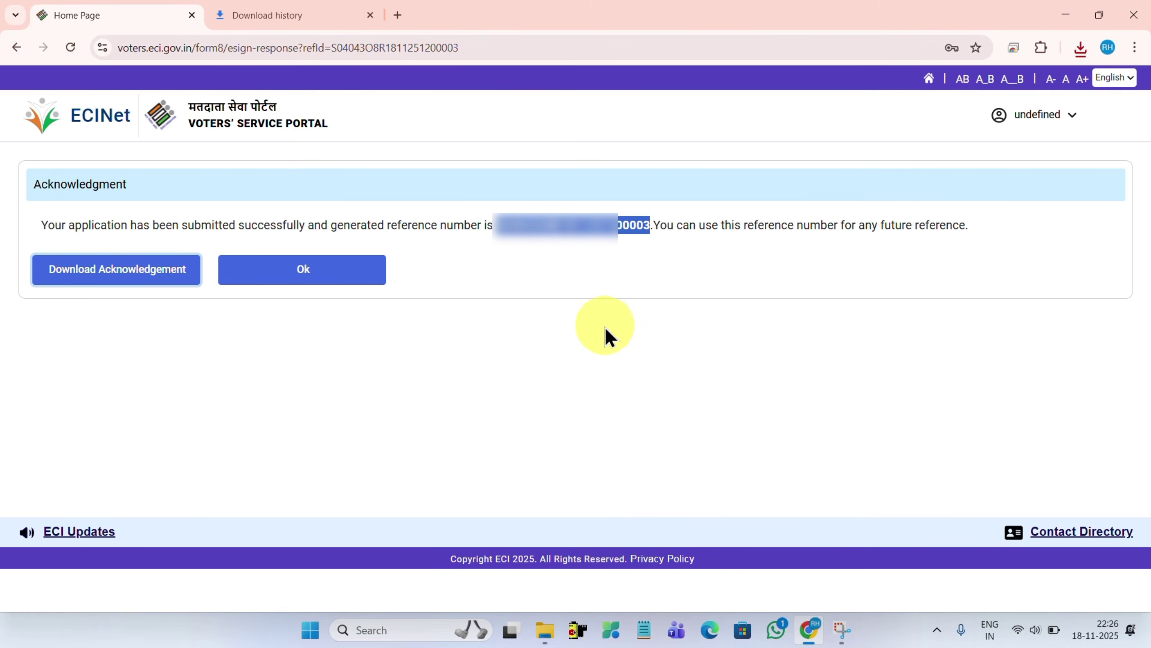
Copy the reference number and return to the Voters' Service Portal home page.
{"action": "left_click", "coordinate": [498, 227]}
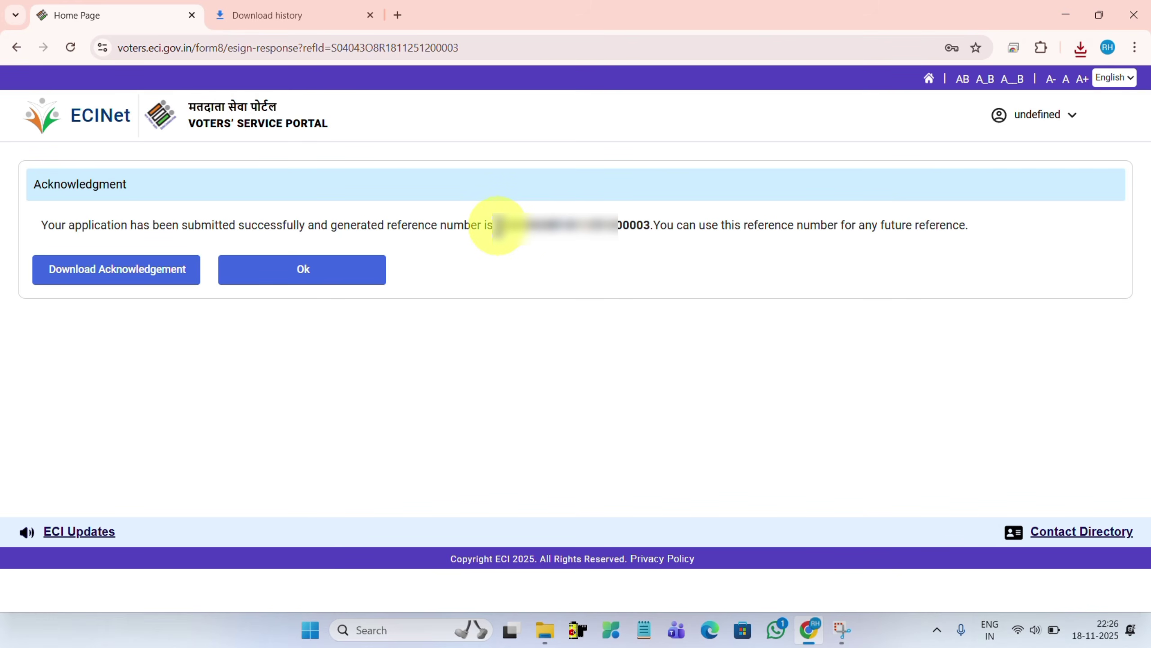
{"action": "left_click_drag", "start_coordinate": [498, 225], "coordinate": [651, 225]}
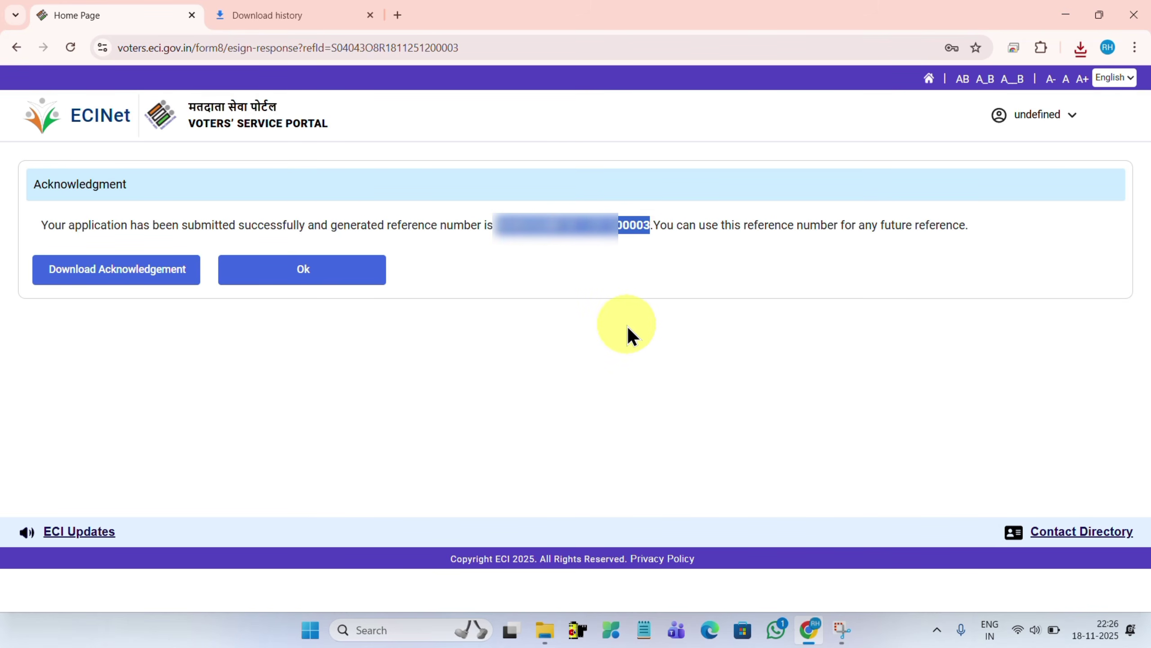
{"action": "left_click", "coordinate": [233, 123]}
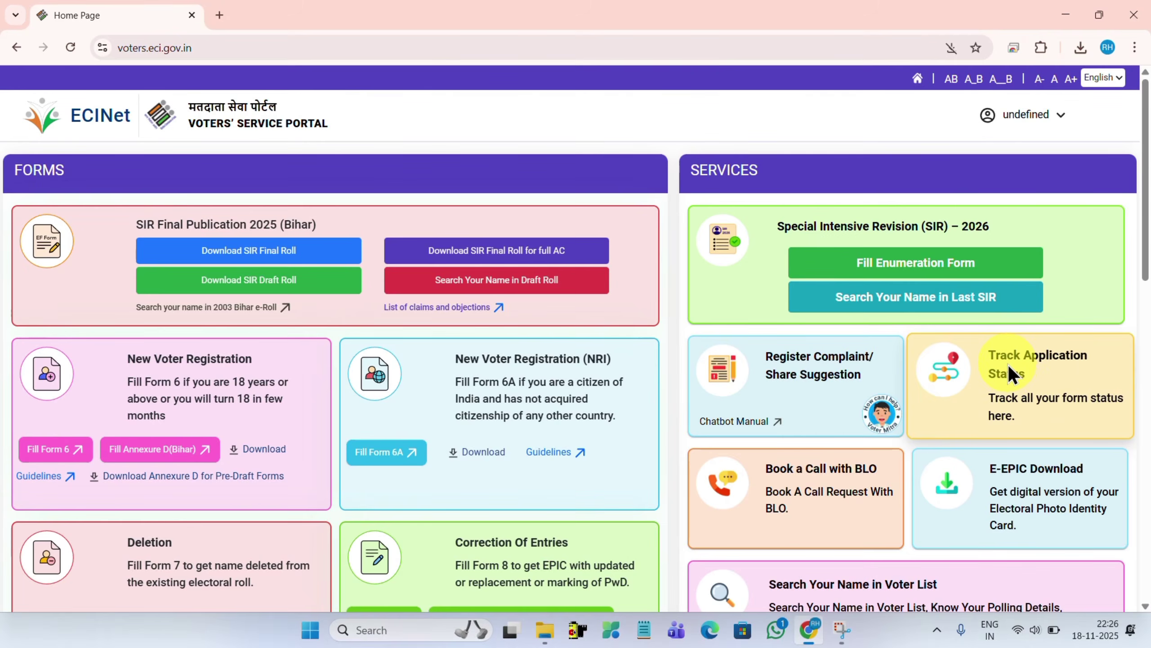
Track the application by its reference number and expand the timeline showing SUBMITTED on 18-11-2025.
{"action": "left_click", "coordinate": [1010, 367]}
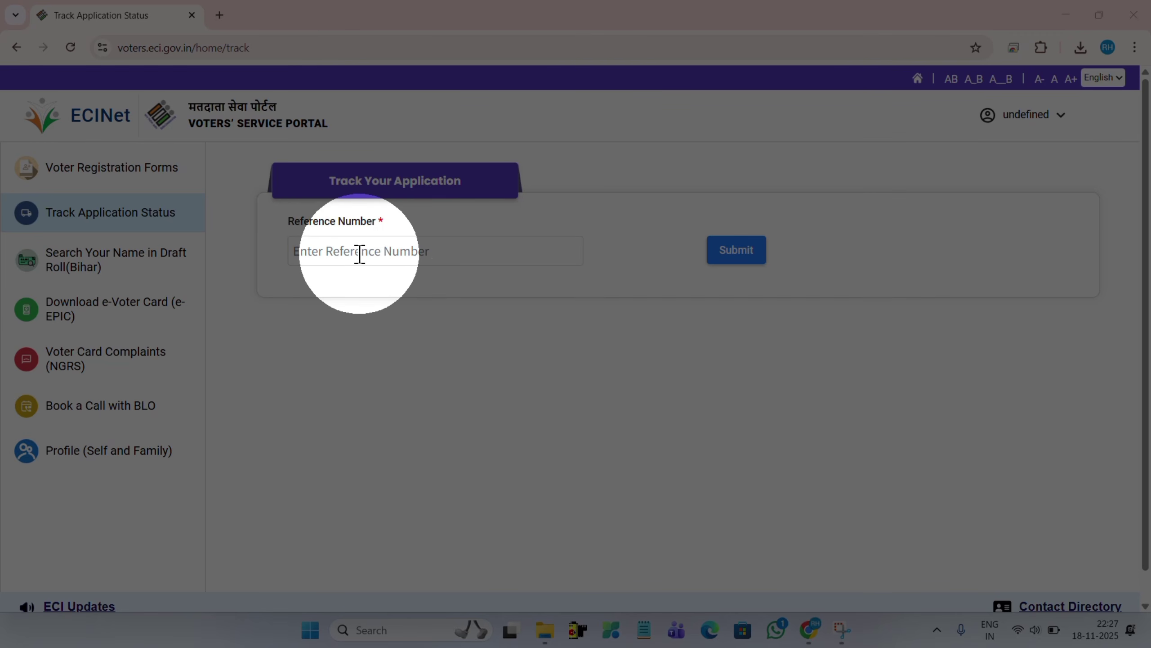
{"action": "left_click", "coordinate": [735, 259]}
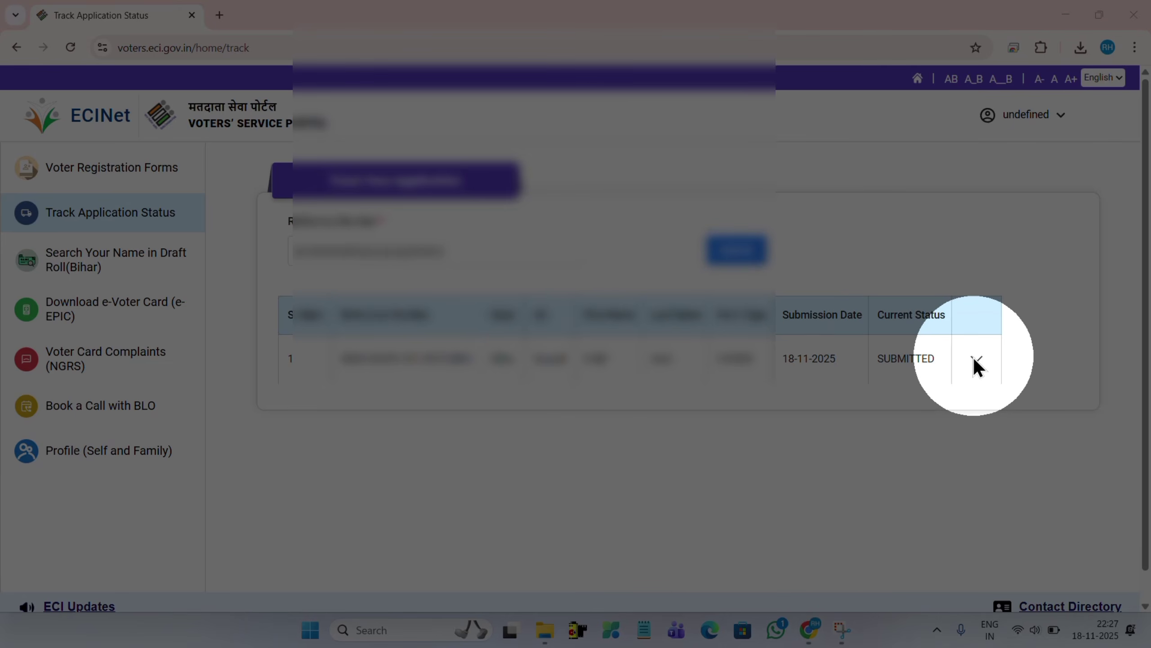
{"action": "left_click", "coordinate": [974, 358]}
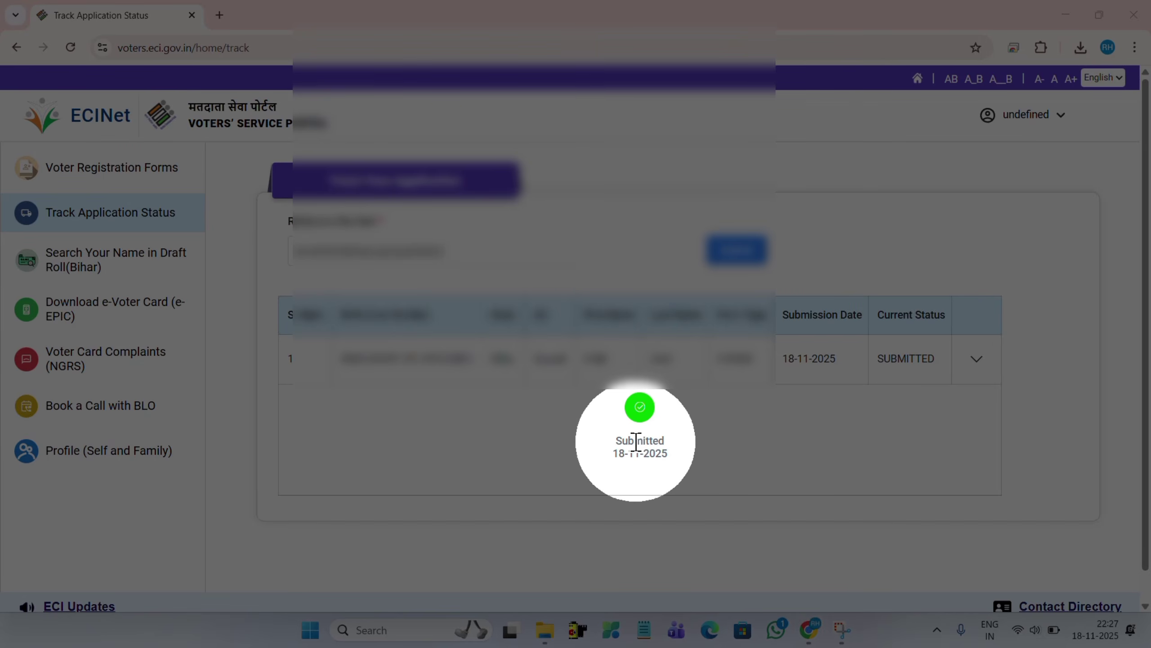
{"action": "left_click", "coordinate": [653, 444]}
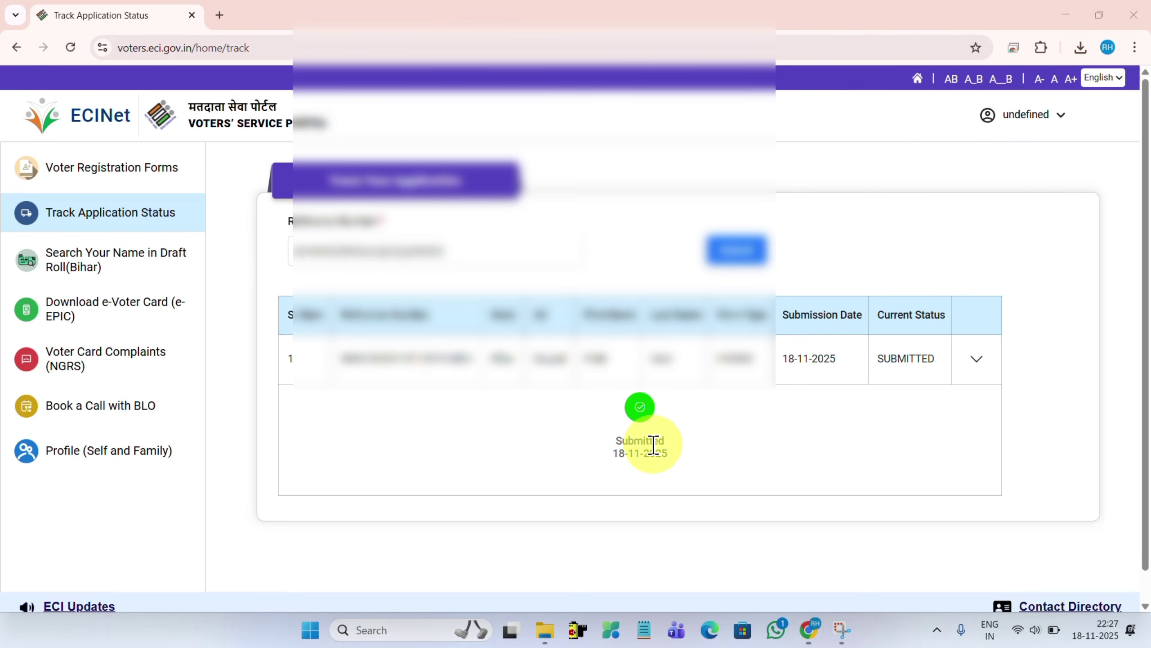